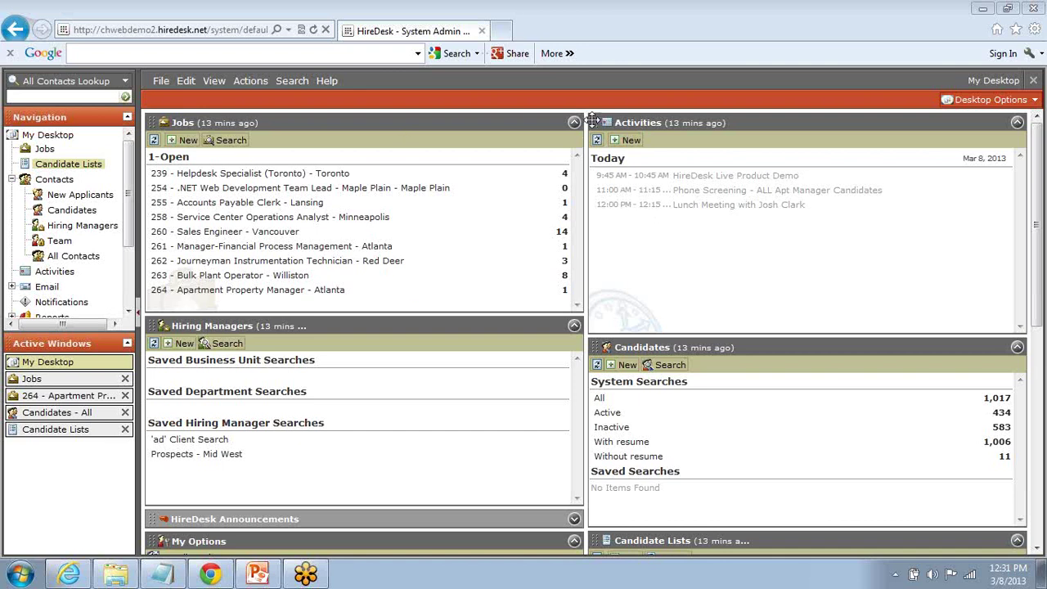
# Step: Move the Activities panel to the top-left and the Jobs panel to the top-right column
pyautogui.moveTo(598, 122); pyautogui.dragTo(147, 120)
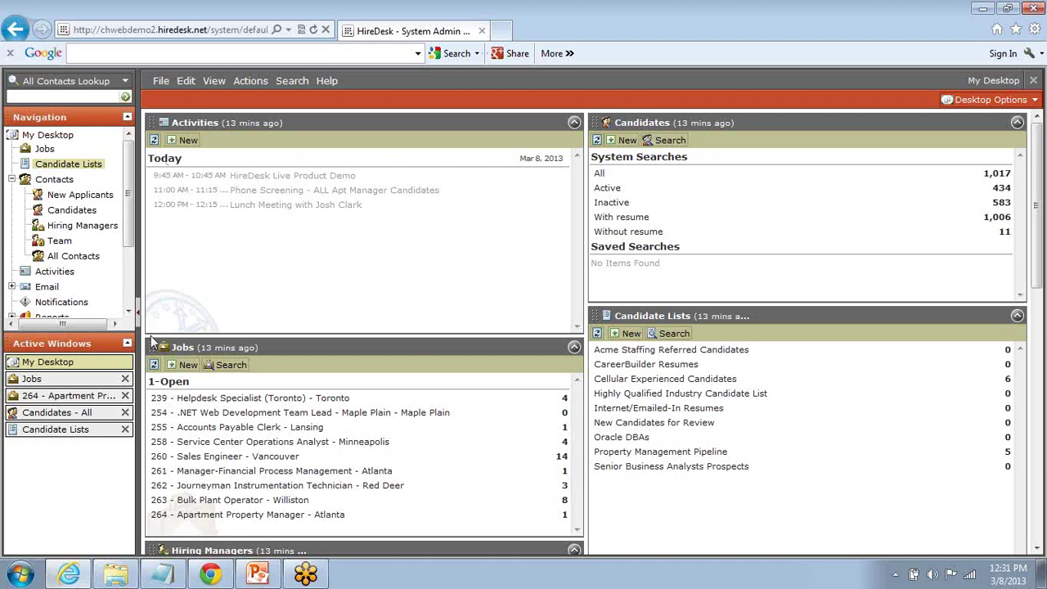
pyautogui.moveTo(153, 342); pyautogui.dragTo(590, 121)
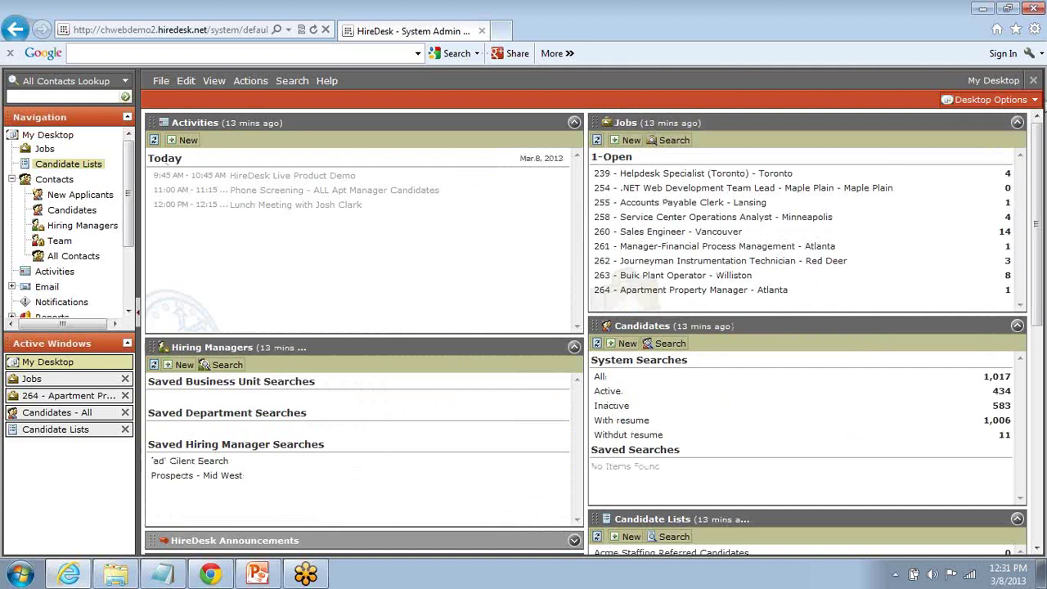
pyautogui.click(1035, 102)
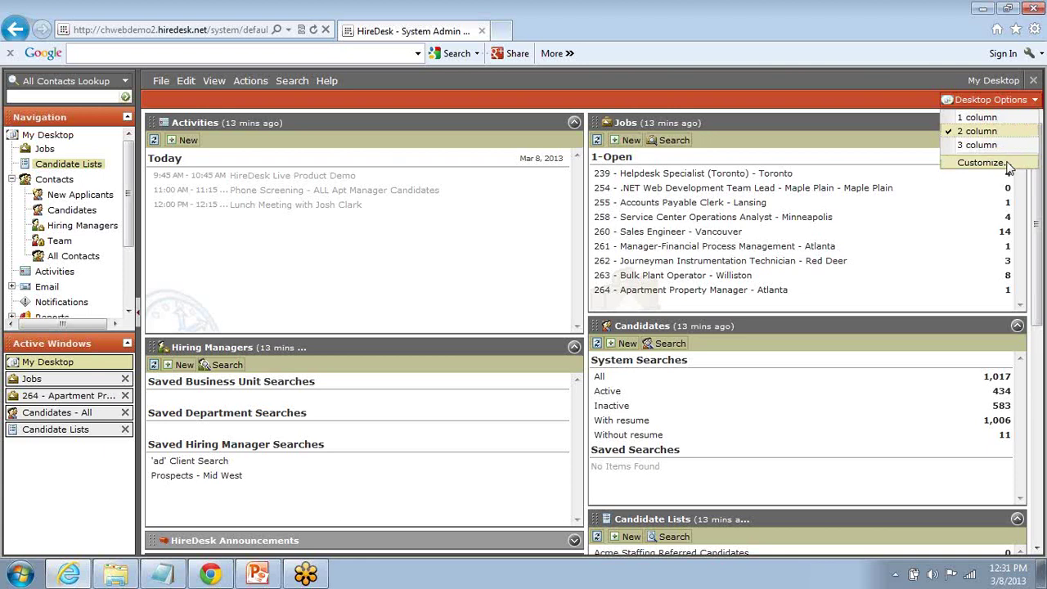
# Step: Close the Desktop Options dropdown without customizing the two-column layout
pyautogui.click(1034, 100)
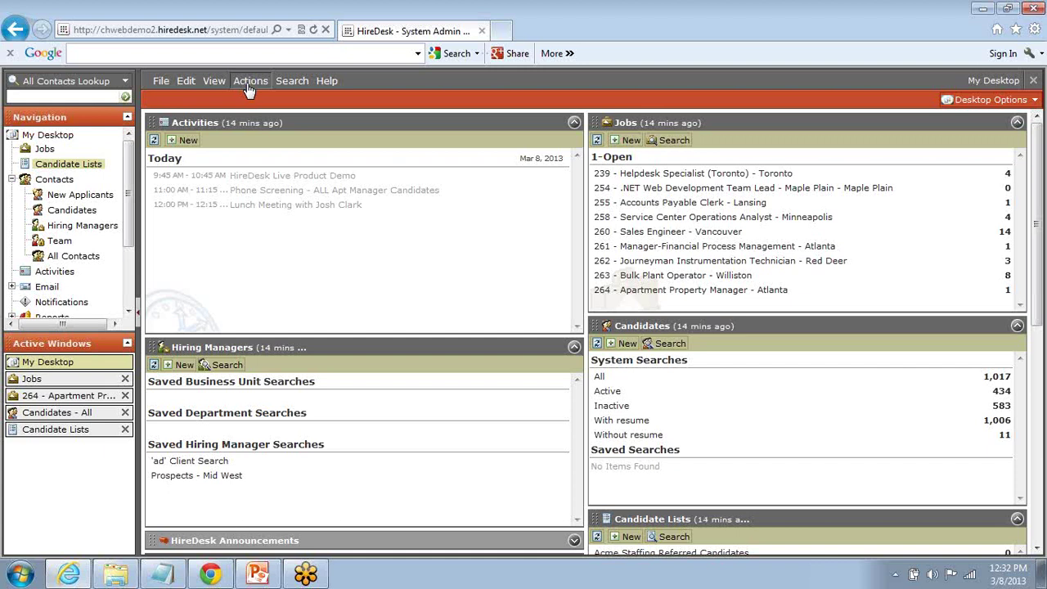
pyautogui.click(125, 82)
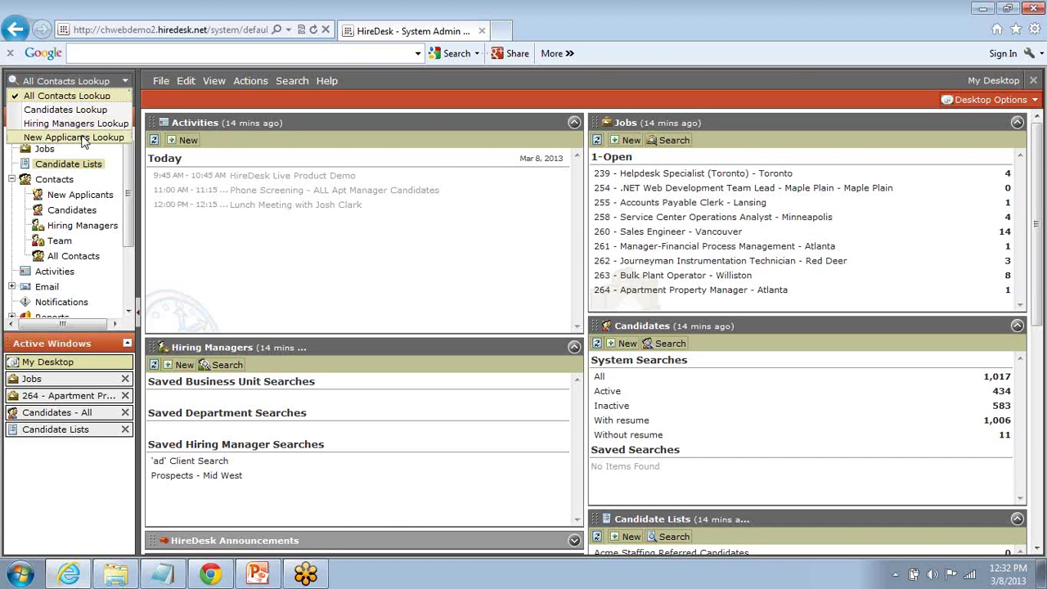
pyautogui.click(125, 84)
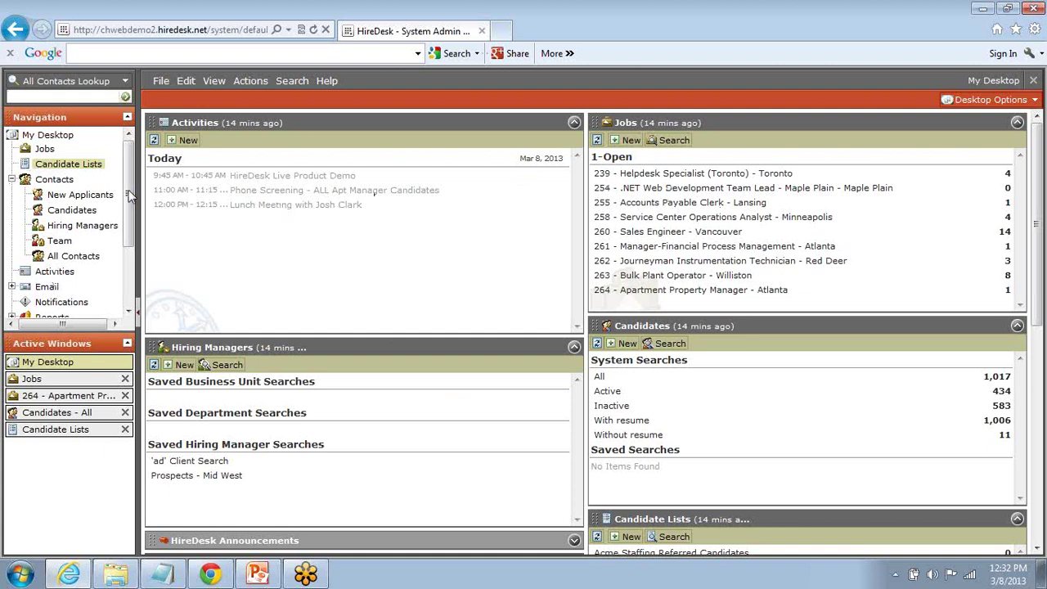
pyautogui.moveTo(131, 197); pyautogui.dragTo(127, 256)
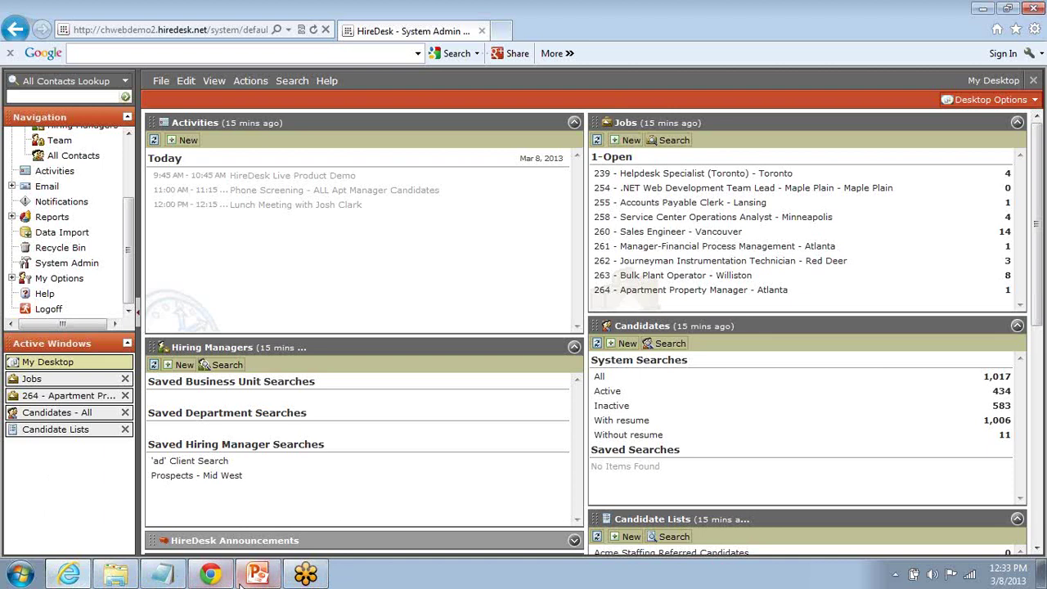
pyautogui.moveTo(241, 581)
pyautogui.moveTo(304, 581)
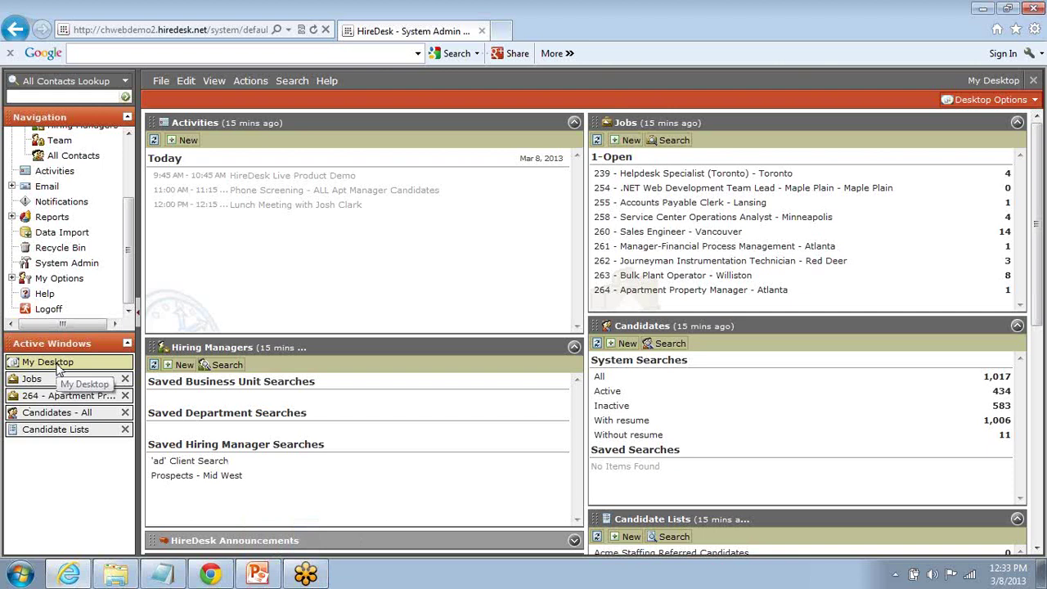
pyautogui.click(58, 379)
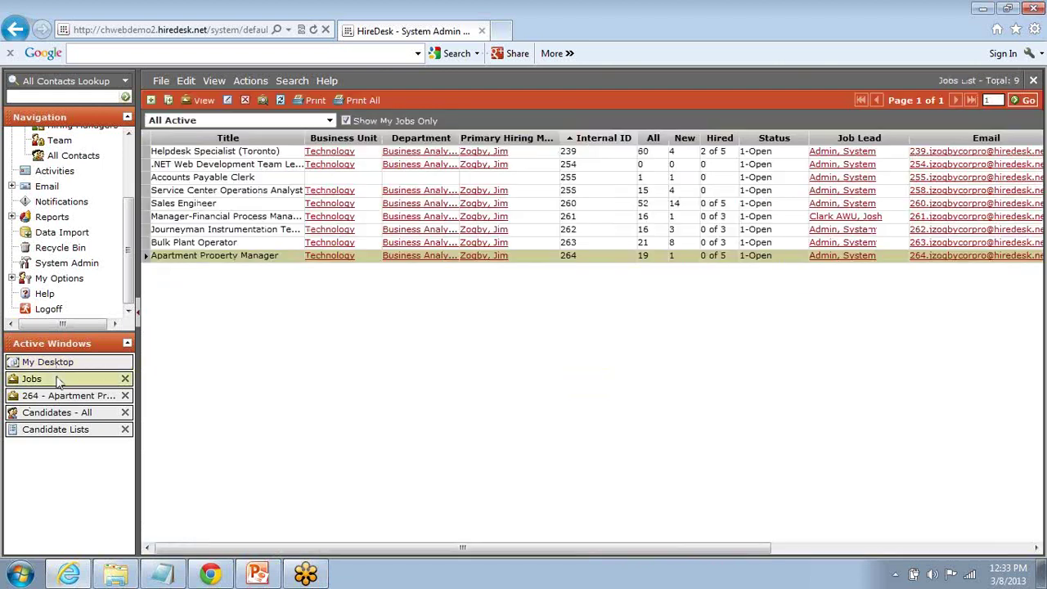
pyautogui.click(59, 397)
pyautogui.click(61, 413)
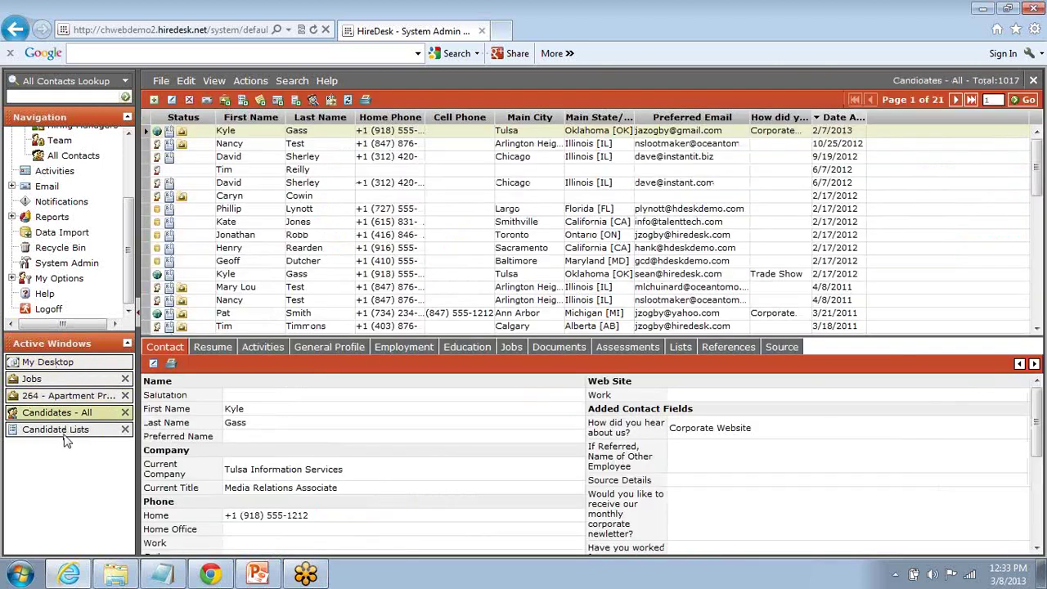
pyautogui.click(67, 431)
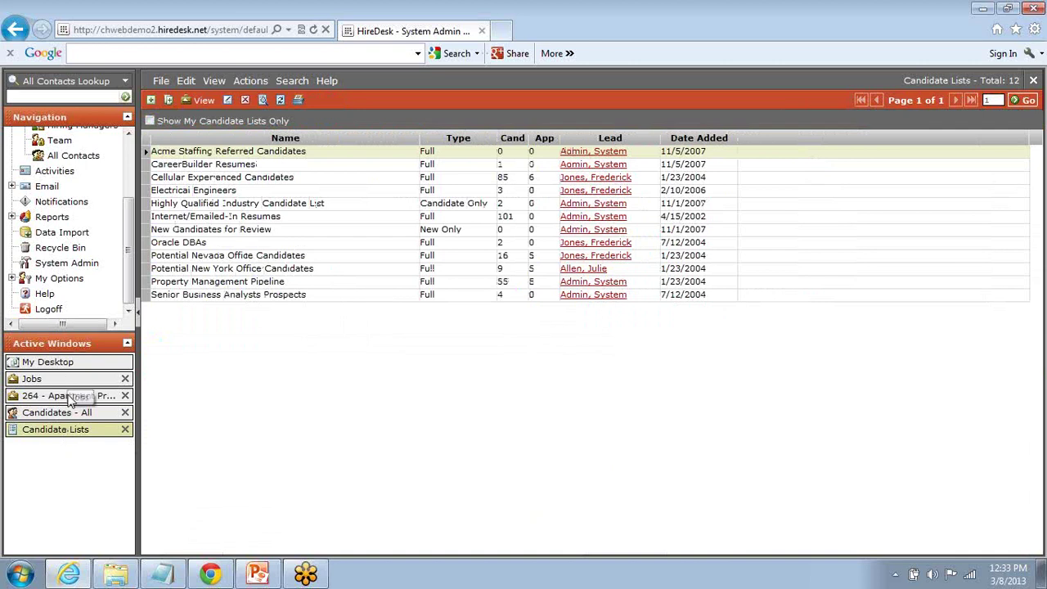
pyautogui.click(74, 397)
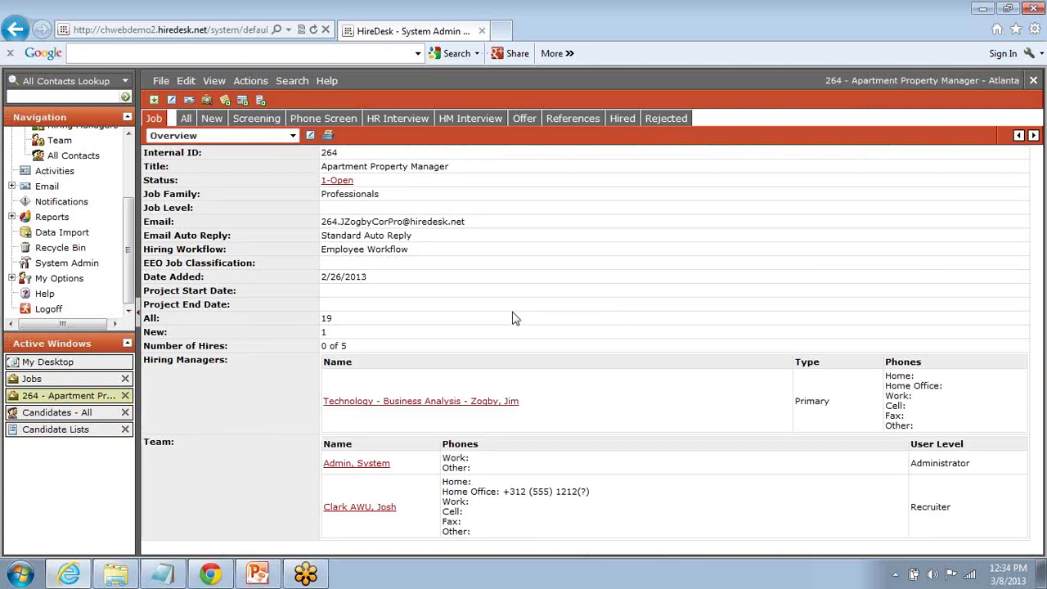
pyautogui.click(85, 365)
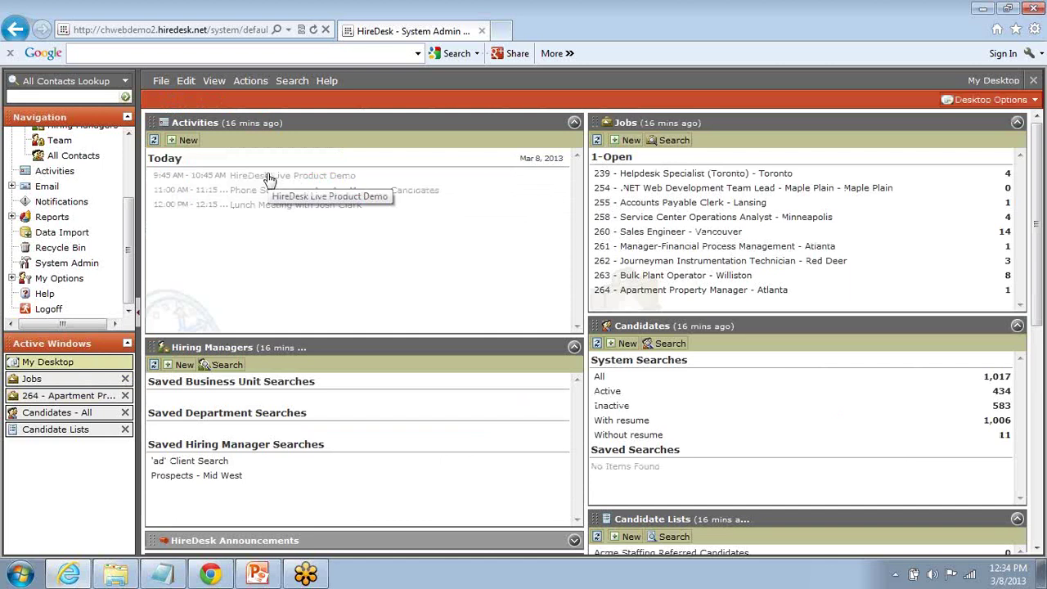
pyautogui.click(84, 398)
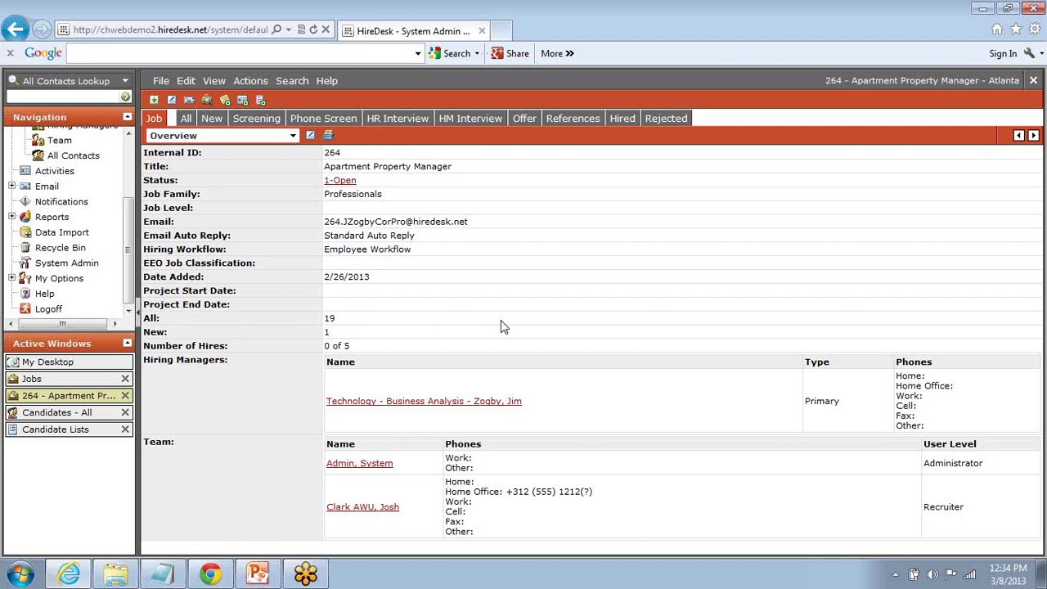
pyautogui.click(85, 365)
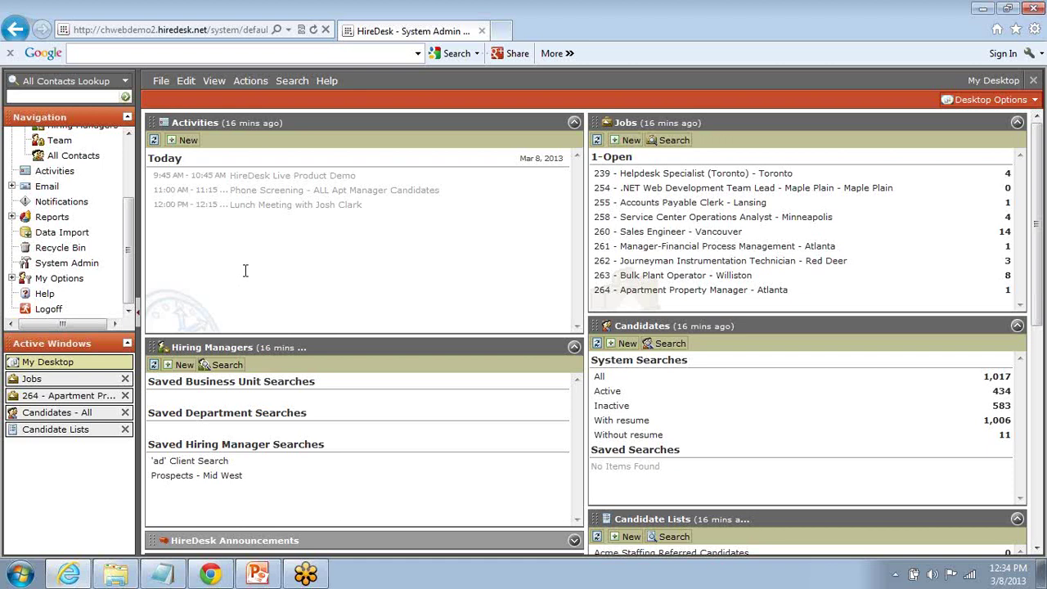
pyautogui.click(630, 142)
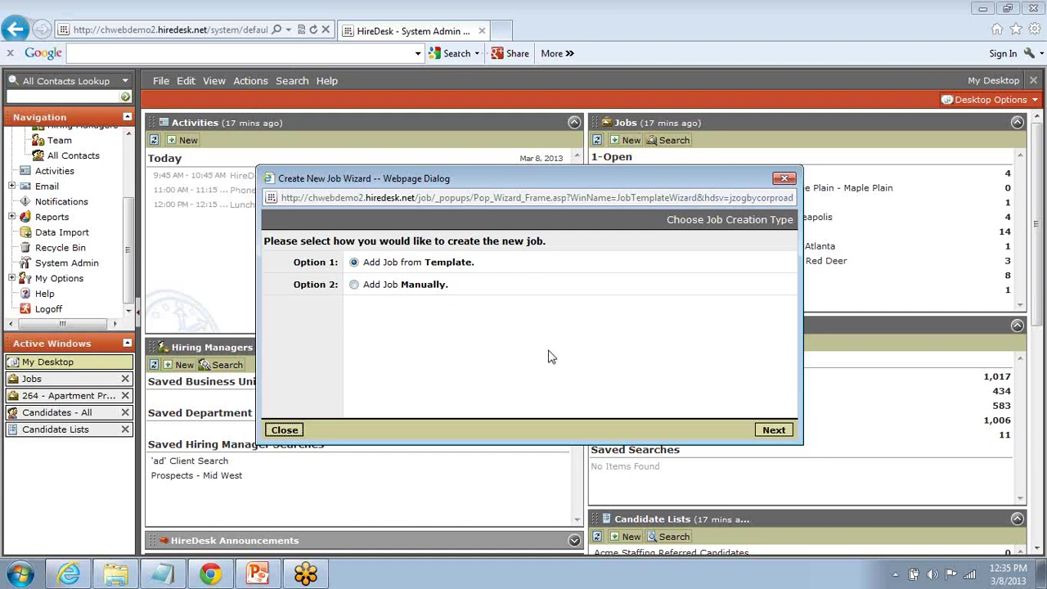
pyautogui.click(284, 430)
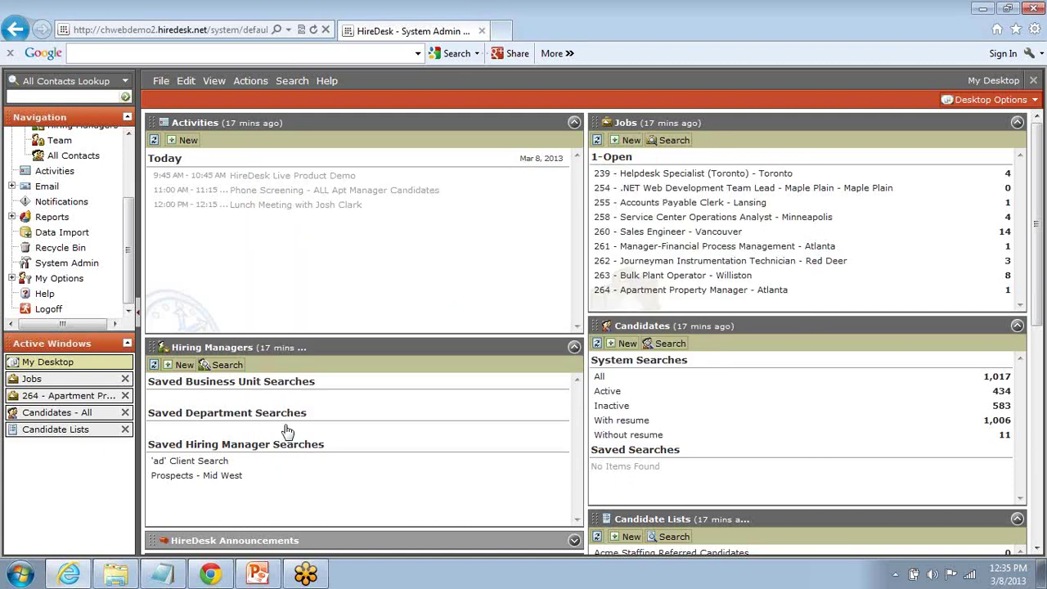
# Step: Open job 264, Apartment Property Manager – Atlanta, for editing and list its record sections
pyautogui.click(53, 398)
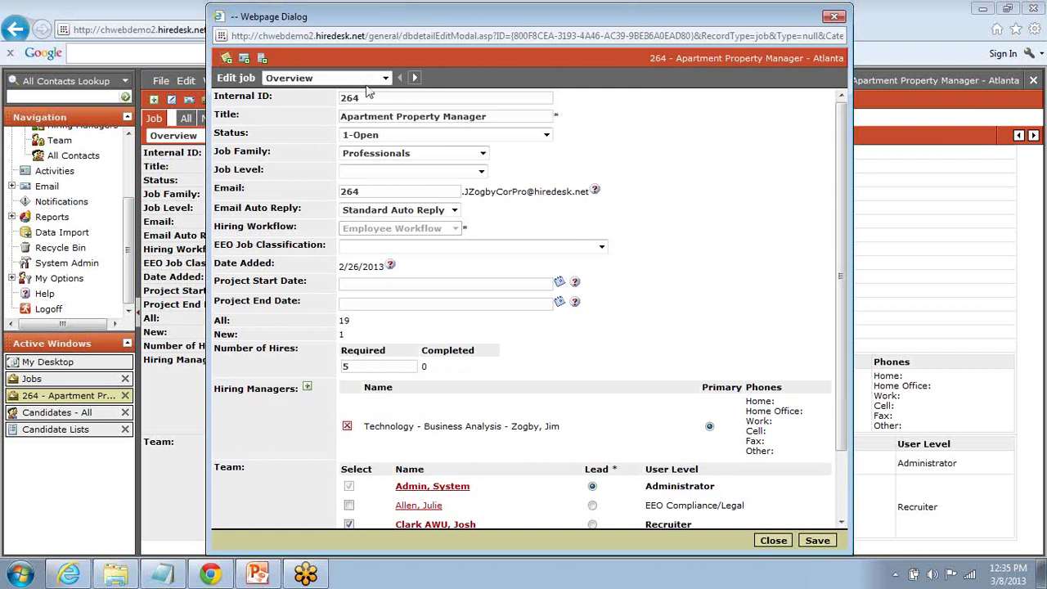
pyautogui.click(386, 78)
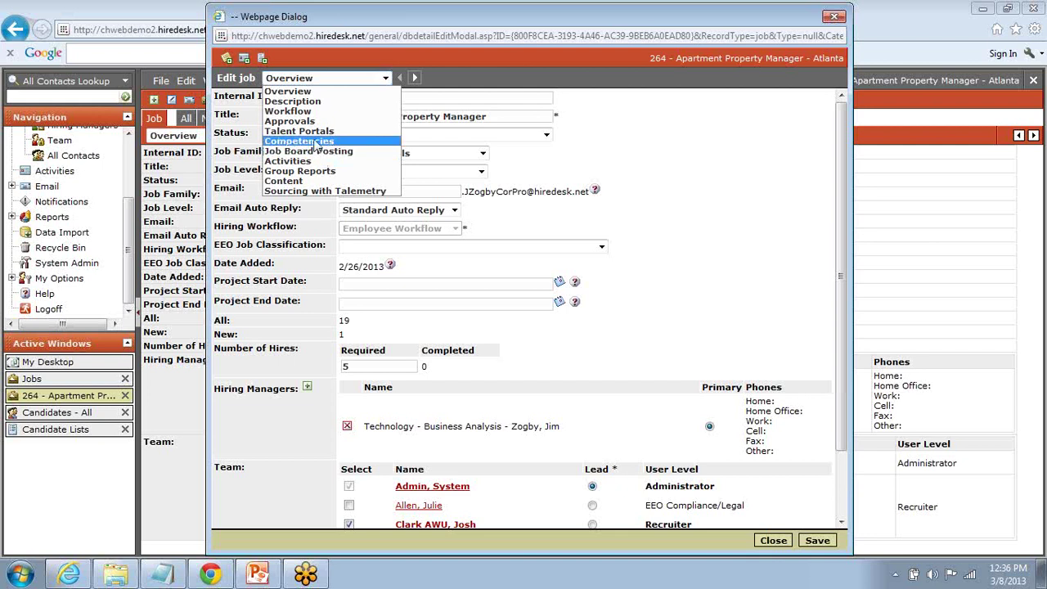
# Step: Stay on Overview and scroll through job 264's Internal ID, Title and Status fields
pyautogui.click(322, 93)
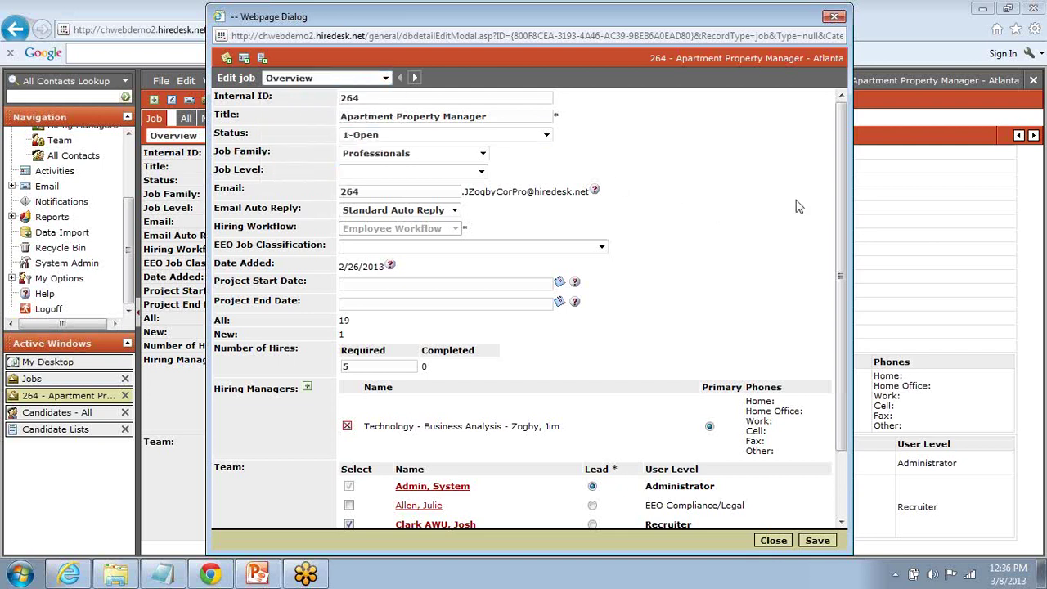
pyautogui.moveTo(843, 178); pyautogui.dragTo(841, 155)
pyautogui.scroll(-3, 572, 326)
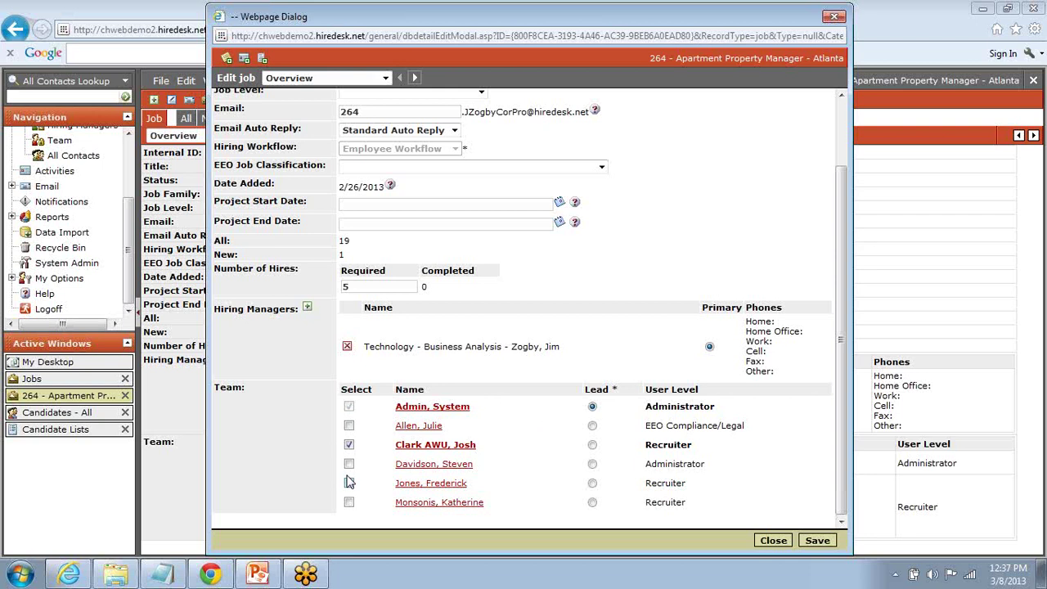
pyautogui.scroll(2, 348, 479)
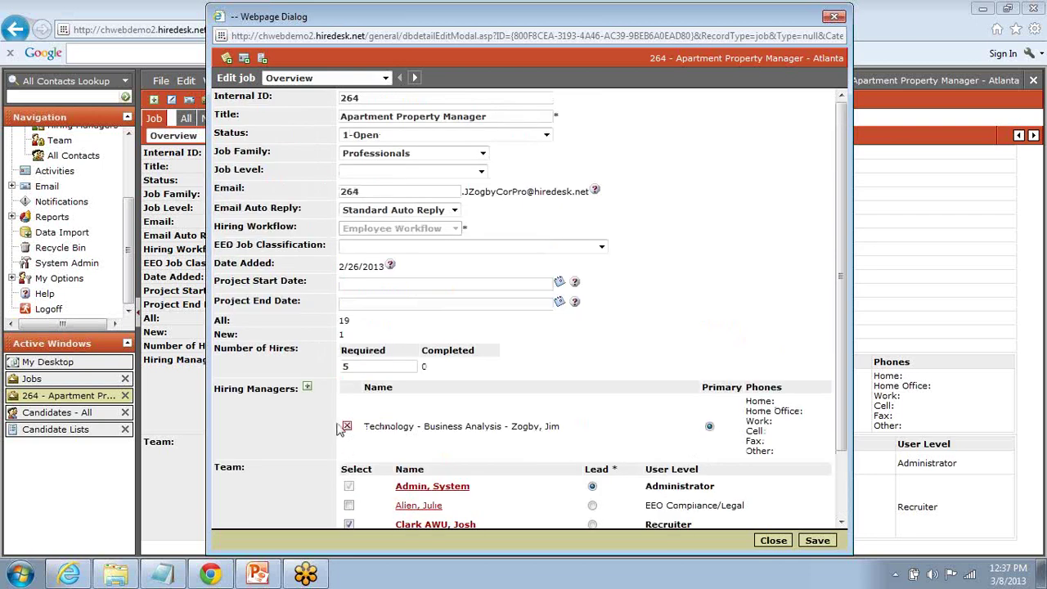
# Step: Review the job status options, leaving job 264 at 1-Open, and list the record sections
pyautogui.click(547, 135)
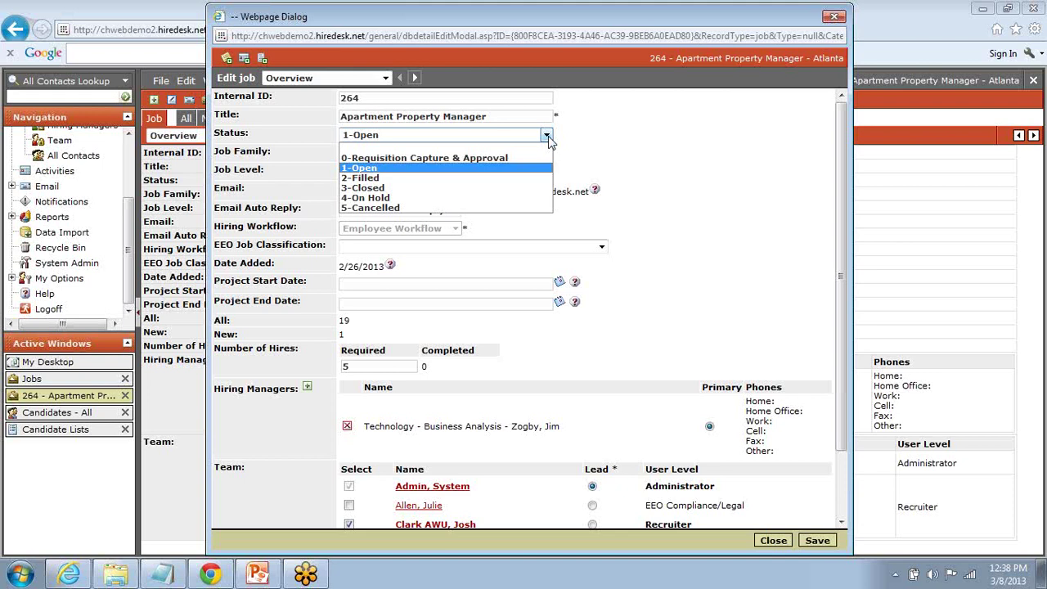
pyautogui.click(548, 136)
pyautogui.click(386, 79)
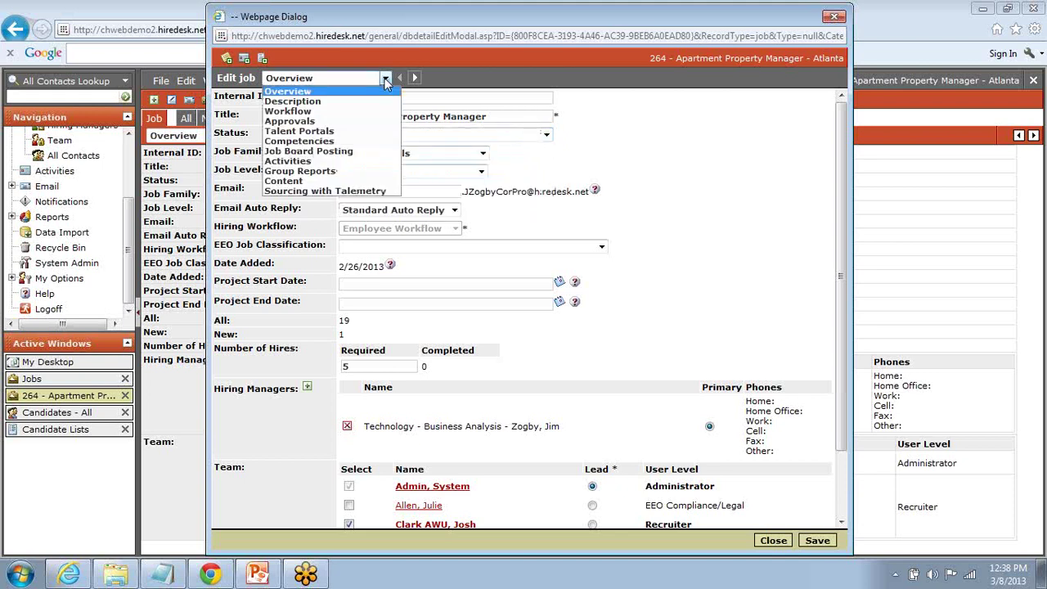
pyautogui.click(383, 101)
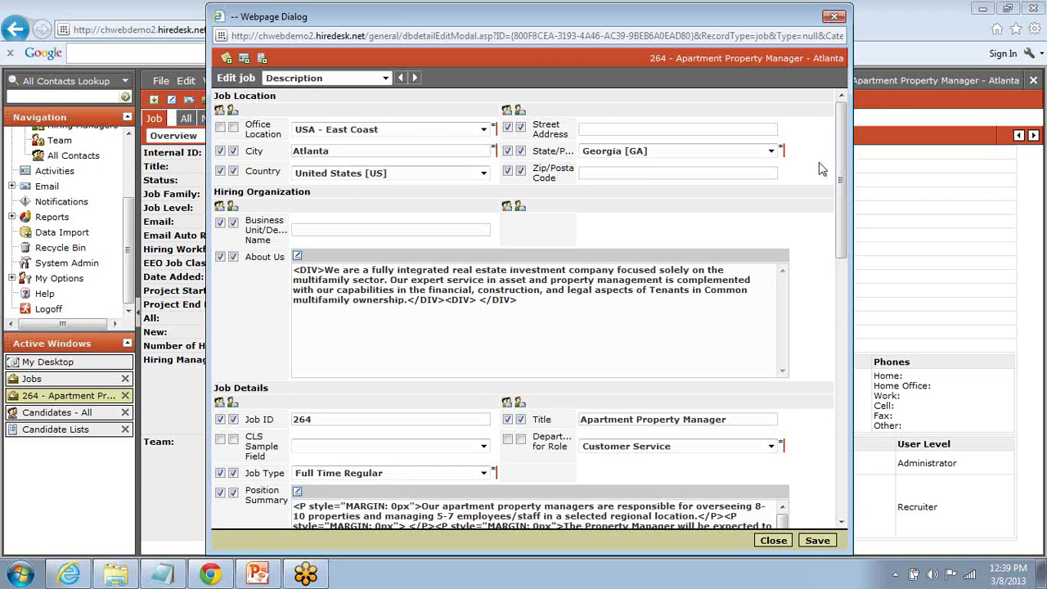
pyautogui.click(483, 131)
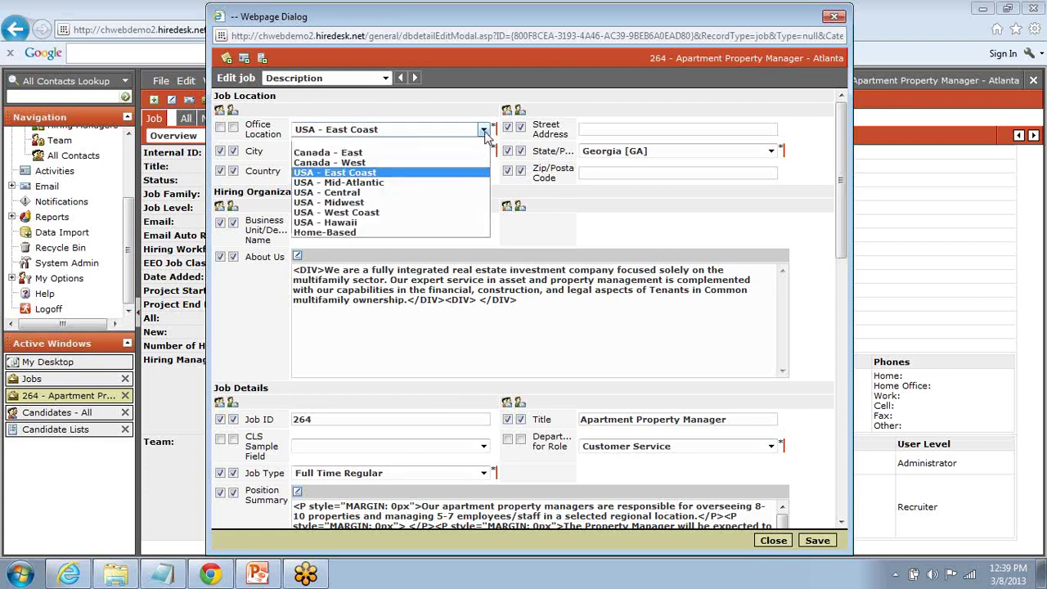
pyautogui.scroll(-5, 484, 137)
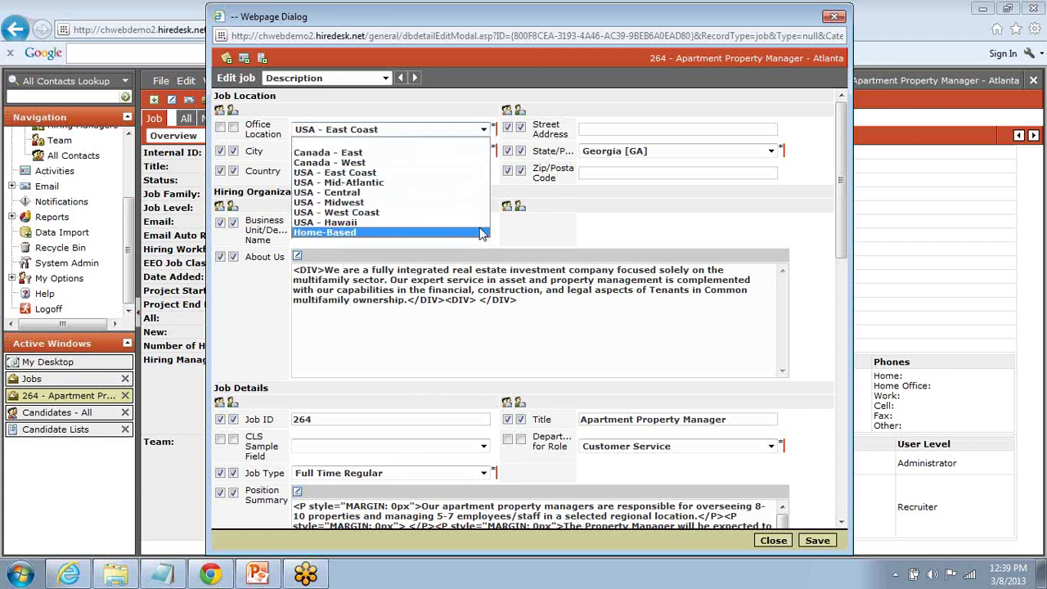
pyautogui.scroll(5, 483, 137)
pyautogui.click(484, 132)
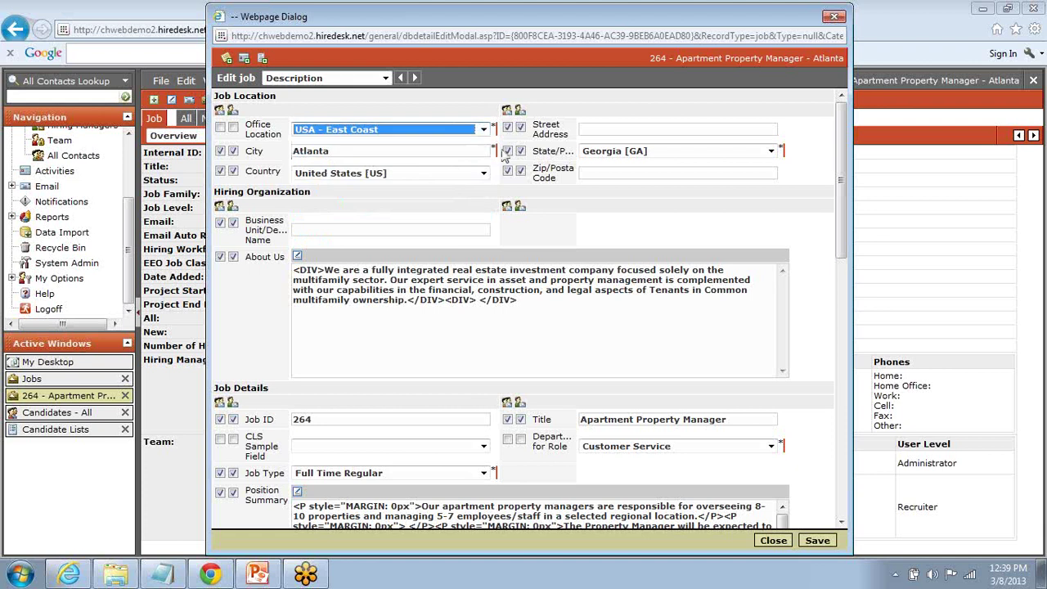
pyautogui.click(589, 129)
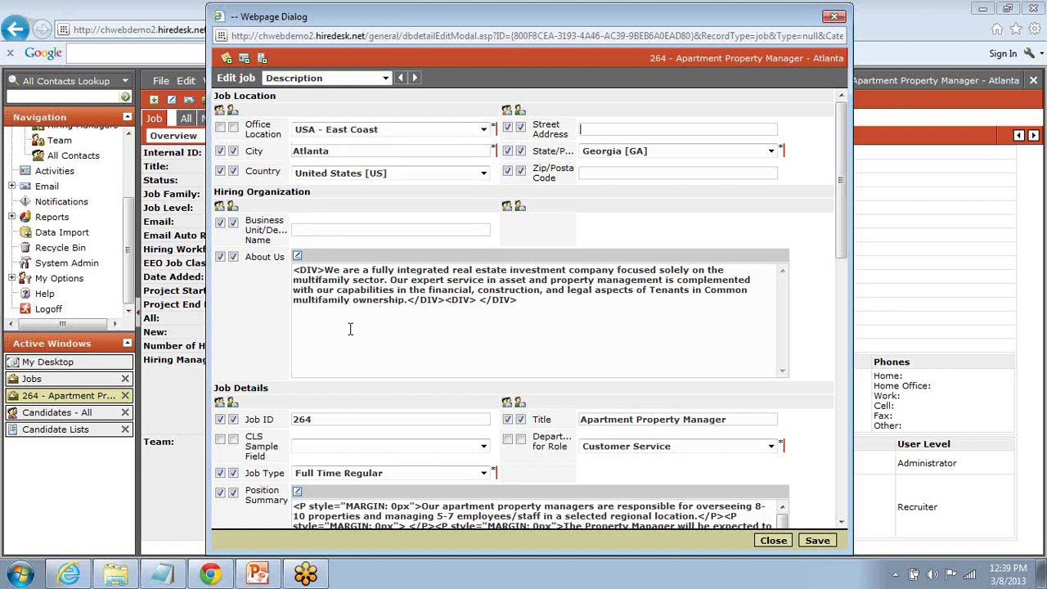
pyautogui.scroll(-6, 277, 333)
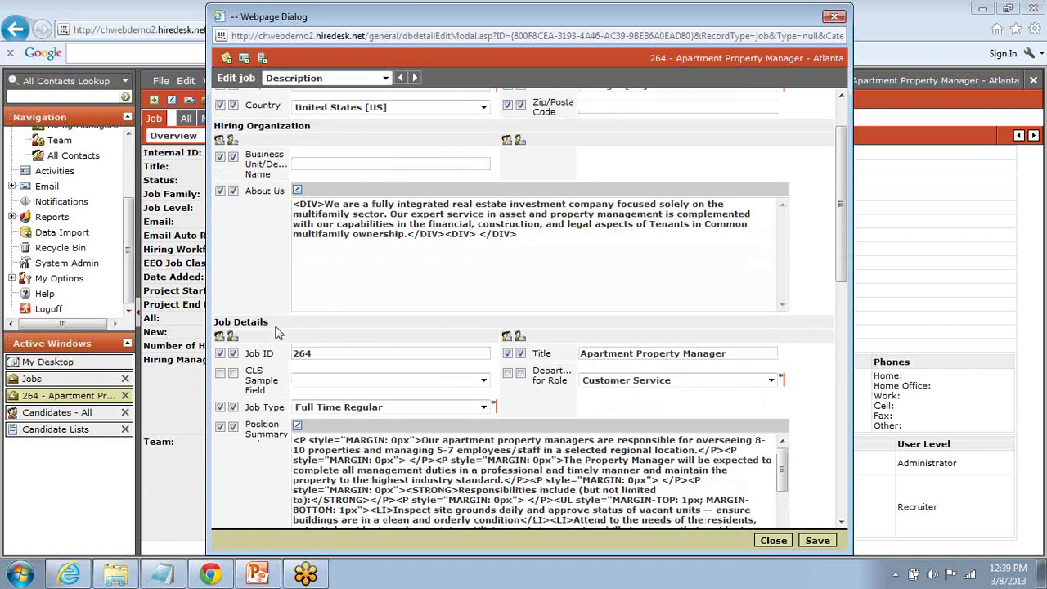
pyautogui.scroll(-7, 277, 332)
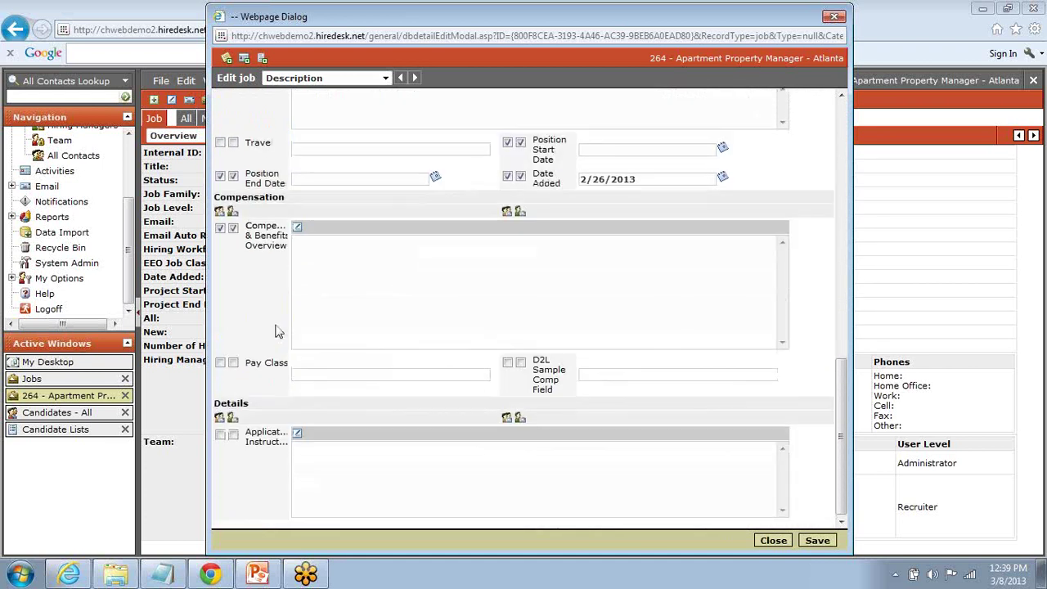
pyautogui.scroll(2, 277, 329)
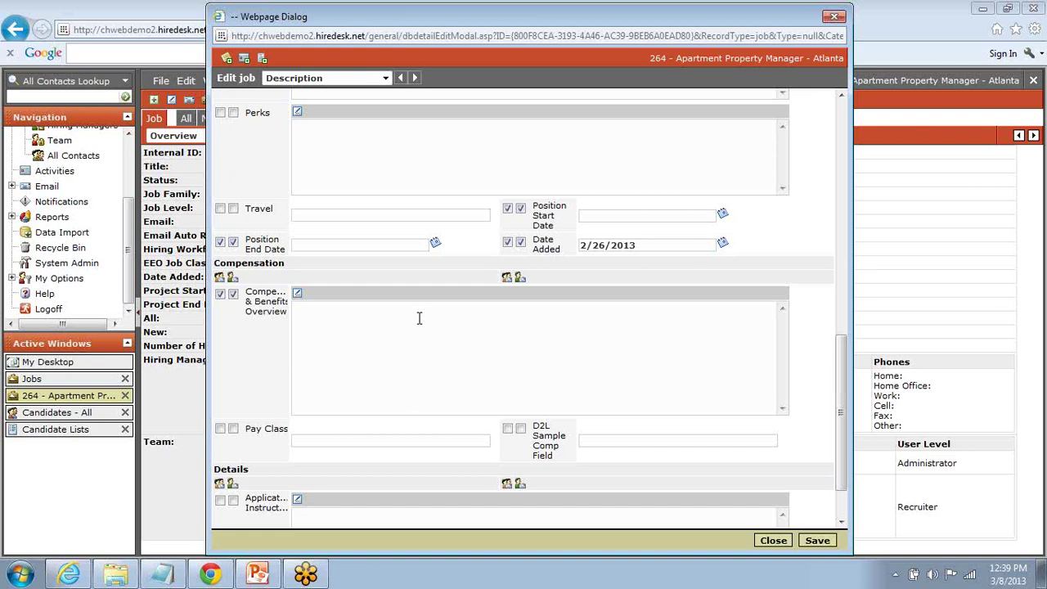
pyautogui.scroll(5, 417, 318)
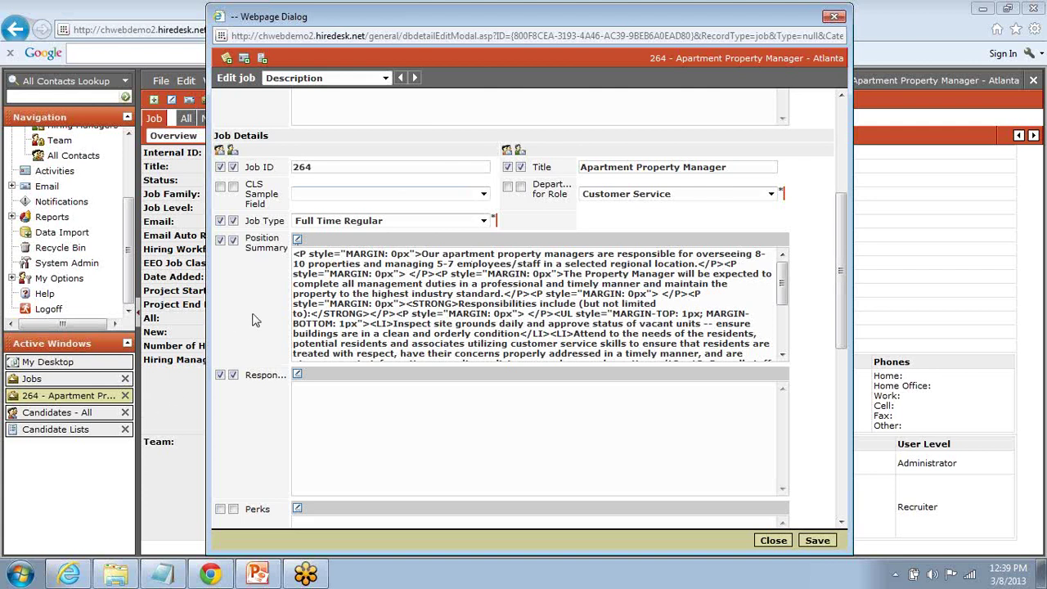
pyautogui.scroll(3, 254, 317)
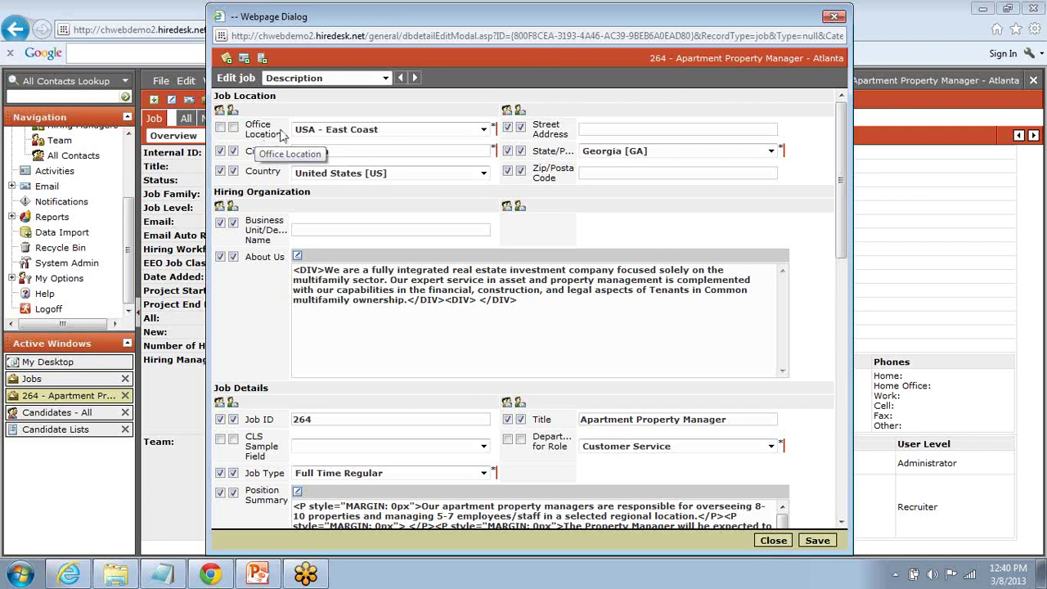
# Step: Keep USA - East Coast as the office location and scroll down to About Us
pyautogui.click(483, 130)
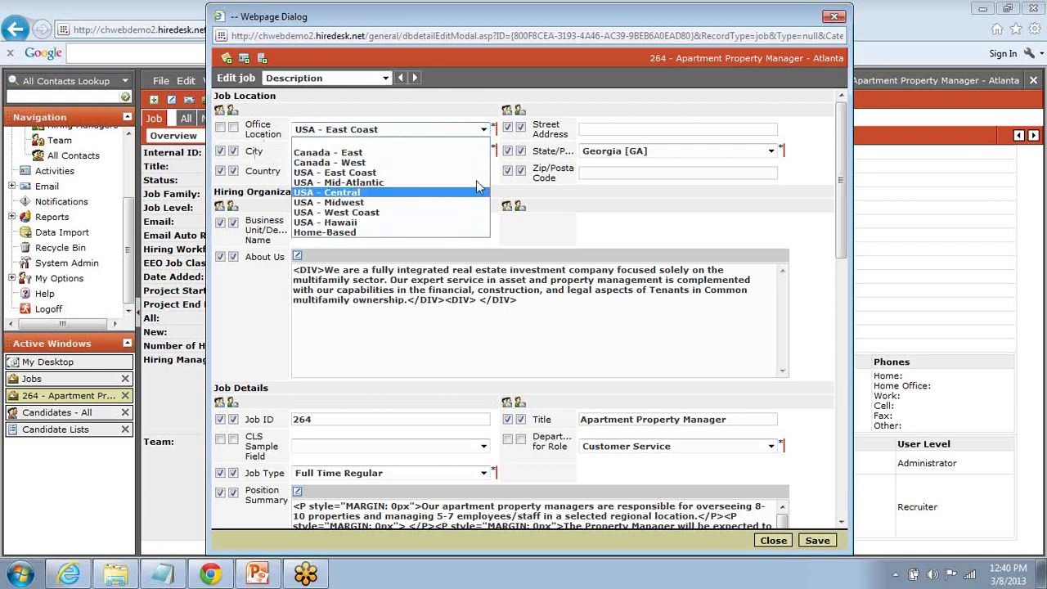
pyautogui.click(484, 130)
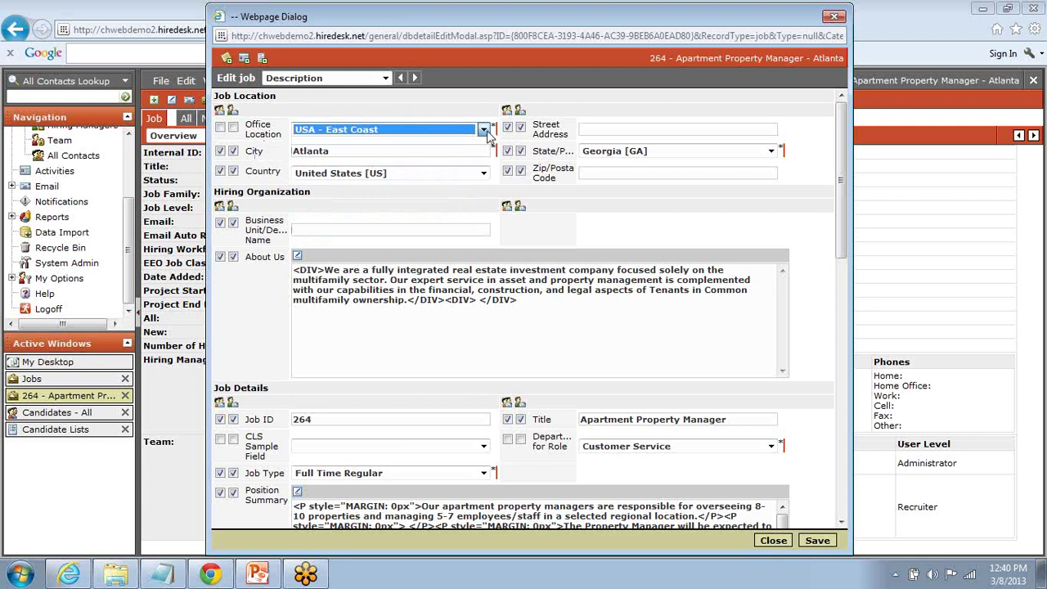
pyautogui.click(471, 210)
pyautogui.scroll(-2, 470, 205)
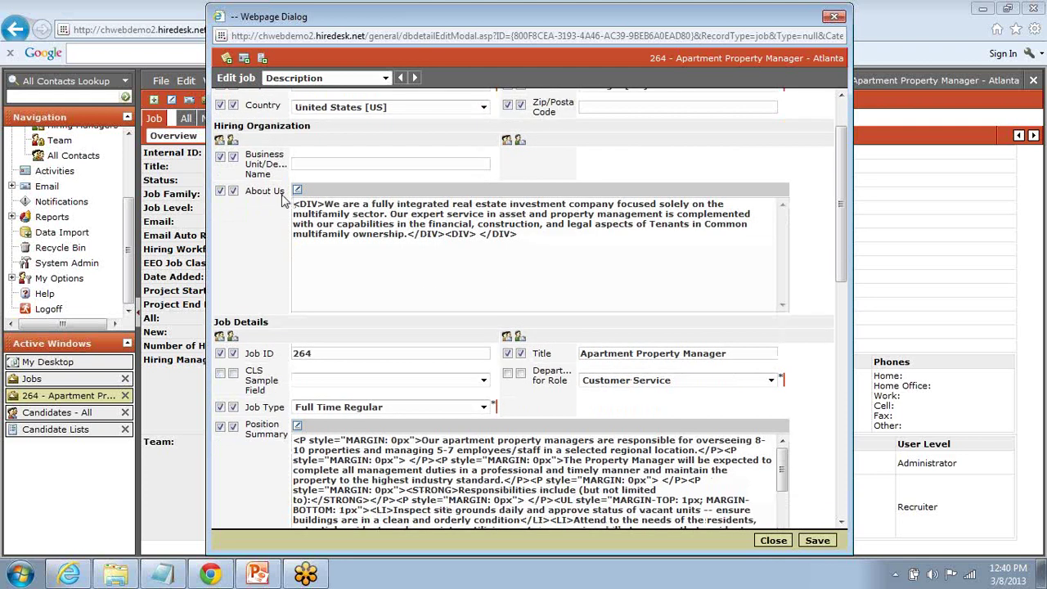
# Step: Make 'Tenants in Common' red and bold in the About Us editor and save it
pyautogui.click(297, 234)
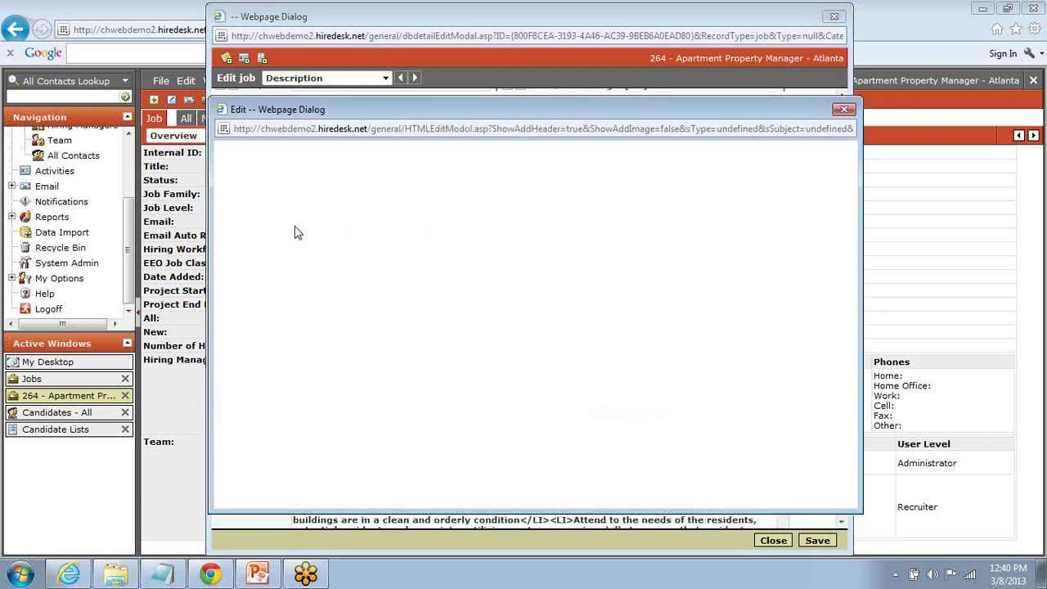
pyautogui.moveTo(371, 114); pyautogui.dragTo(540, 123)
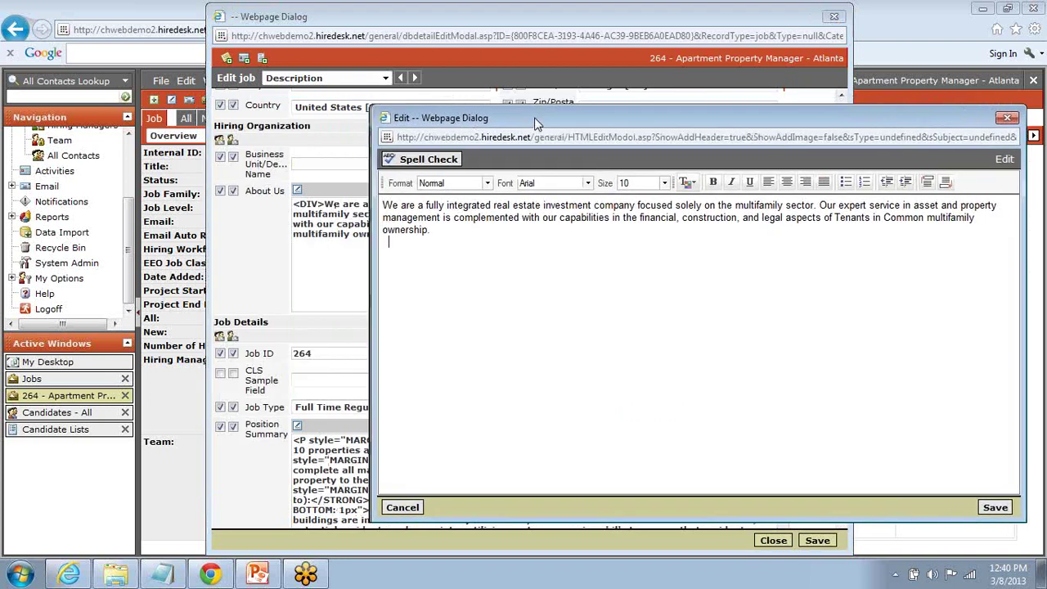
pyautogui.moveTo(459, 119); pyautogui.dragTo(304, 120)
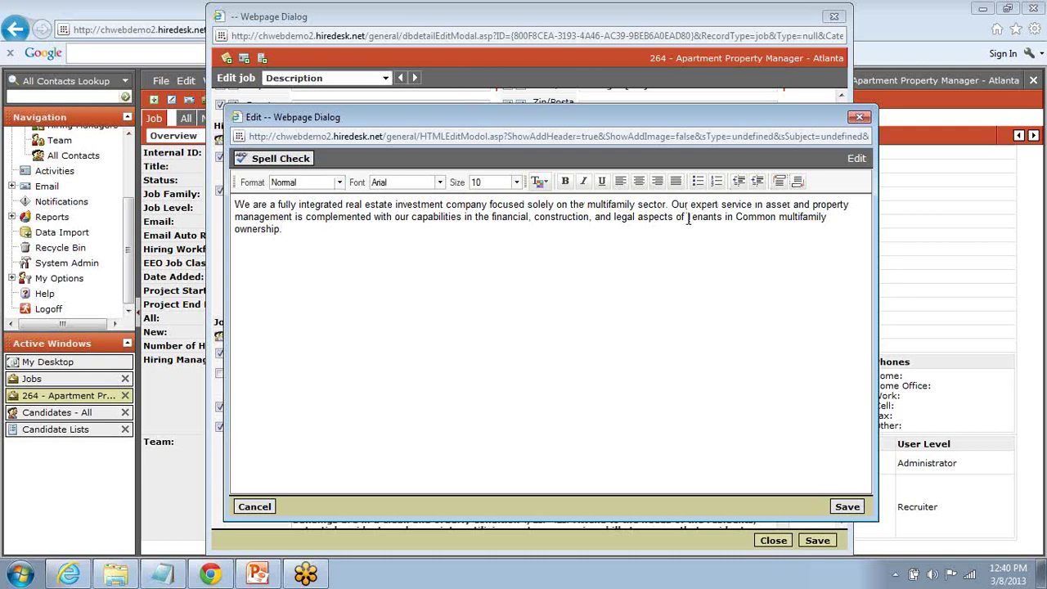
pyautogui.moveTo(686, 216); pyautogui.dragTo(775, 219)
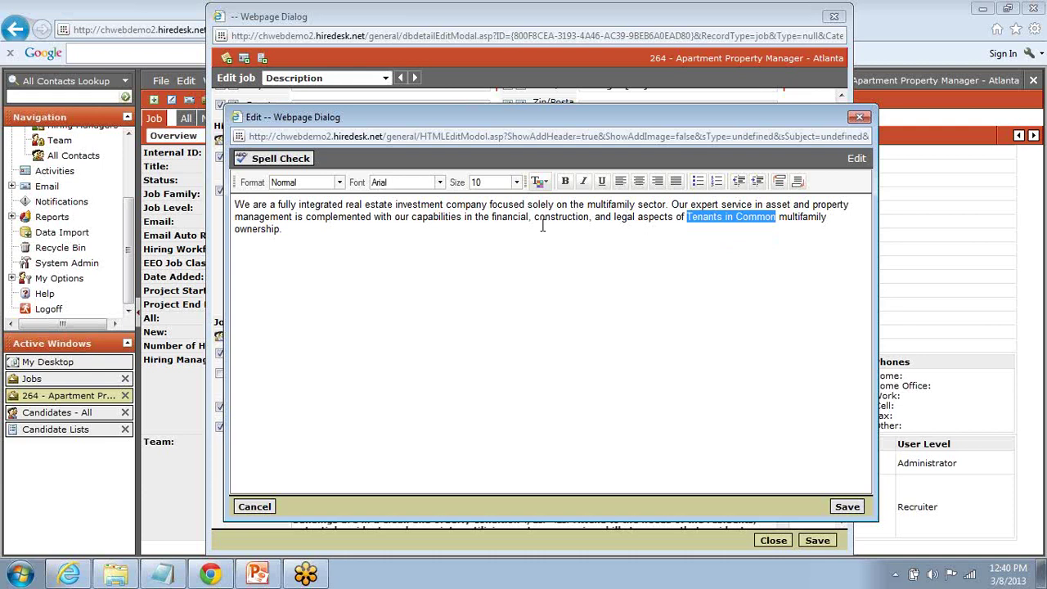
pyautogui.click(543, 182)
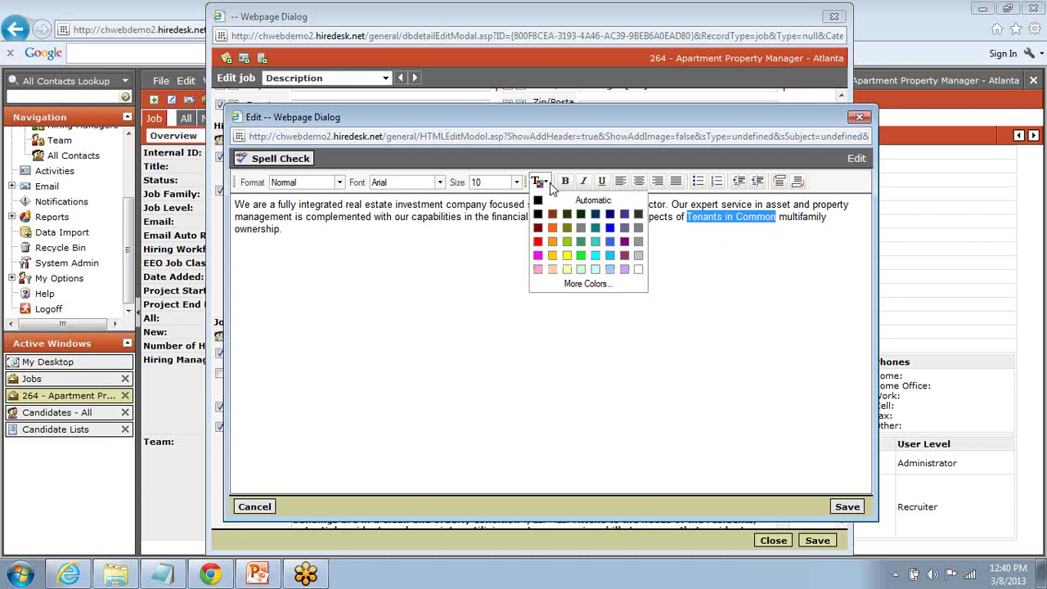
pyautogui.click(540, 244)
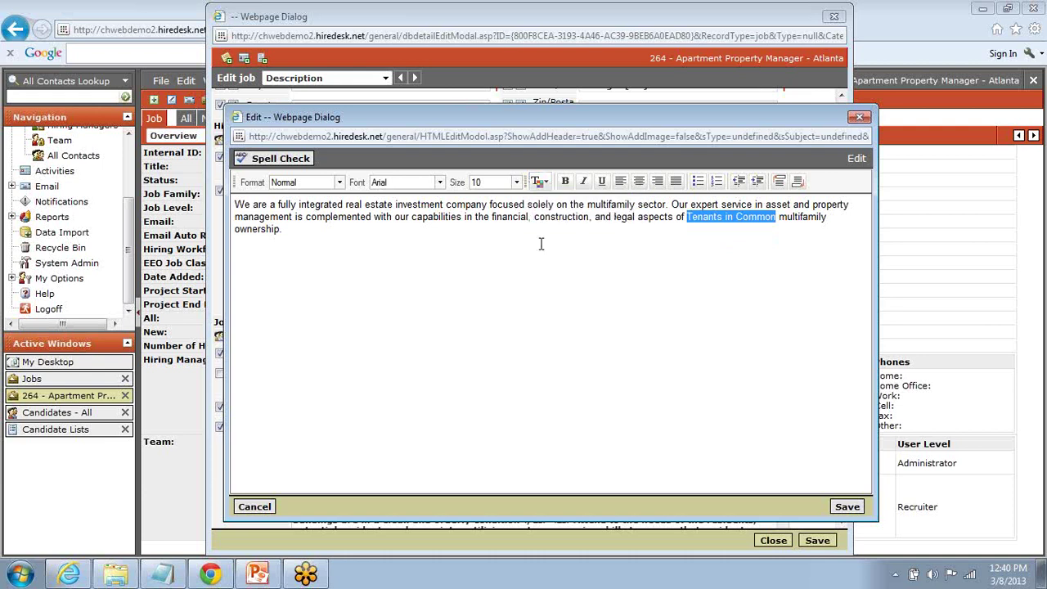
pyautogui.click(566, 182)
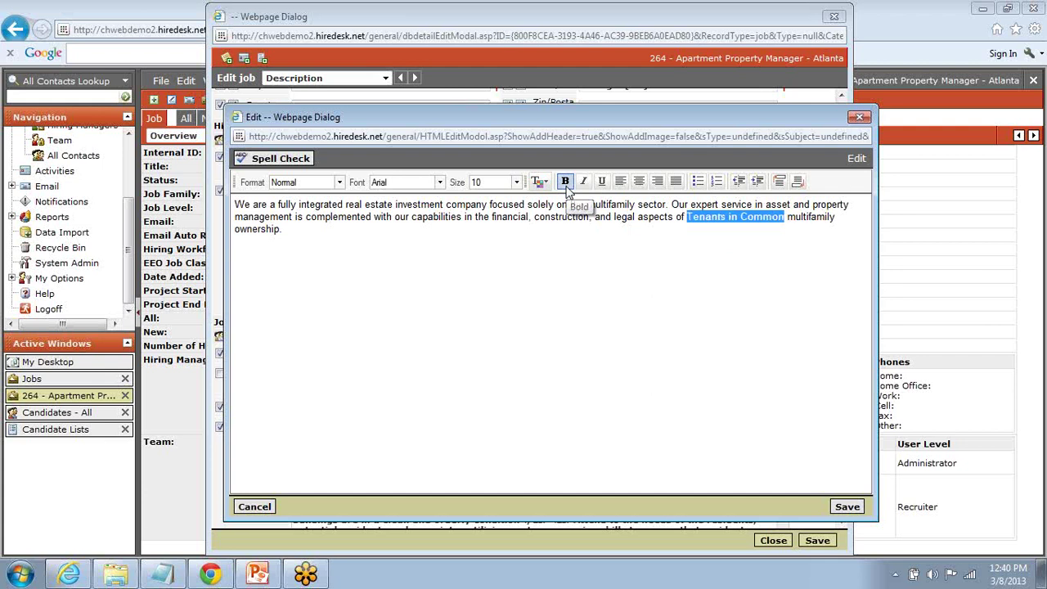
pyautogui.click(575, 275)
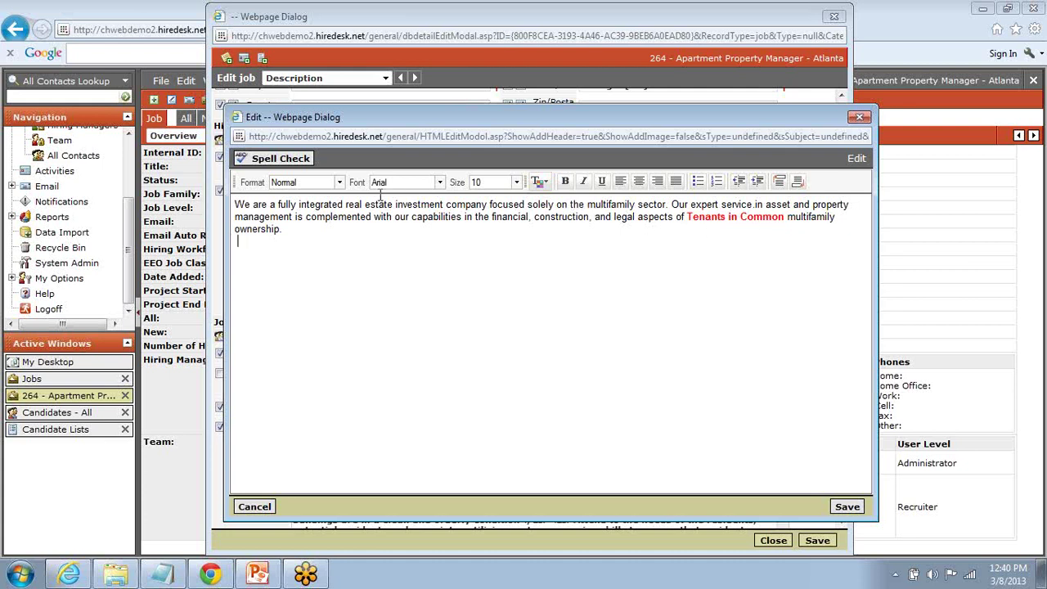
pyautogui.click(848, 508)
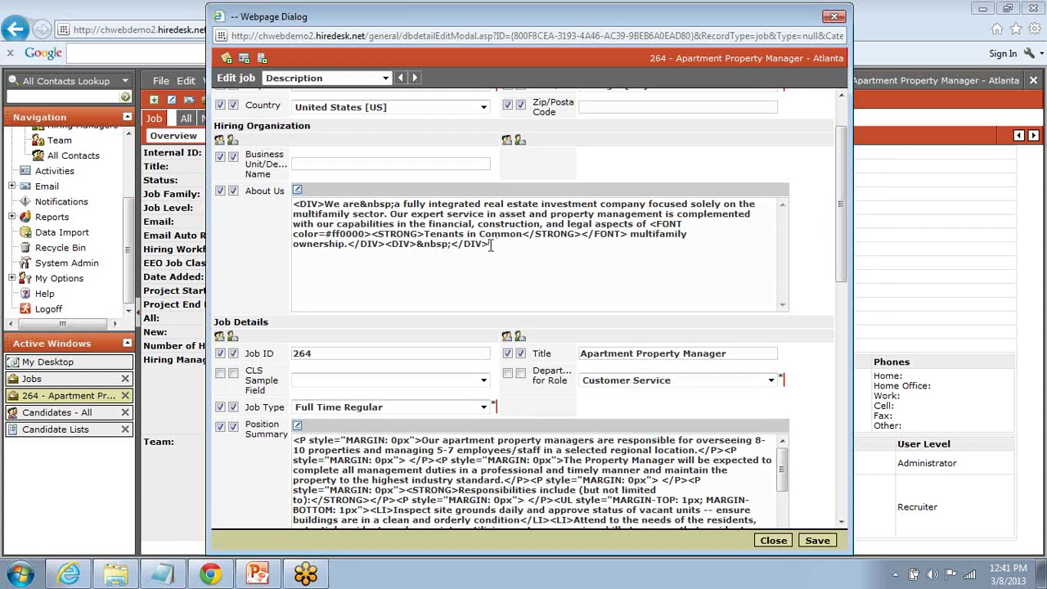
# Step: Switch job 264's edit form to the Talent Portals section
pyautogui.scroll(2, 491, 246)
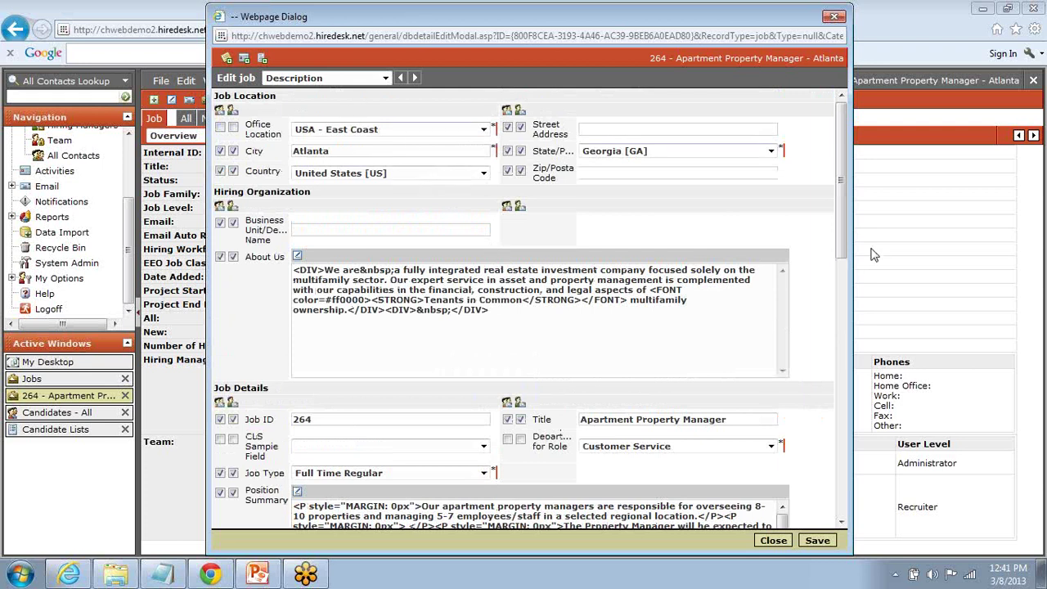
pyautogui.click(385, 78)
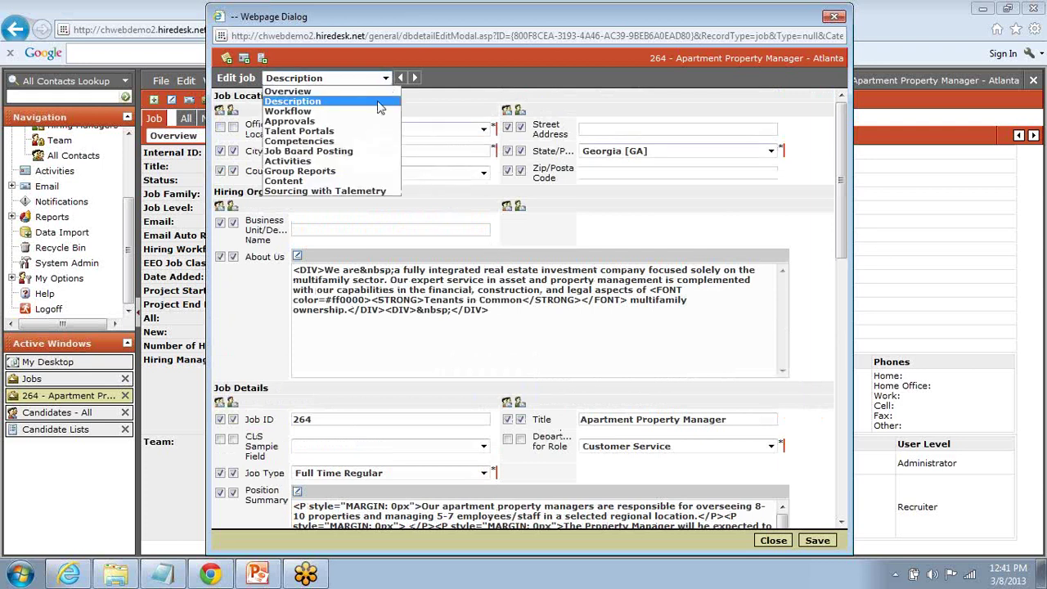
pyautogui.click(373, 136)
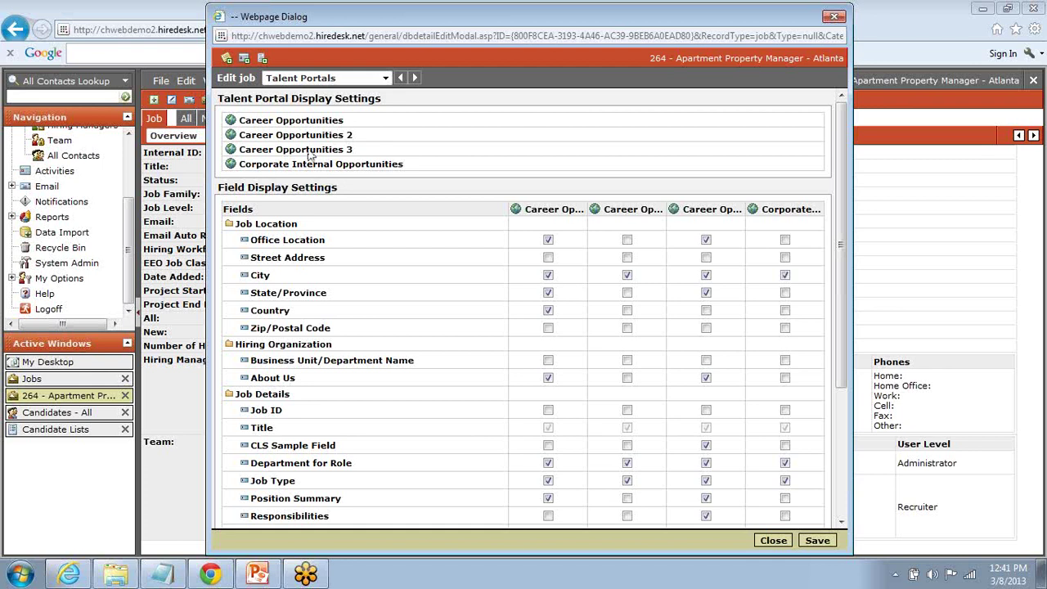
# Step: Expand the Career Opportunities portal row to show job 264's display and application settings
pyautogui.moveTo(305, 16); pyautogui.dragTo(396, 16)
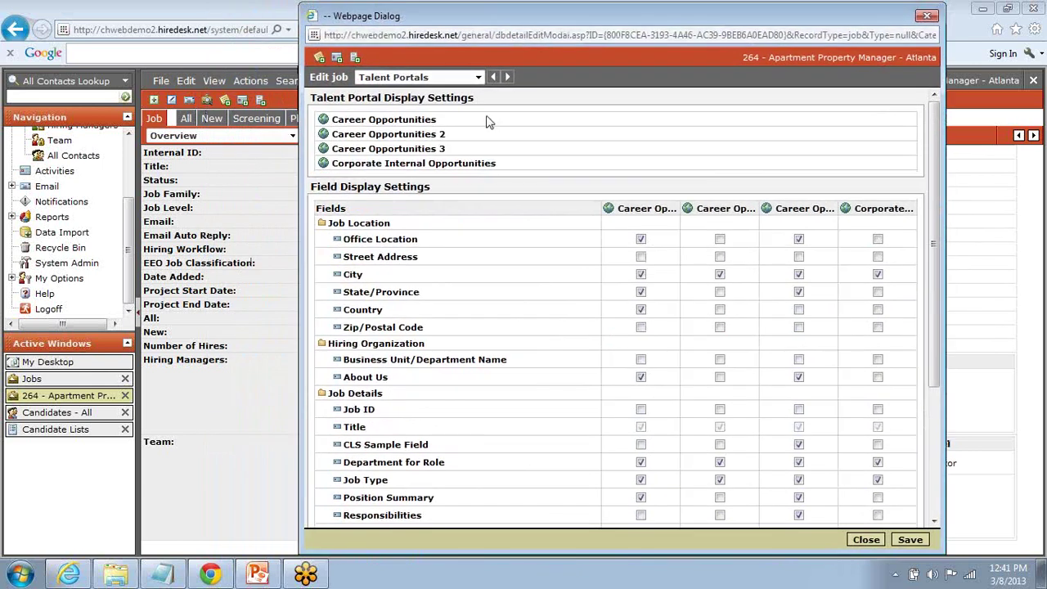
pyautogui.click(370, 121)
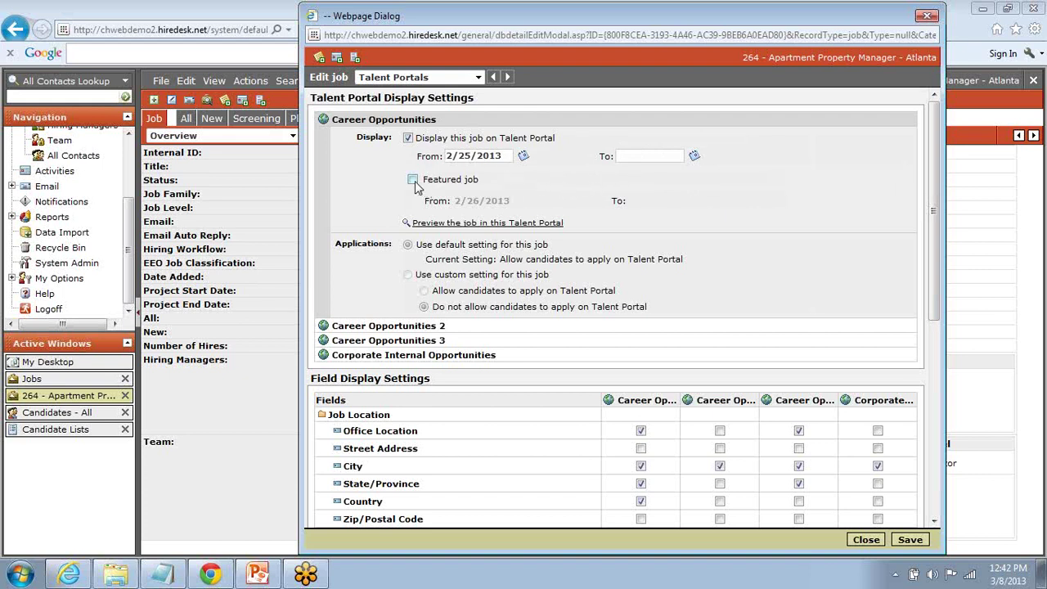
pyautogui.click(378, 122)
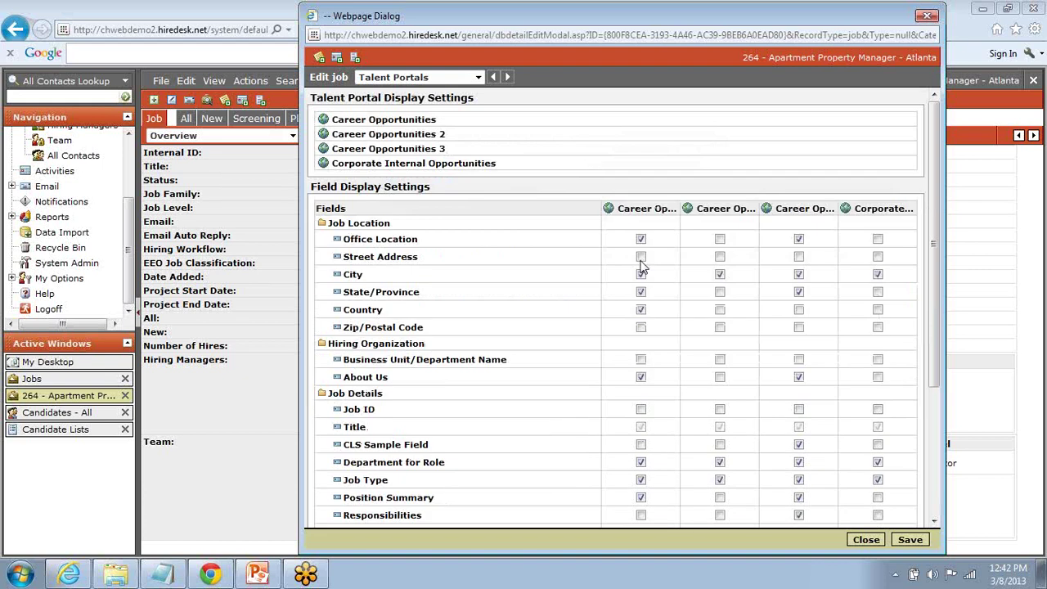
pyautogui.moveTo(931, 136); pyautogui.dragTo(938, 181)
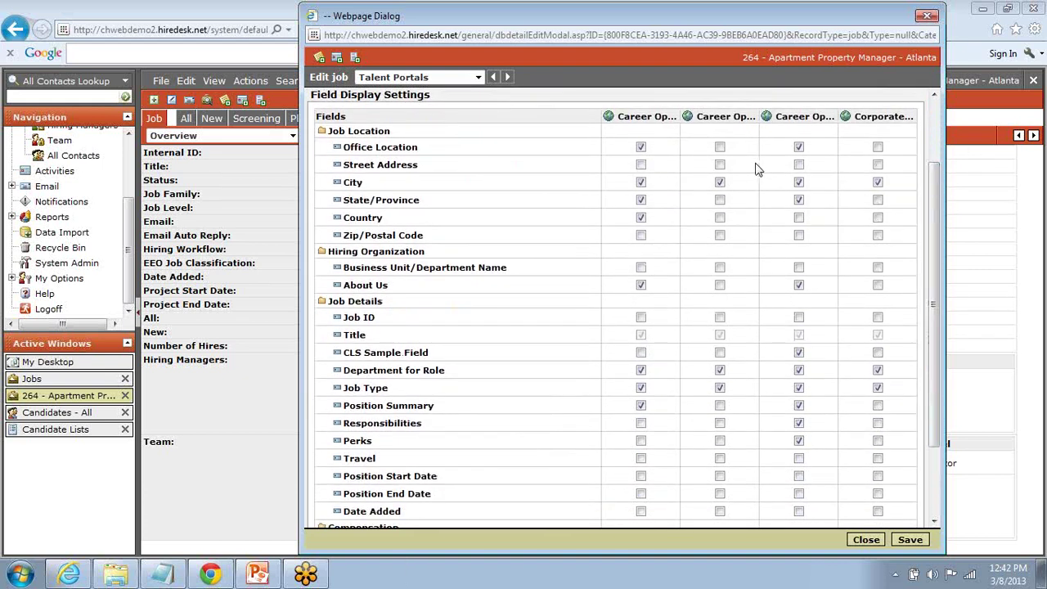
pyautogui.moveTo(936, 217); pyautogui.dragTo(926, 140)
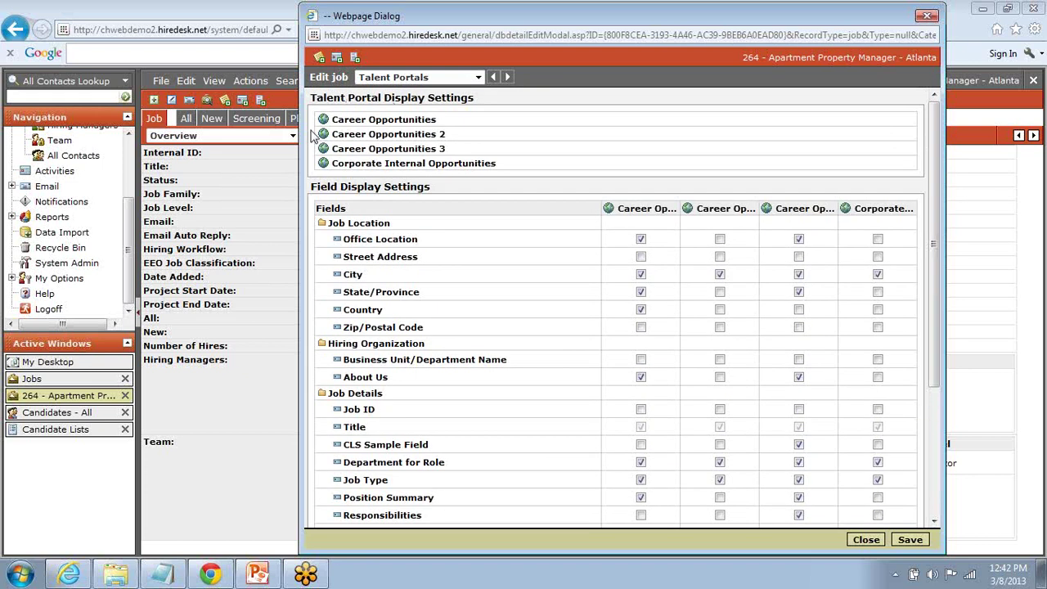
pyautogui.scroll(-3, 938, 188)
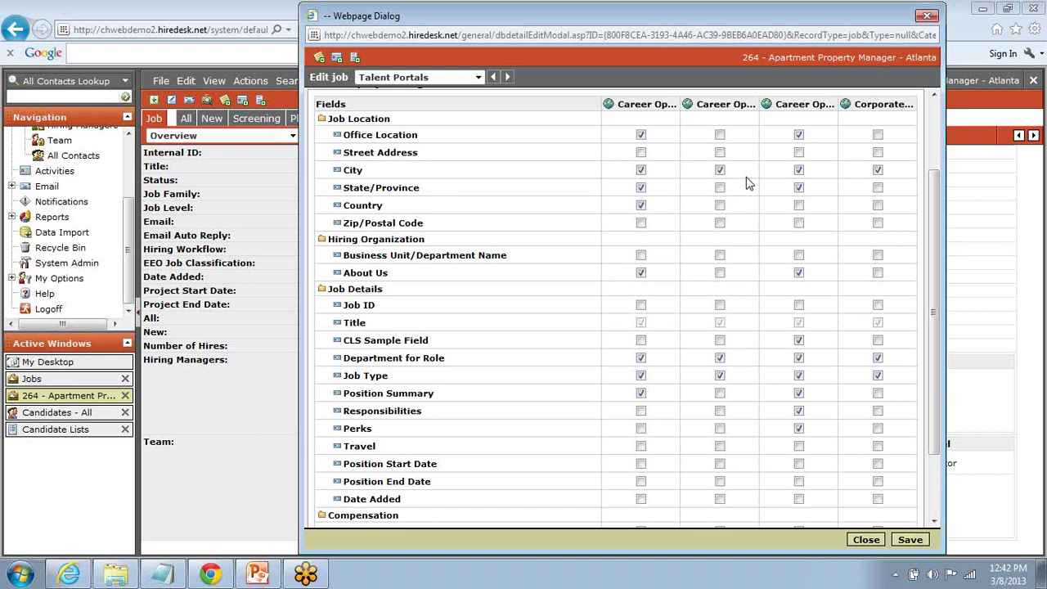
pyautogui.scroll(3, 747, 183)
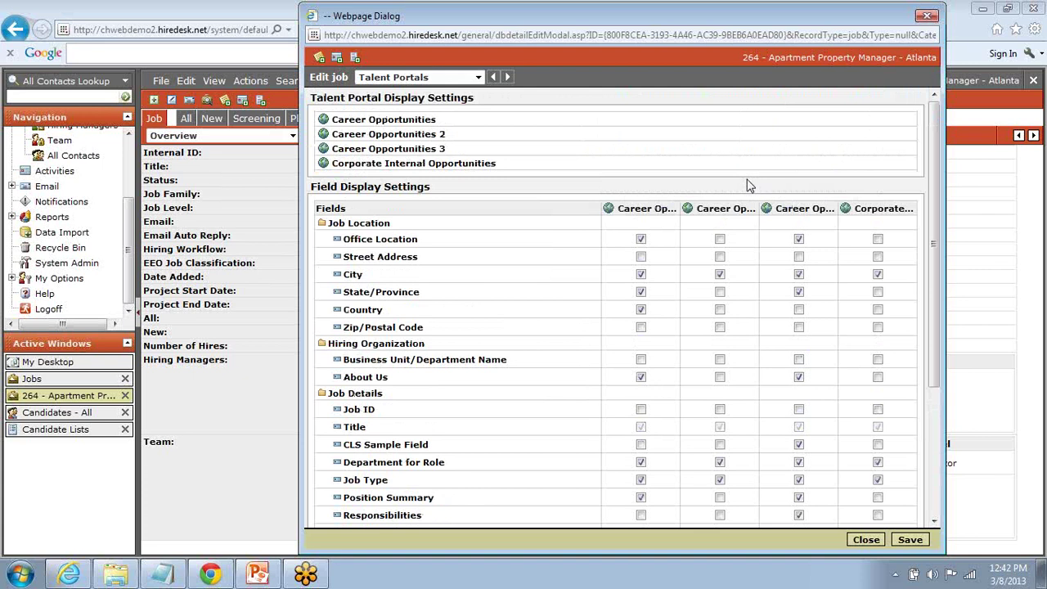
pyautogui.click(388, 121)
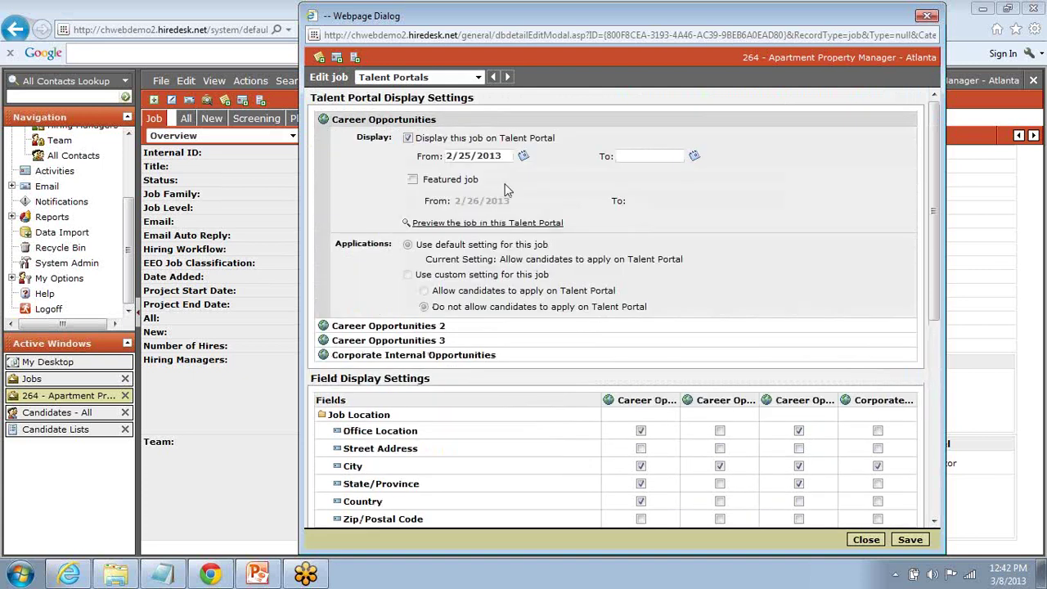
pyautogui.click(409, 139)
# Step: Close the job editor and switch to the careers portal's Open Jobs List in Chrome
pyautogui.click(867, 541)
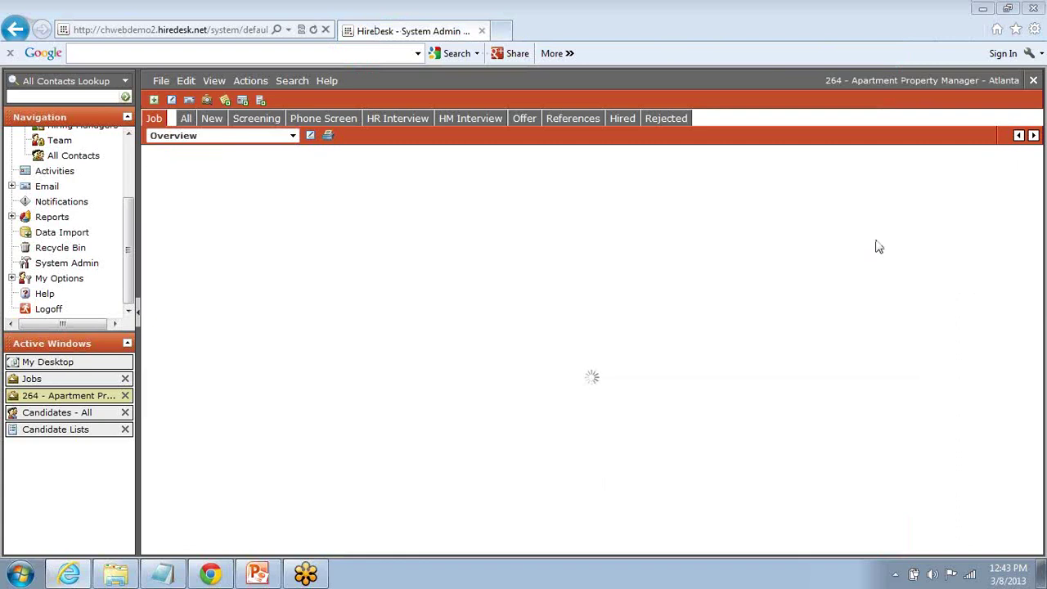
pyautogui.hotkey('alt', 'Tab')
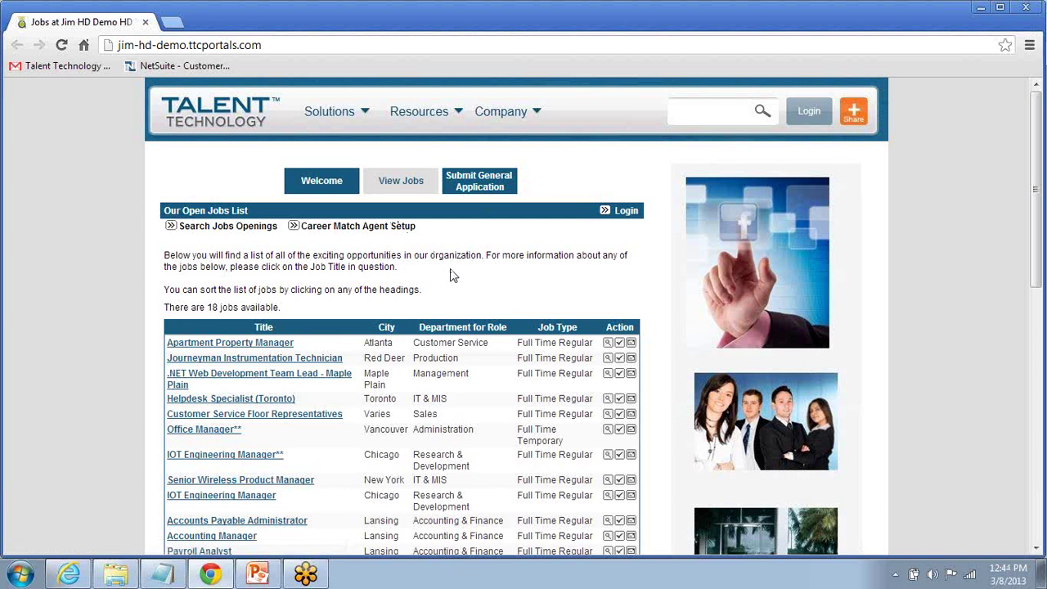
pyautogui.scroll(-1, 451, 275)
pyautogui.scroll(1, 451, 275)
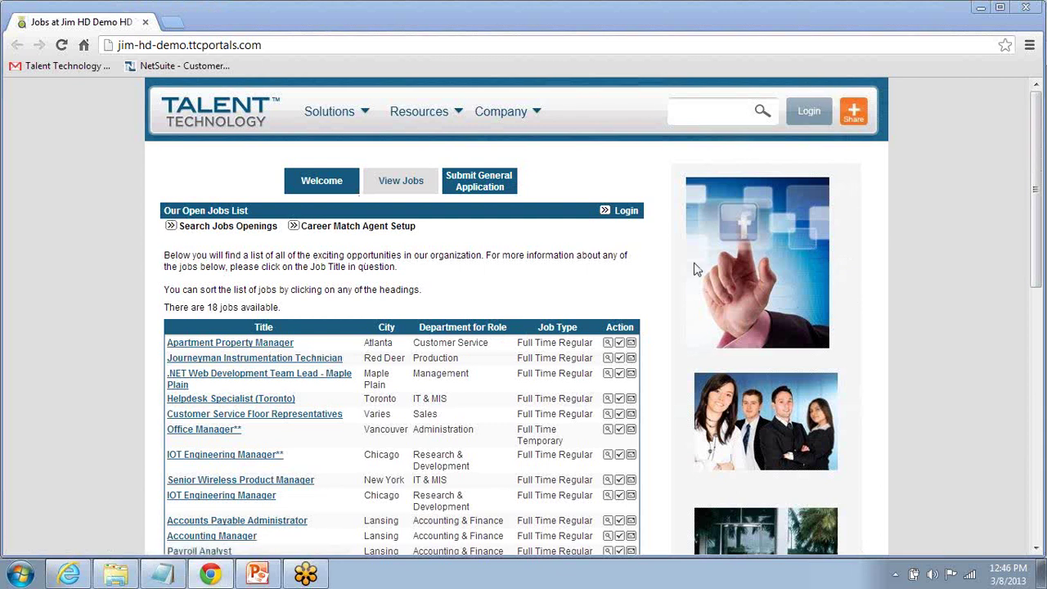
# Step: Open the Apartment Property Manager job details and start applying
pyautogui.click(256, 345)
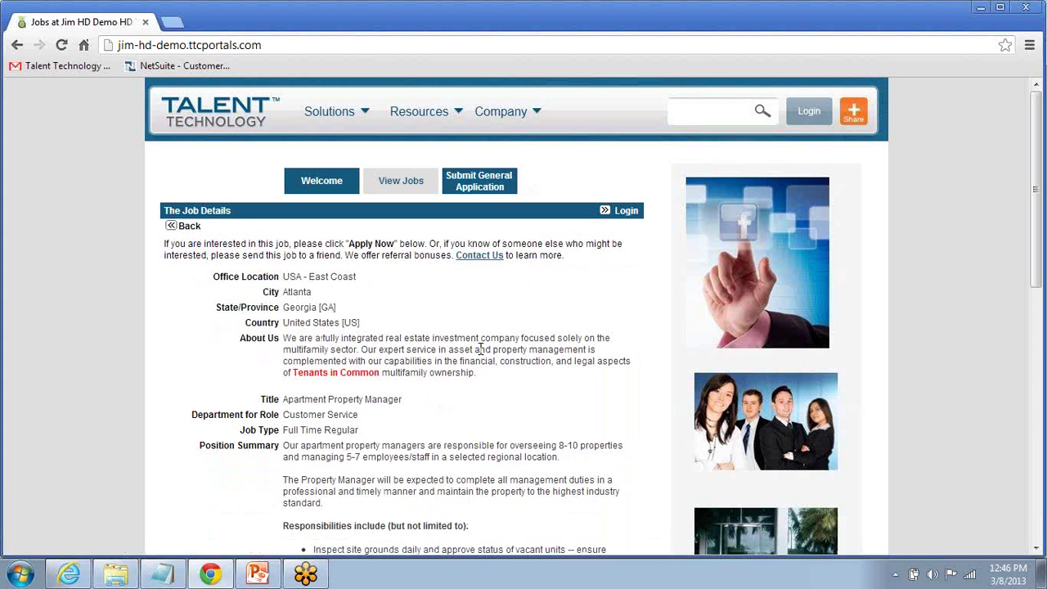
pyautogui.scroll(-2, 482, 350)
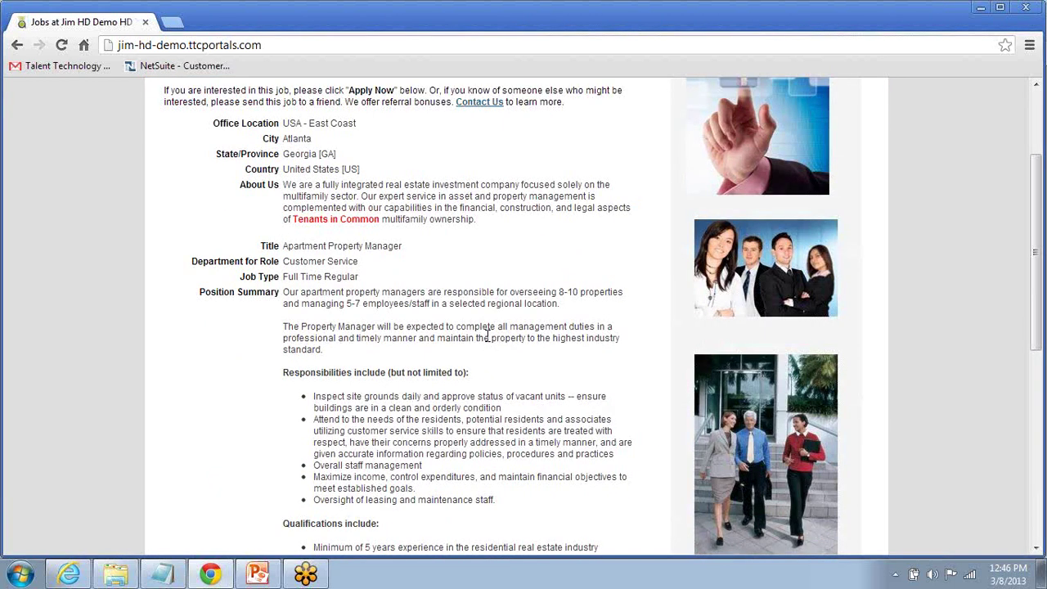
pyautogui.moveTo(293, 220); pyautogui.dragTo(382, 219)
pyautogui.click(409, 246)
pyautogui.scroll(-3, 409, 245)
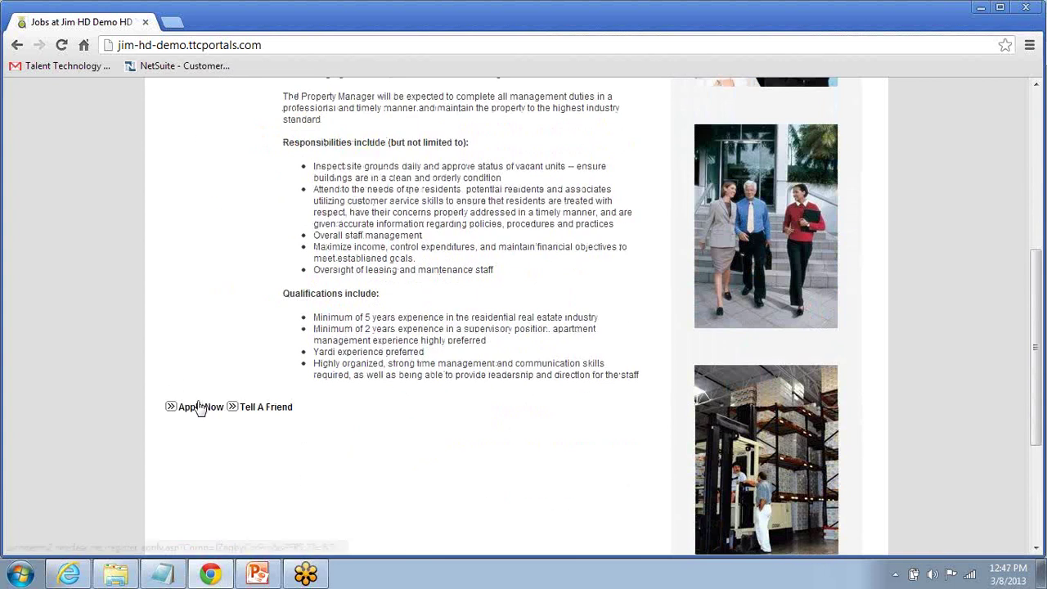
pyautogui.click(202, 406)
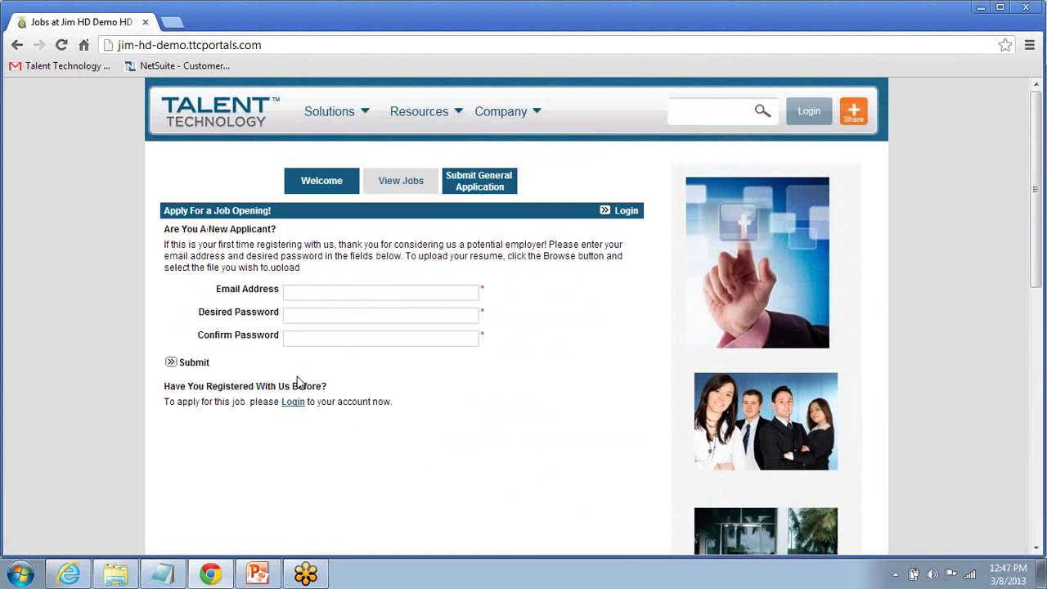
# Step: Register with the applicant's email address and a confirmed password, then submit
pyautogui.click(313, 293)
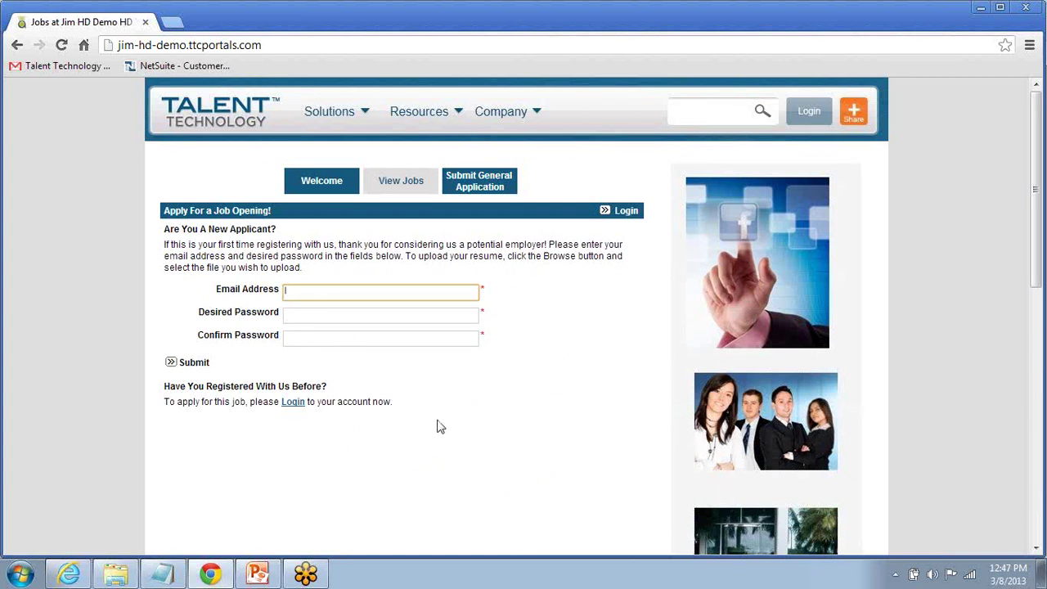
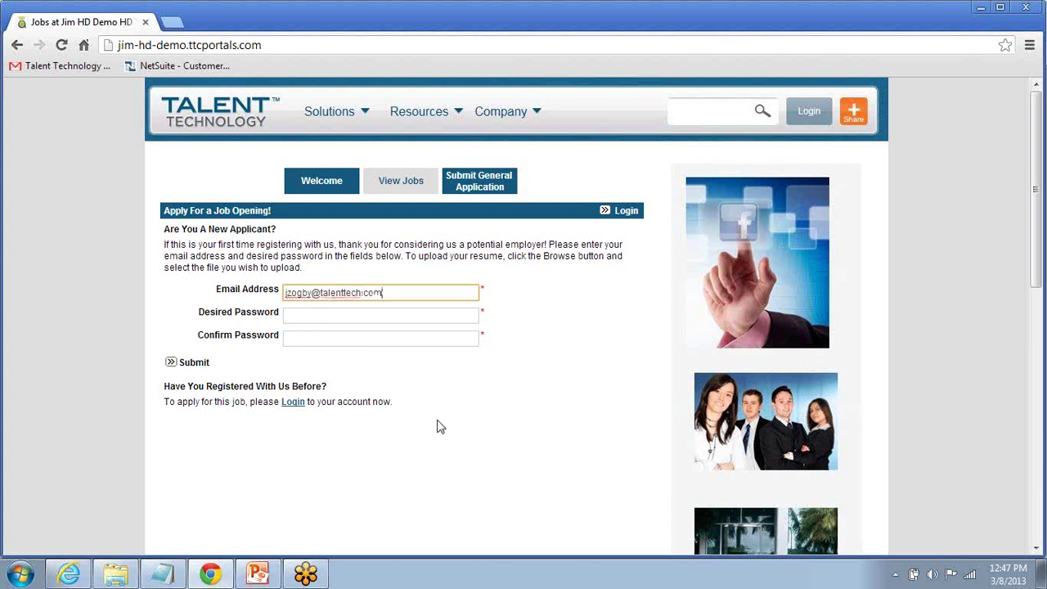
pyautogui.press('Tab')
pyautogui.write('****')
pyautogui.press('Tab')
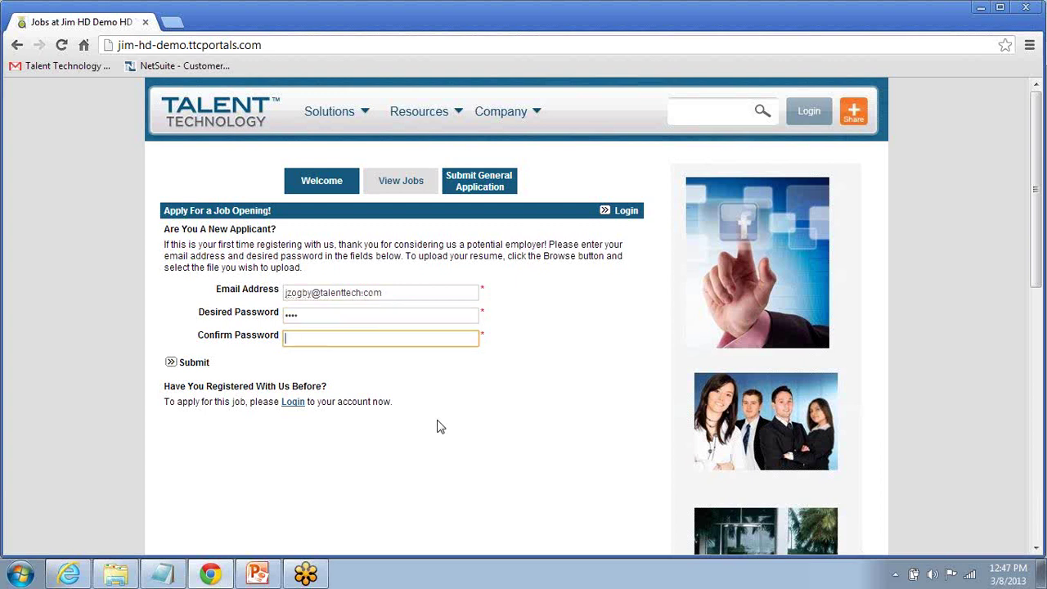
pyautogui.write('****')
pyautogui.click(200, 368)
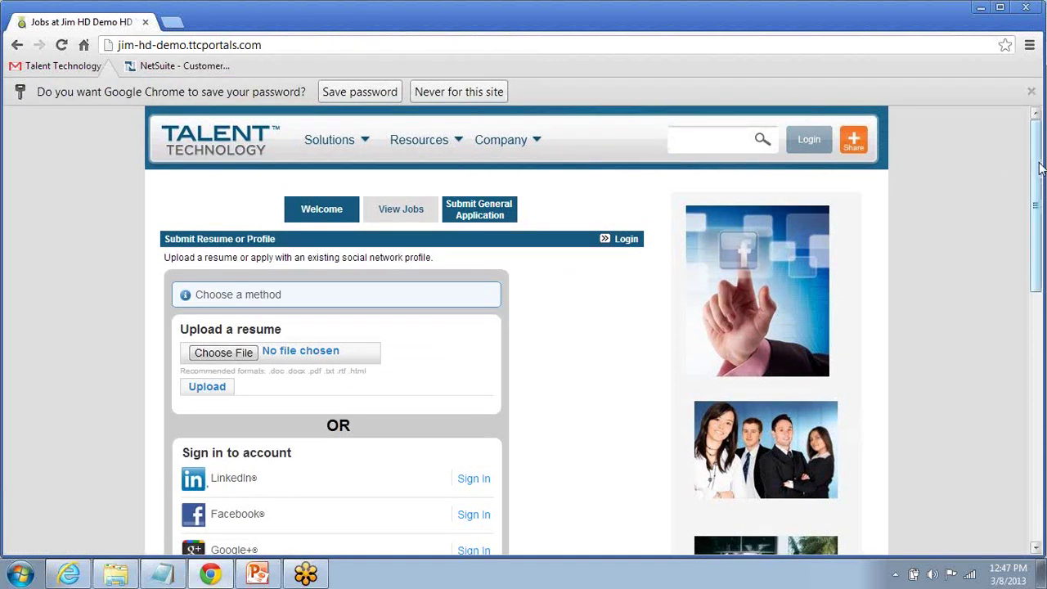
# Step: Decline Chrome's offer to save the password for this site
pyautogui.moveTo(1040, 162); pyautogui.dragTo(1038, 215)
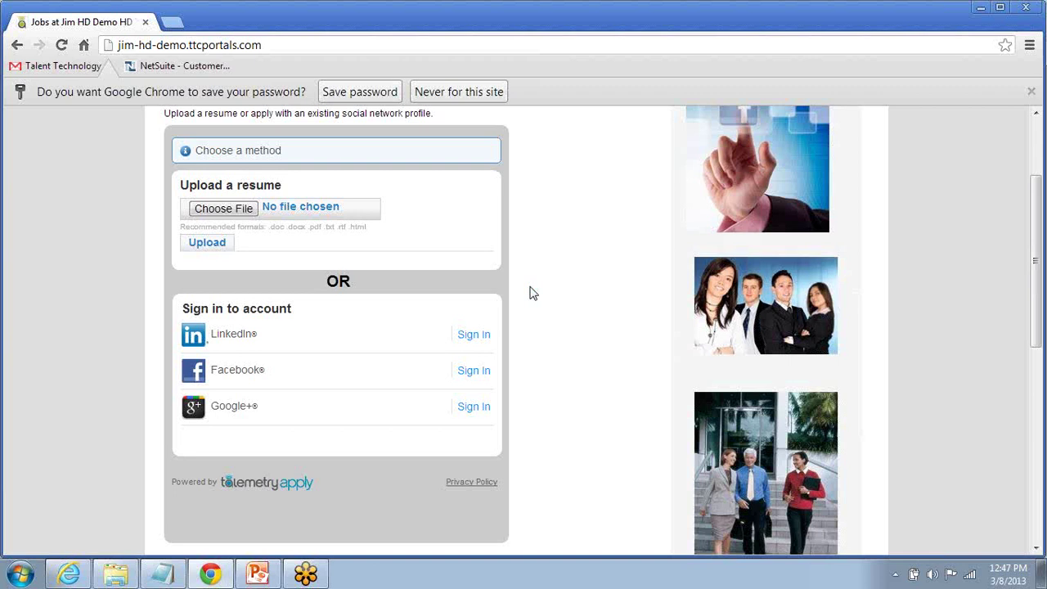
pyautogui.click(489, 95)
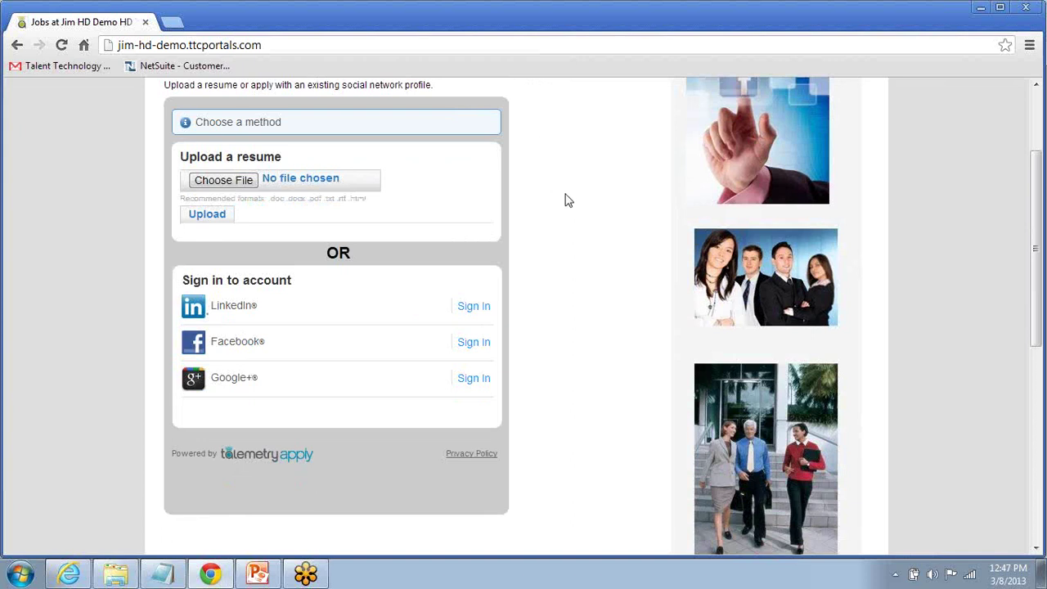
pyautogui.scroll(1, 558, 193)
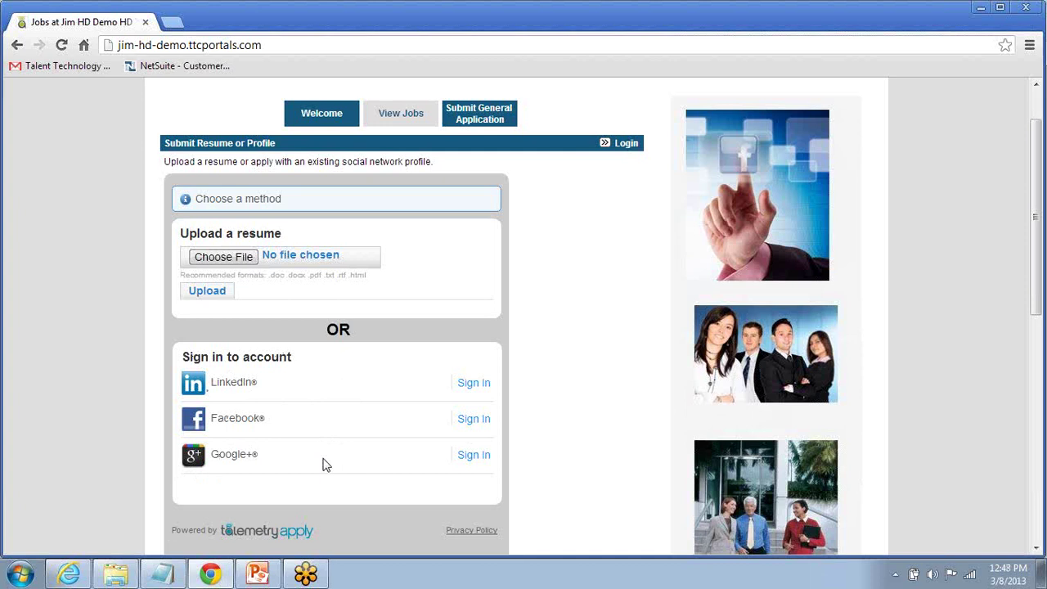
# Step: Upload resume S_Hutchence_II from Documents > Demo-Training Material > Test Resumes > HD Resumes
pyautogui.click(217, 260)
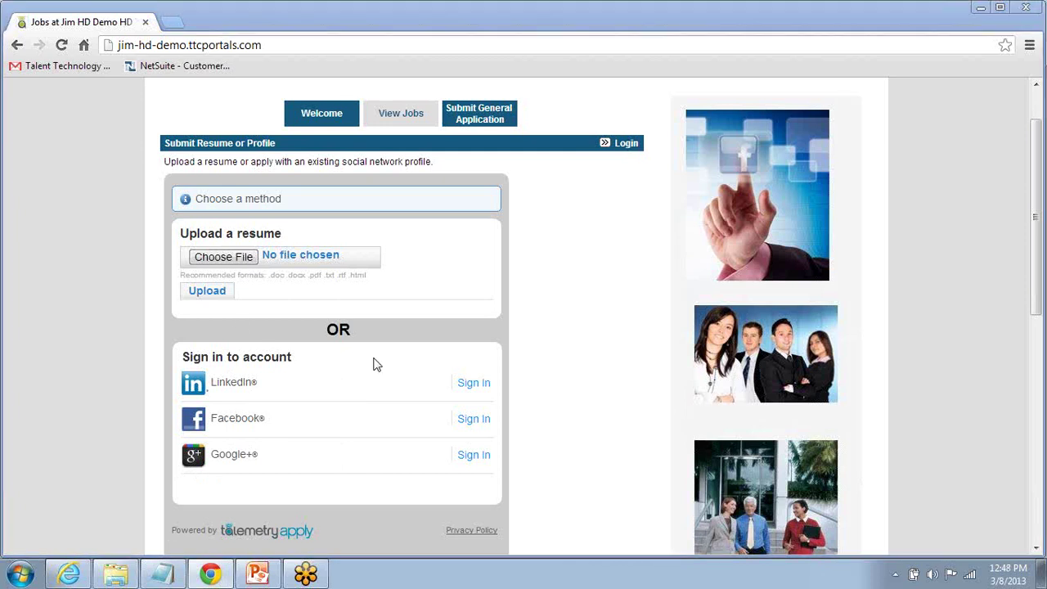
pyautogui.click(25, 203)
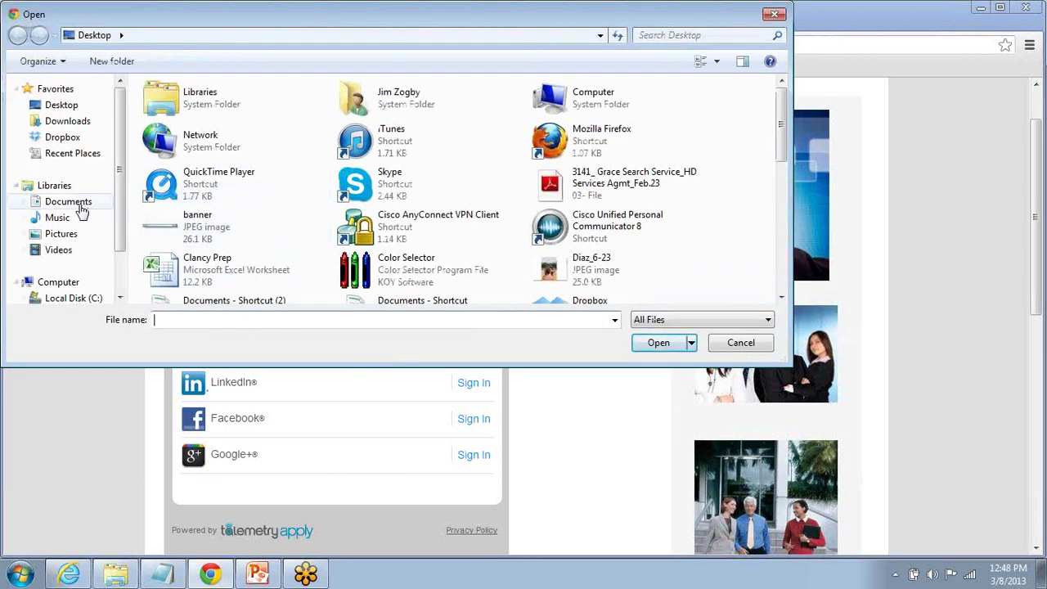
pyautogui.doubleClick(203, 213)
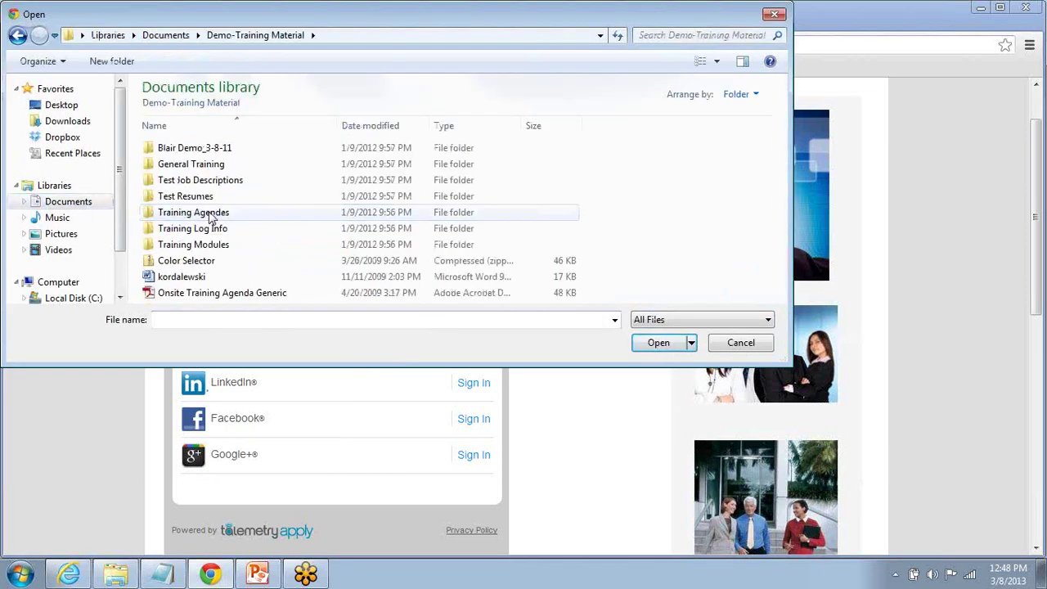
pyautogui.doubleClick(203, 198)
pyautogui.scroll(-1, 199, 199)
pyautogui.scroll(1, 199, 198)
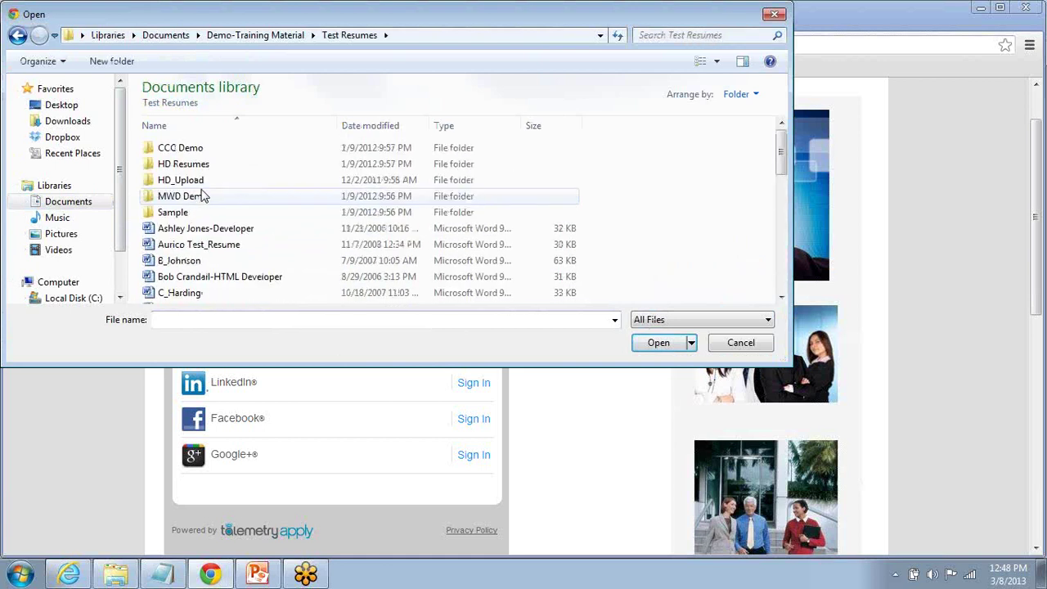
pyautogui.doubleClick(185, 166)
pyautogui.scroll(-3, 252, 201)
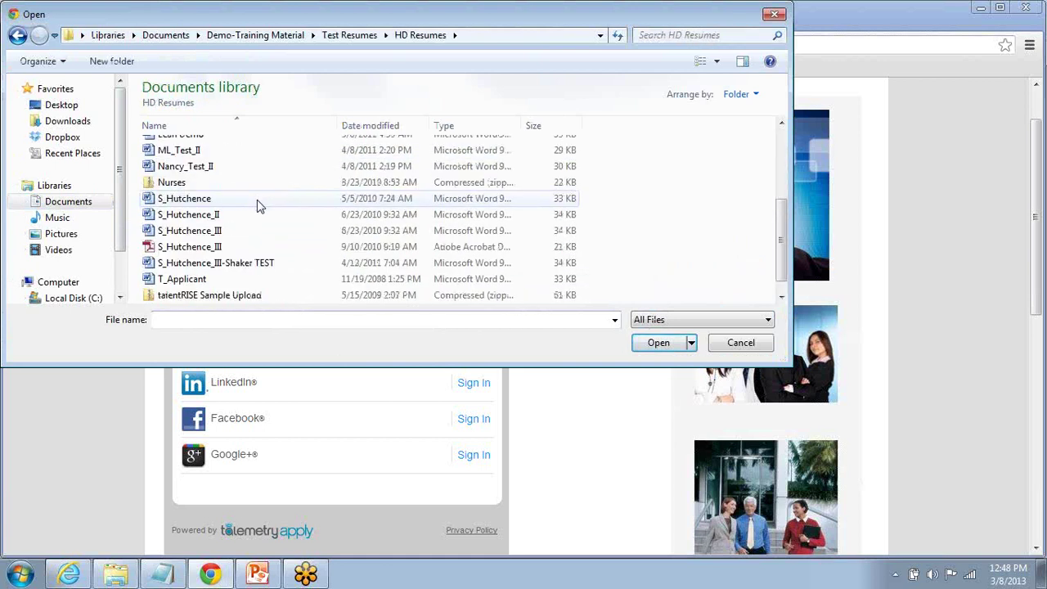
pyautogui.doubleClick(207, 232)
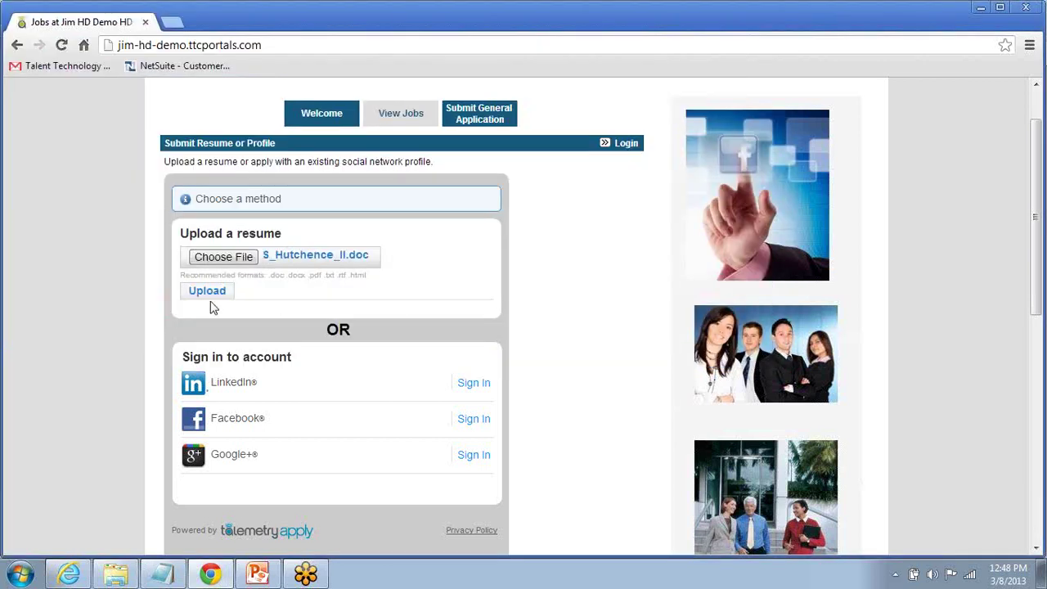
pyautogui.click(215, 291)
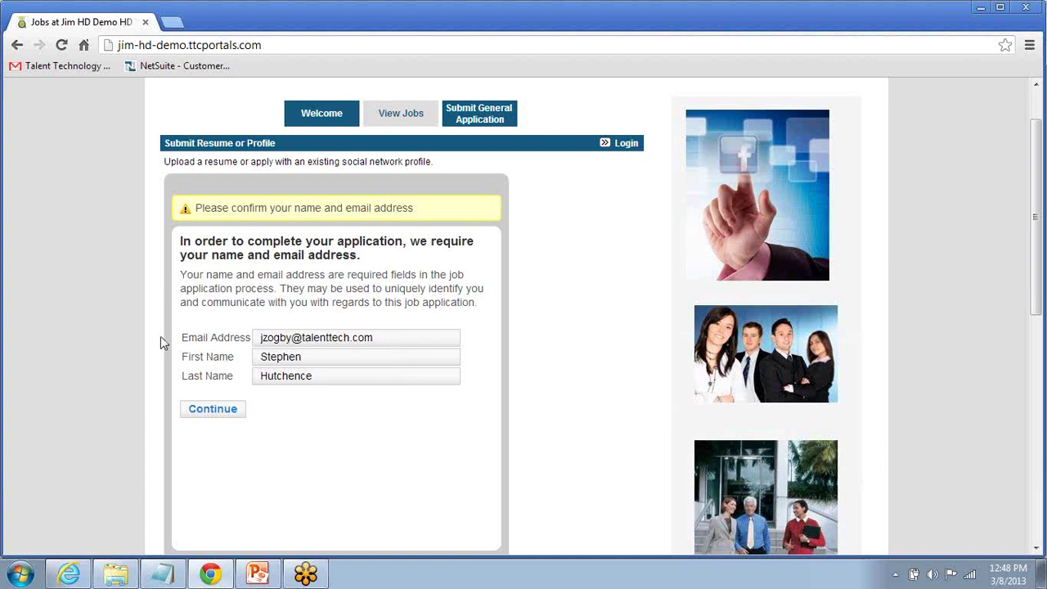
# Step: Confirm the name and email, then enter the applicant's cell phone number
pyautogui.click(214, 409)
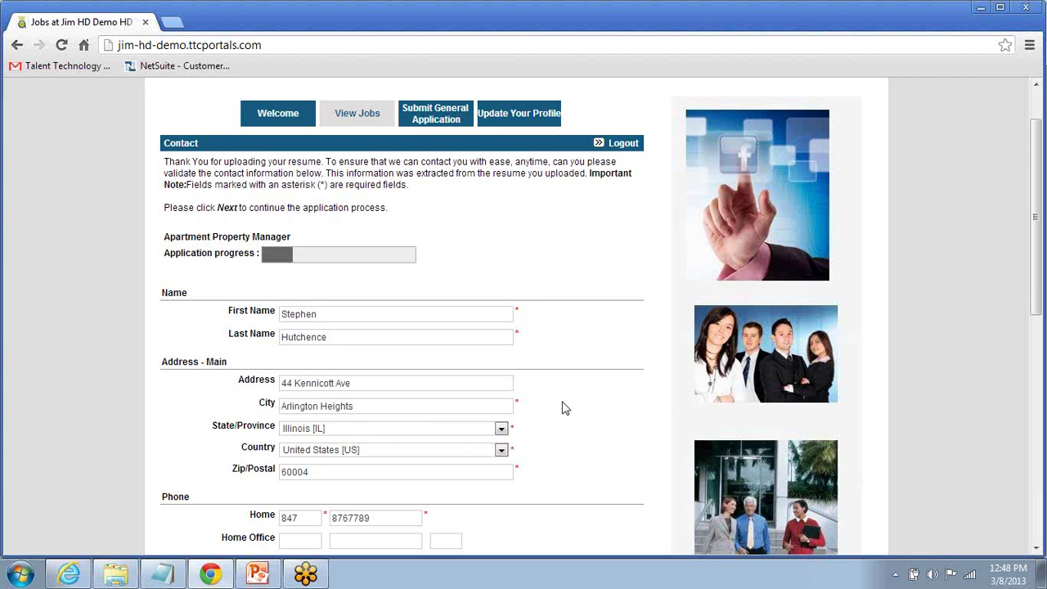
pyautogui.scroll(1, 563, 407)
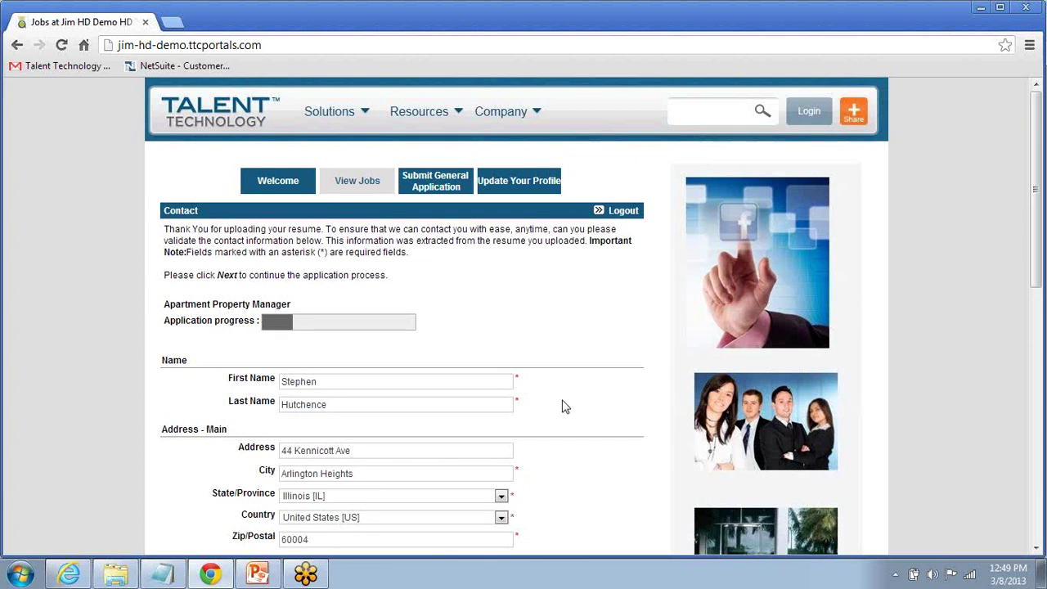
pyautogui.scroll(-1, 563, 407)
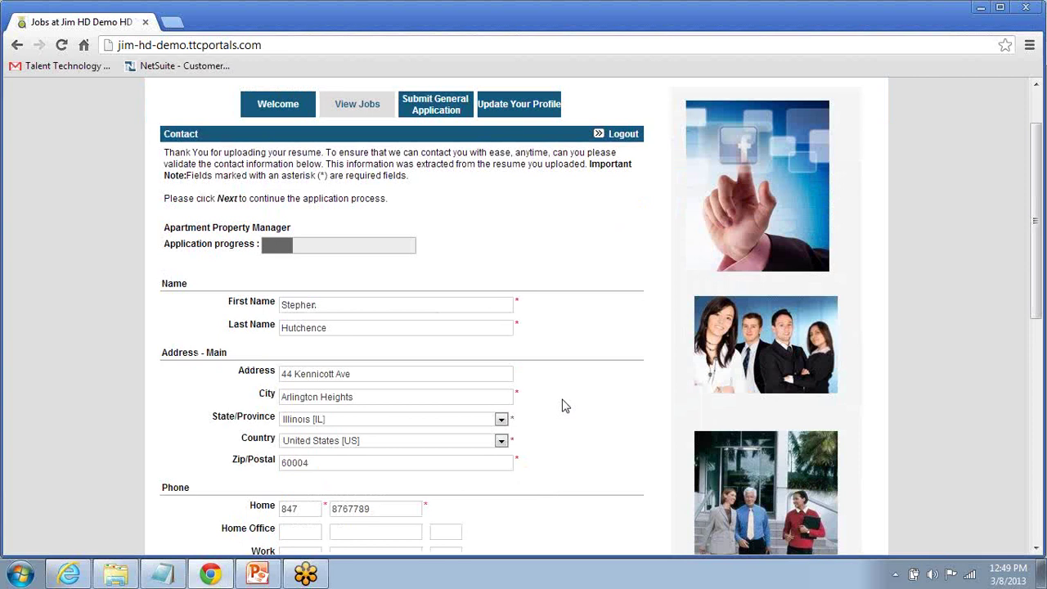
pyautogui.scroll(-2, 563, 406)
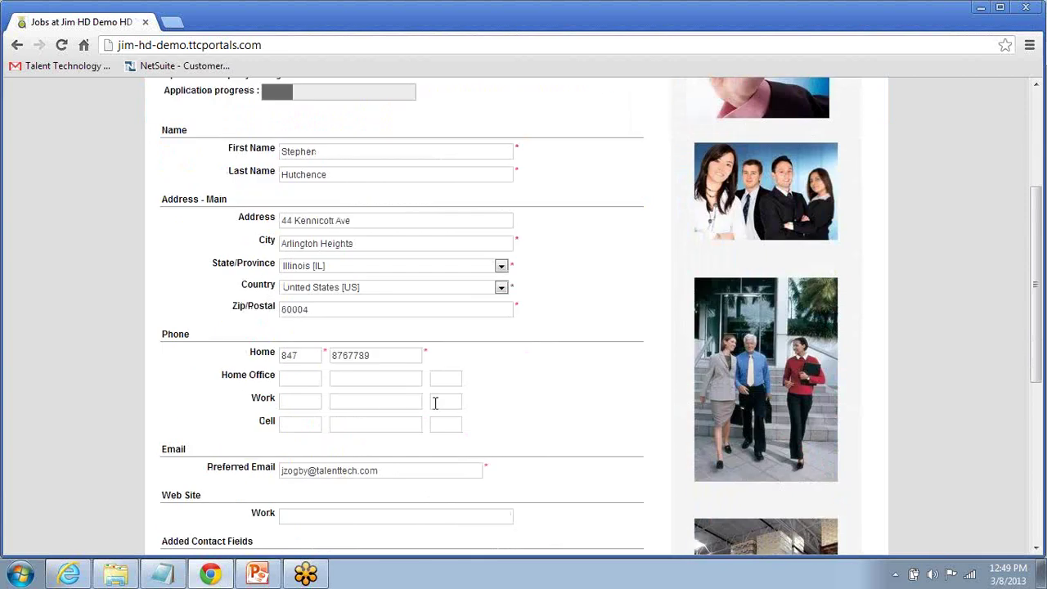
pyautogui.click(351, 358)
pyautogui.click(306, 424)
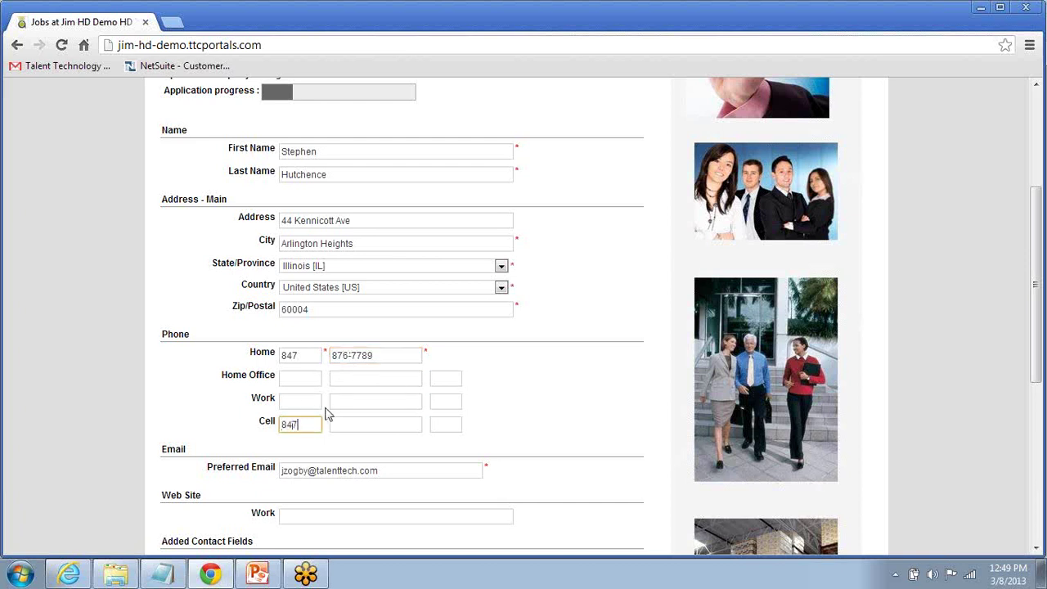
pyautogui.press('Tab')
pyautogui.click(549, 424)
# Step: Answer 'How did you hear about us?' with Corporate Website and prior employment with Yes
pyautogui.doubleClick(516, 175)
pyautogui.click(563, 230)
pyautogui.scroll(3, 563, 229)
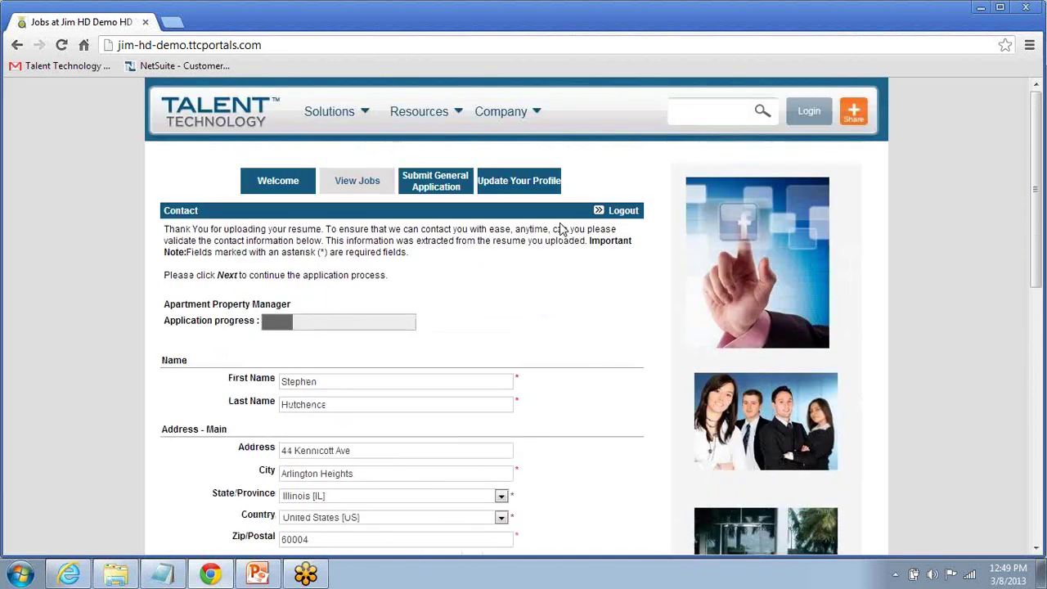
pyautogui.moveTo(421, 256); pyautogui.dragTo(162, 231)
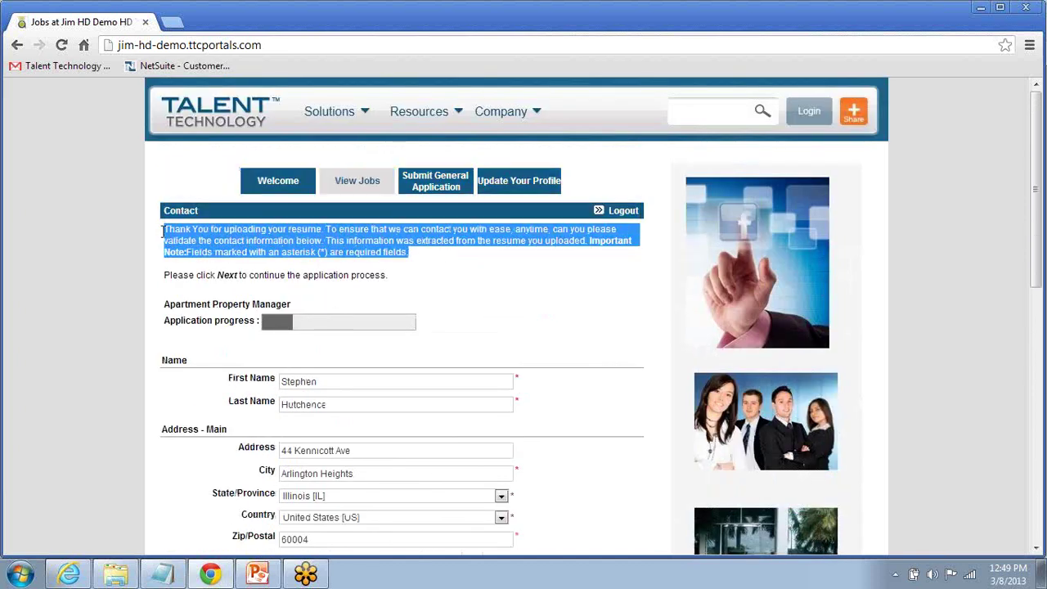
pyautogui.click(549, 302)
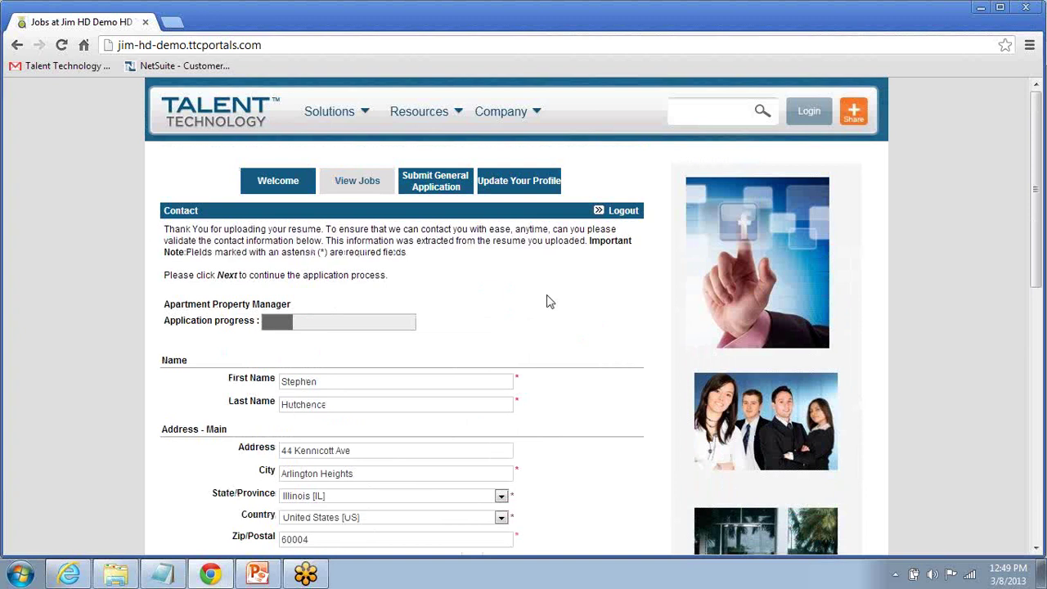
pyautogui.scroll(-5, 561, 301)
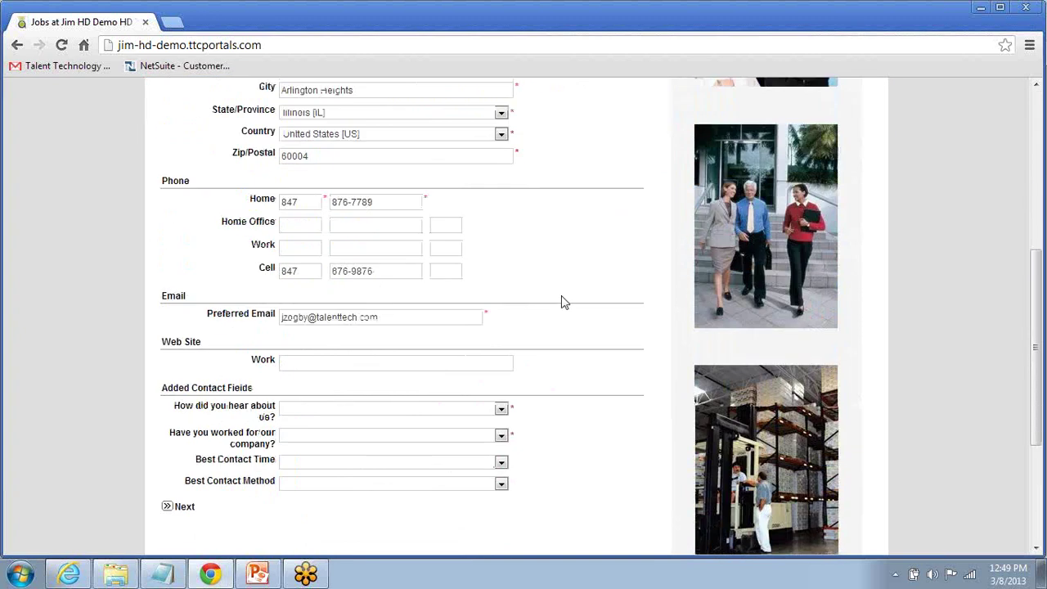
pyautogui.click(500, 337)
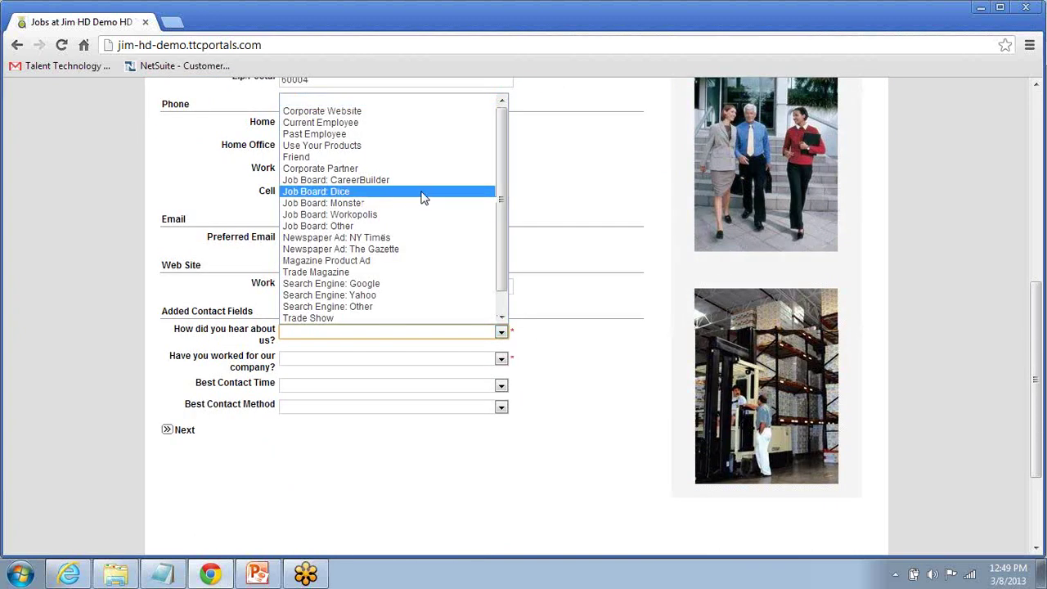
pyautogui.click(399, 122)
pyautogui.click(436, 358)
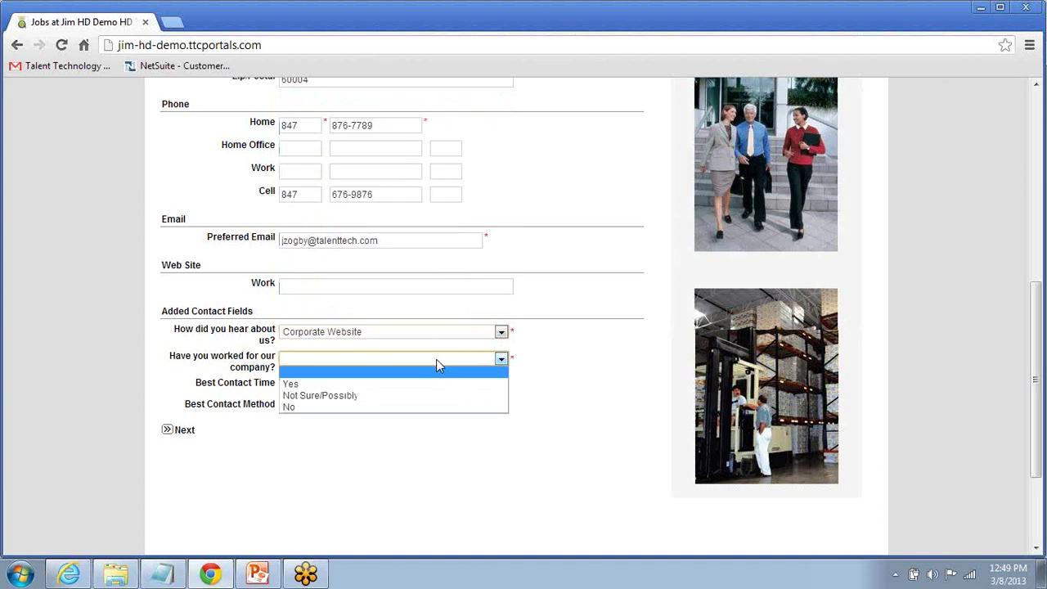
pyautogui.press('Return')
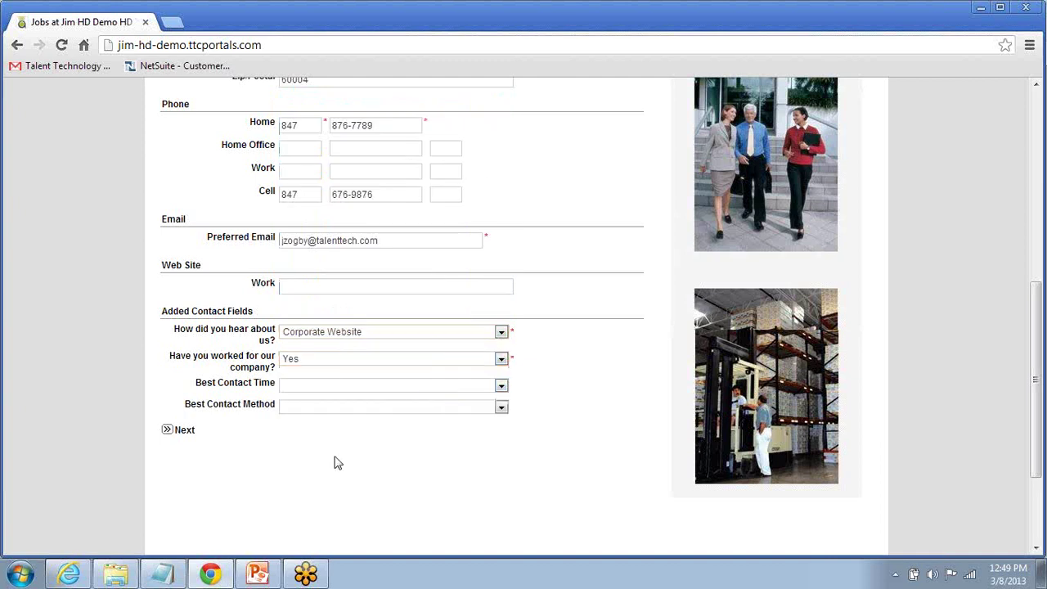
pyautogui.moveTo(175, 330); pyautogui.dragTo(278, 342)
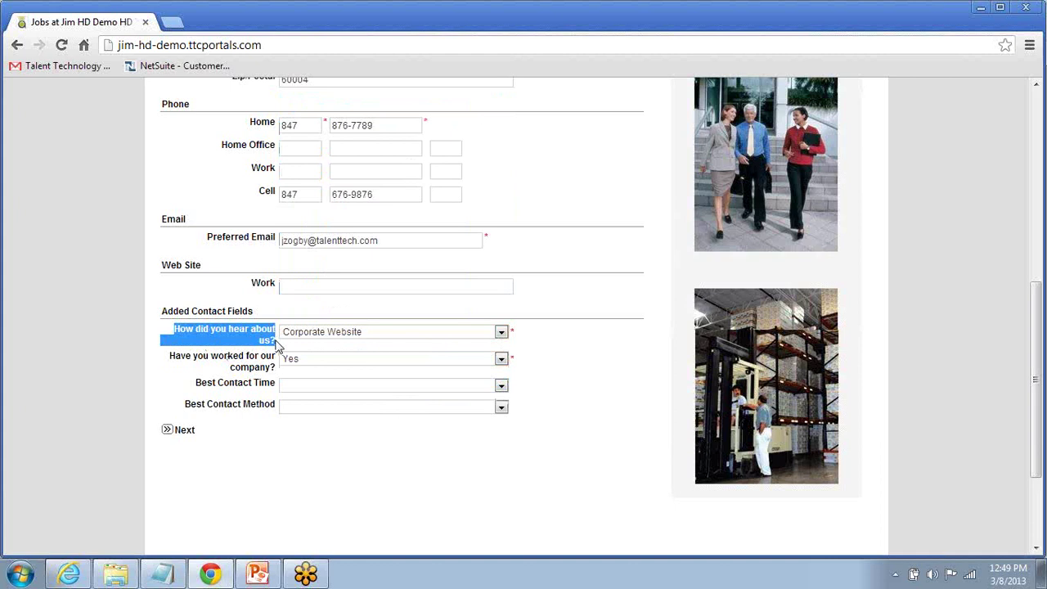
pyautogui.click(363, 474)
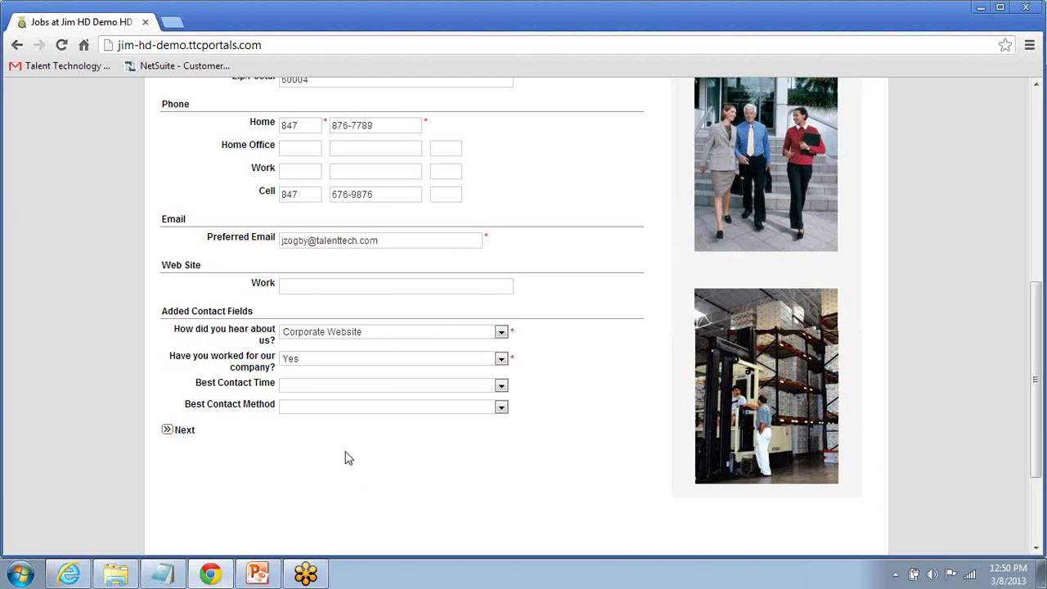
pyautogui.click(176, 431)
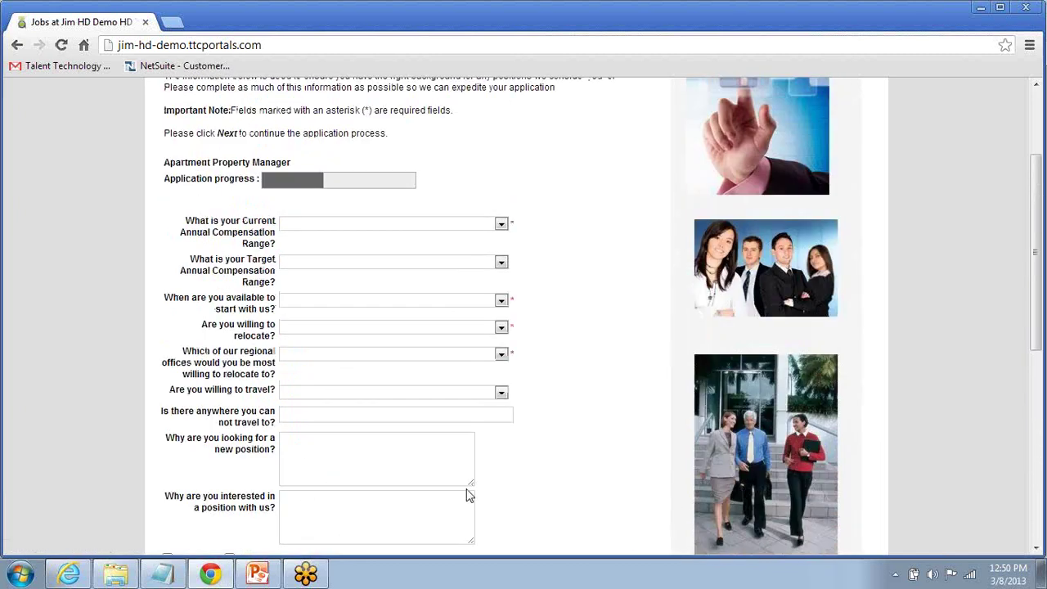
# Step: Set current compensation to $75k to $100k and availability to In About 2 Weeks
pyautogui.scroll(1, 631, 407)
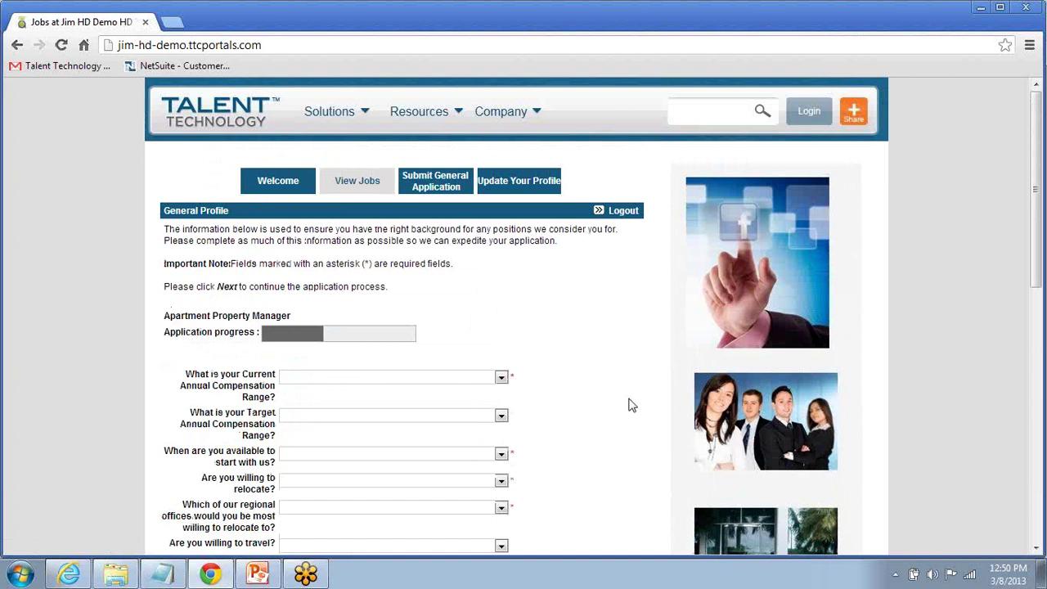
pyautogui.scroll(-1, 631, 405)
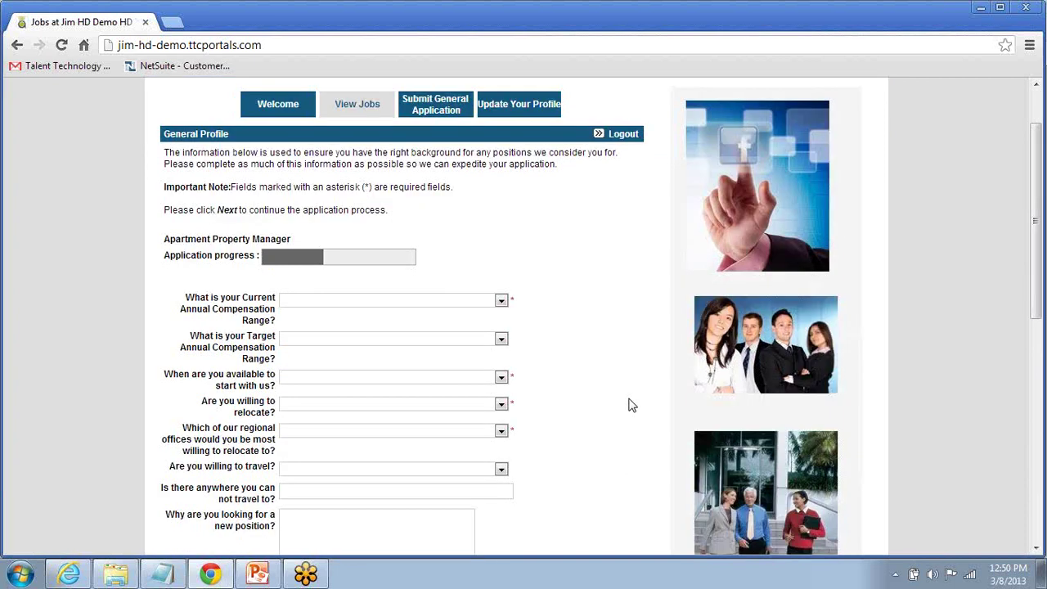
pyautogui.moveTo(231, 134); pyautogui.dragTo(179, 147)
pyautogui.click(583, 288)
pyautogui.scroll(-1, 583, 288)
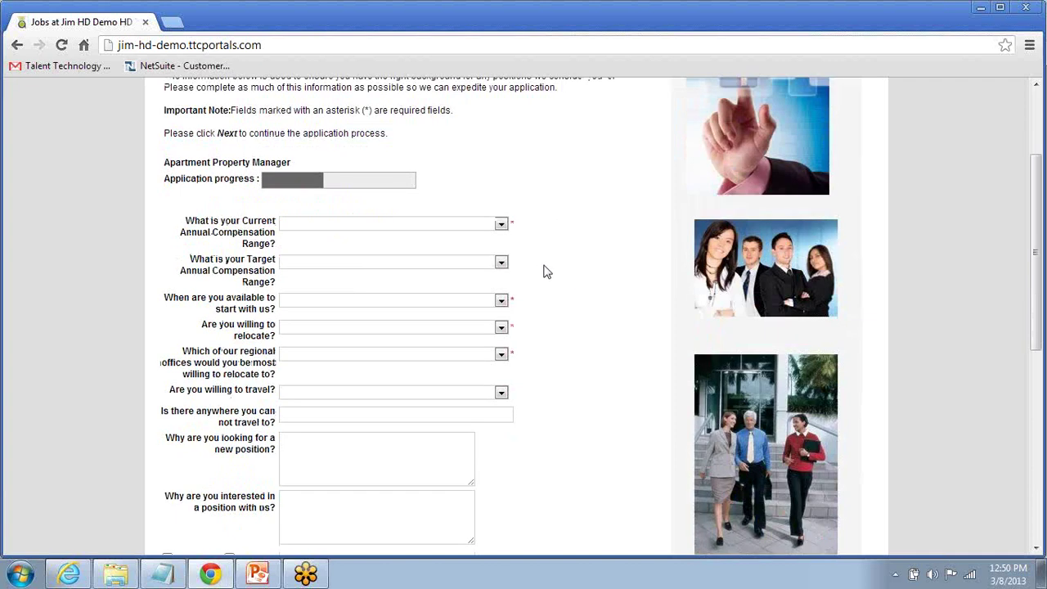
pyautogui.click(501, 225)
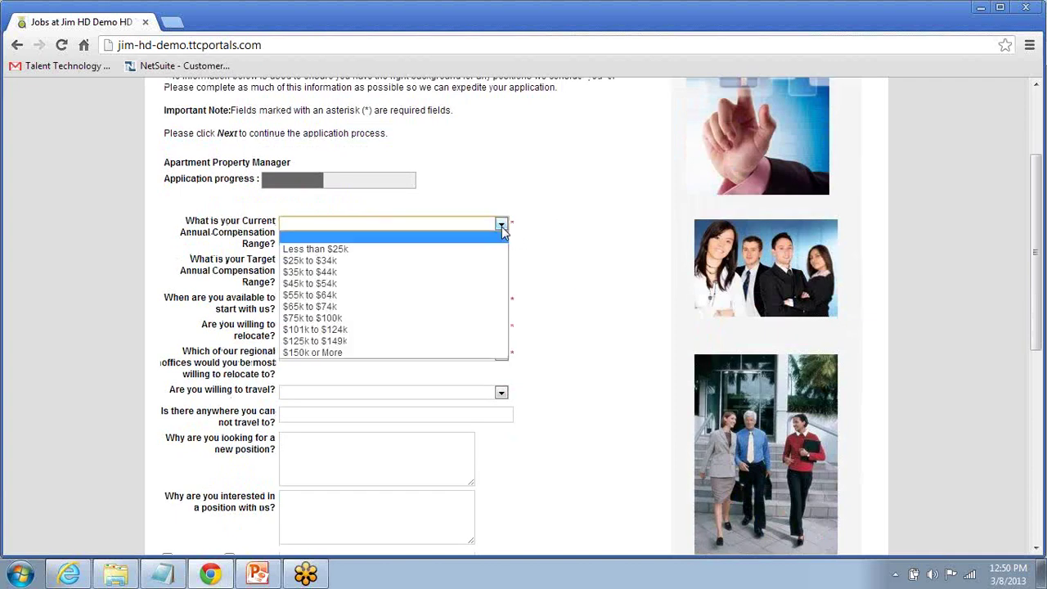
pyautogui.click(494, 319)
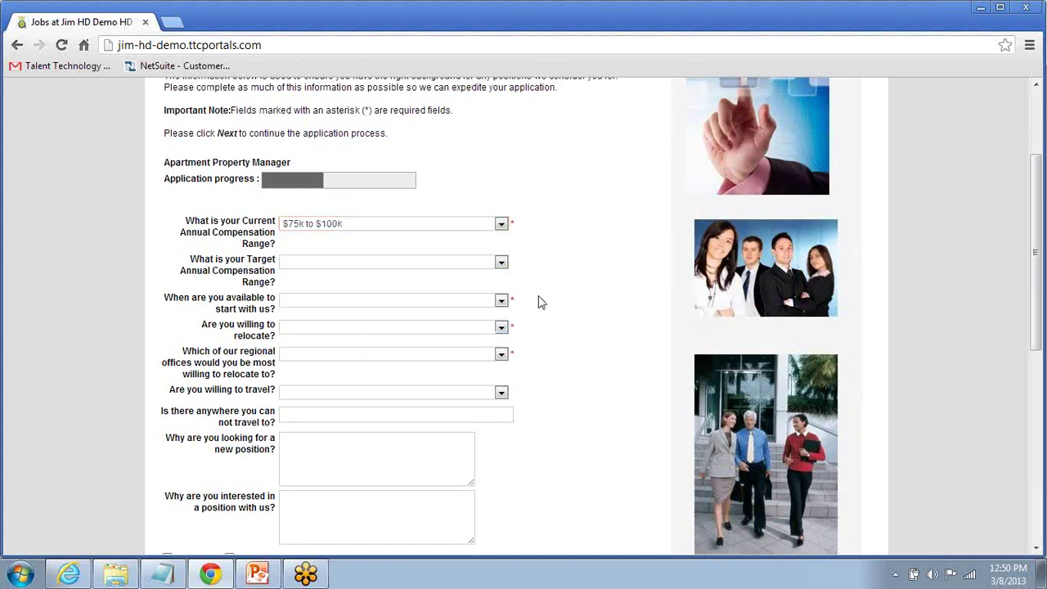
pyautogui.click(501, 302)
pyautogui.click(492, 338)
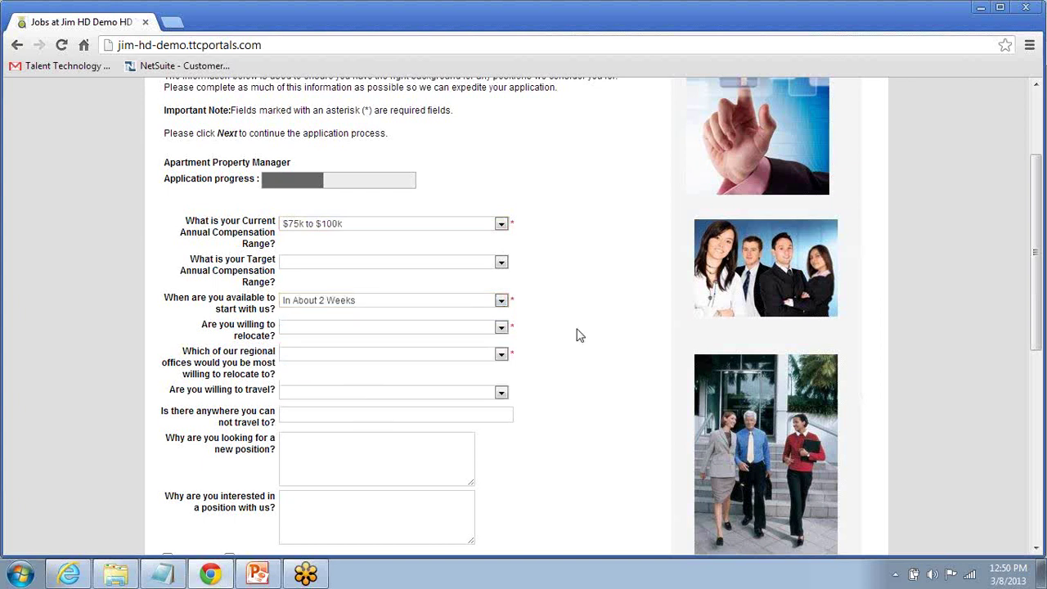
# Step: Answer Yes to relocating, choose USA - East Coast as preferred office, and continue
pyautogui.click(501, 328)
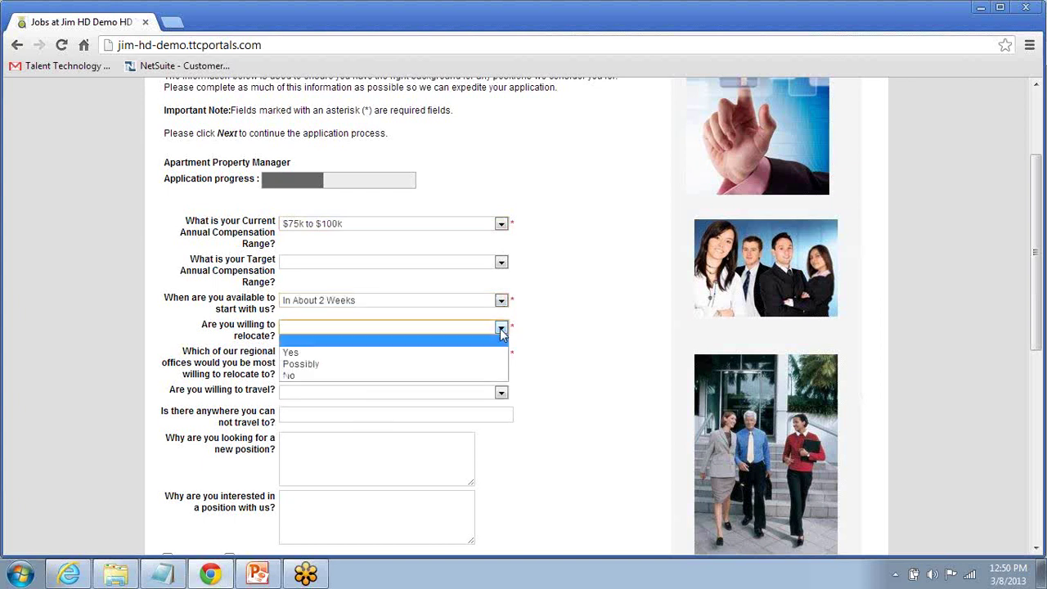
pyautogui.click(496, 350)
pyautogui.click(500, 355)
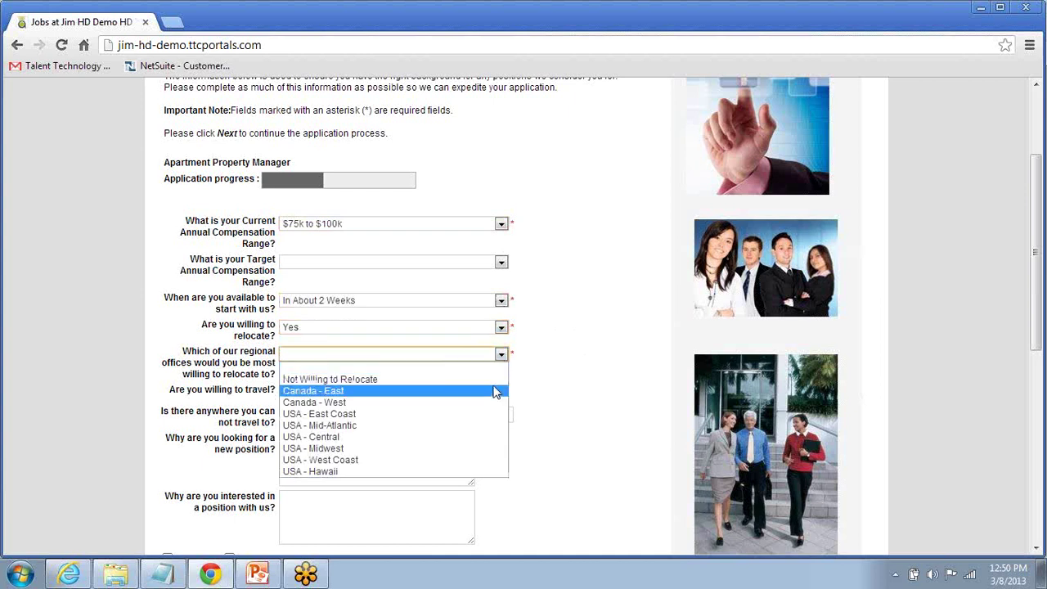
pyautogui.click(488, 415)
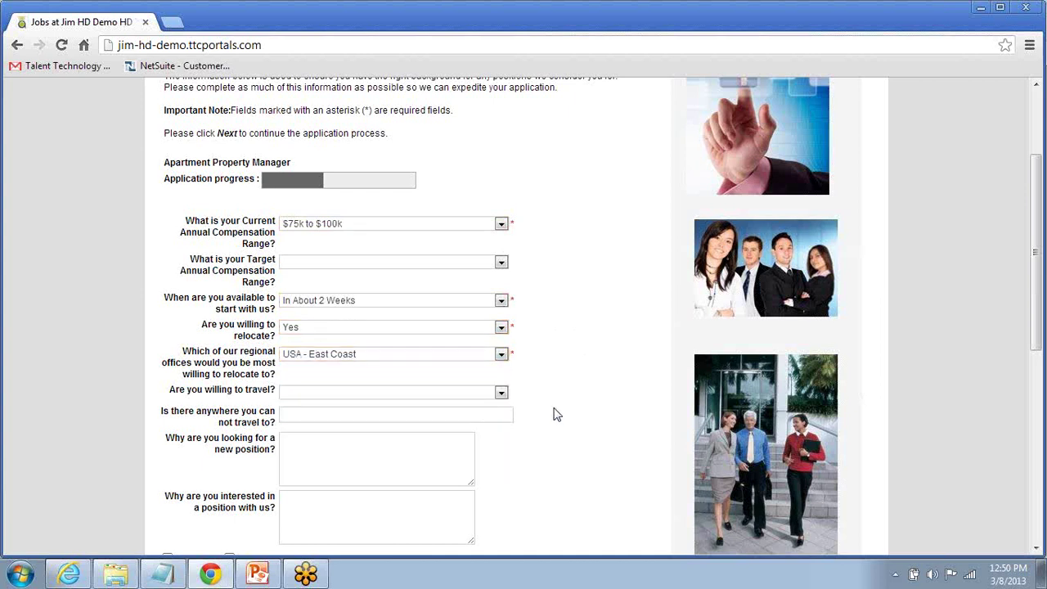
pyautogui.scroll(-1, 553, 406)
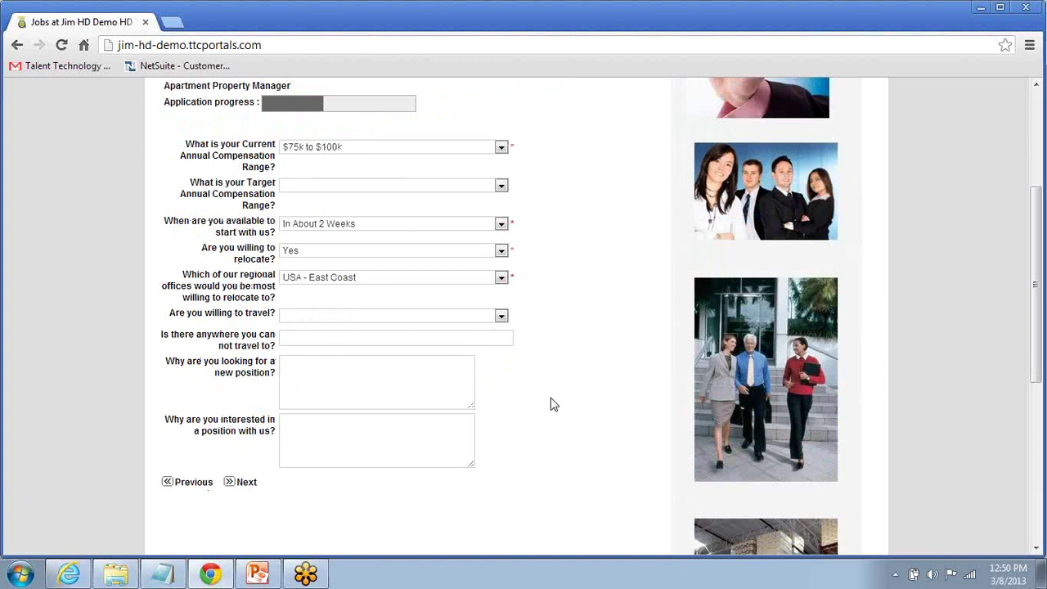
pyautogui.click(247, 484)
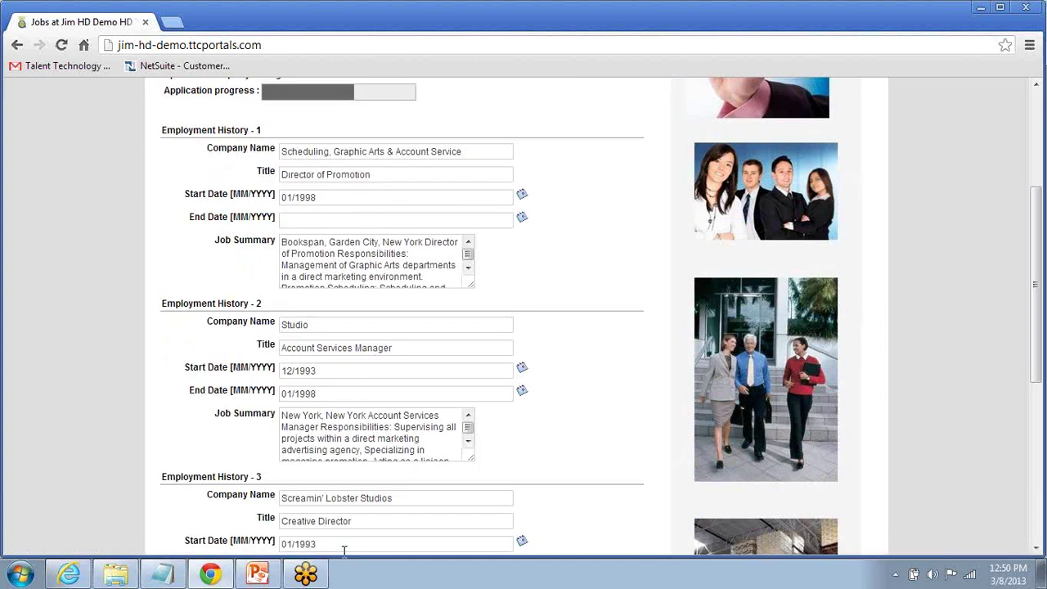
# Step: Review Employment History entries 1 to 3 and move on to the next step
pyautogui.scroll(3, 350, 524)
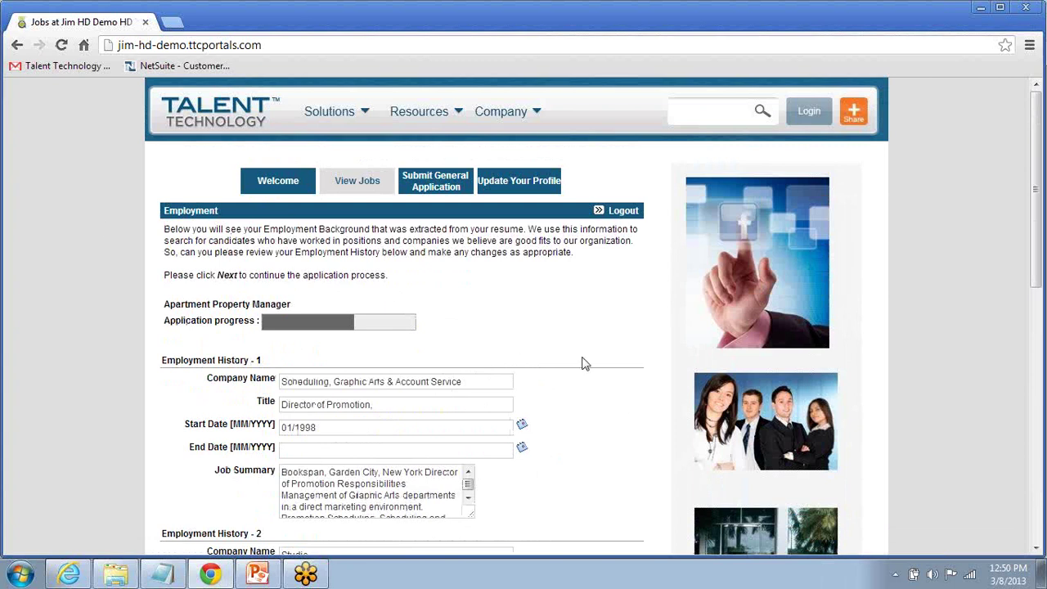
pyautogui.scroll(-2, 589, 357)
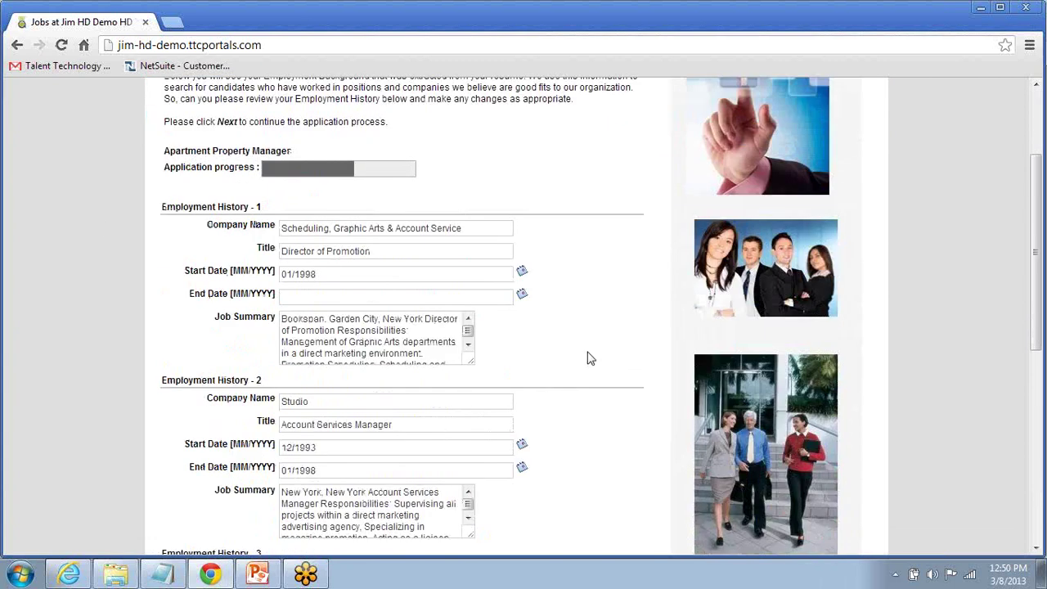
pyautogui.scroll(-1, 590, 357)
pyautogui.scroll(-1, 589, 358)
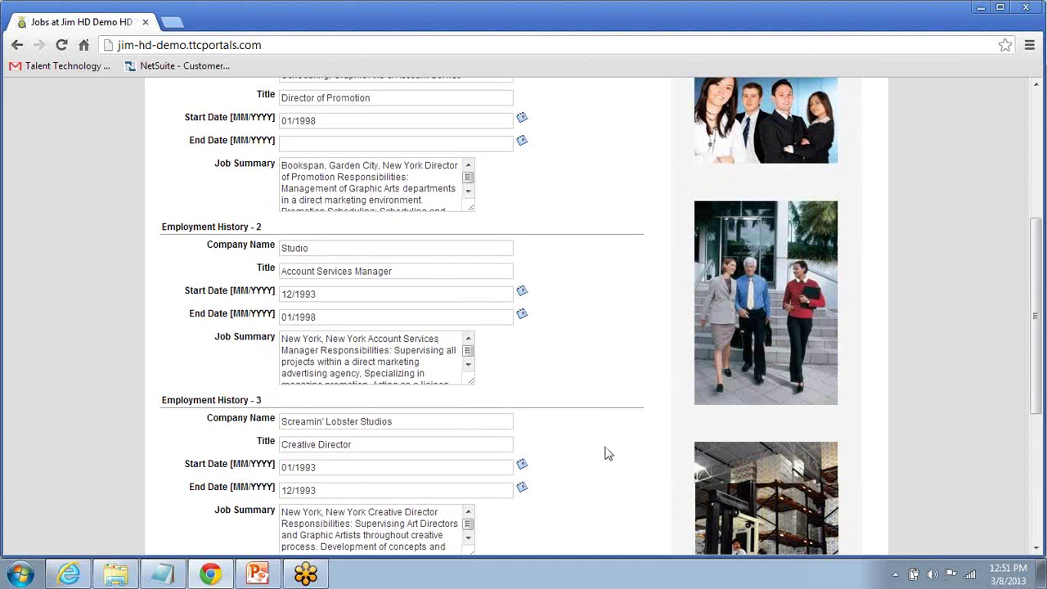
pyautogui.scroll(-3, 606, 450)
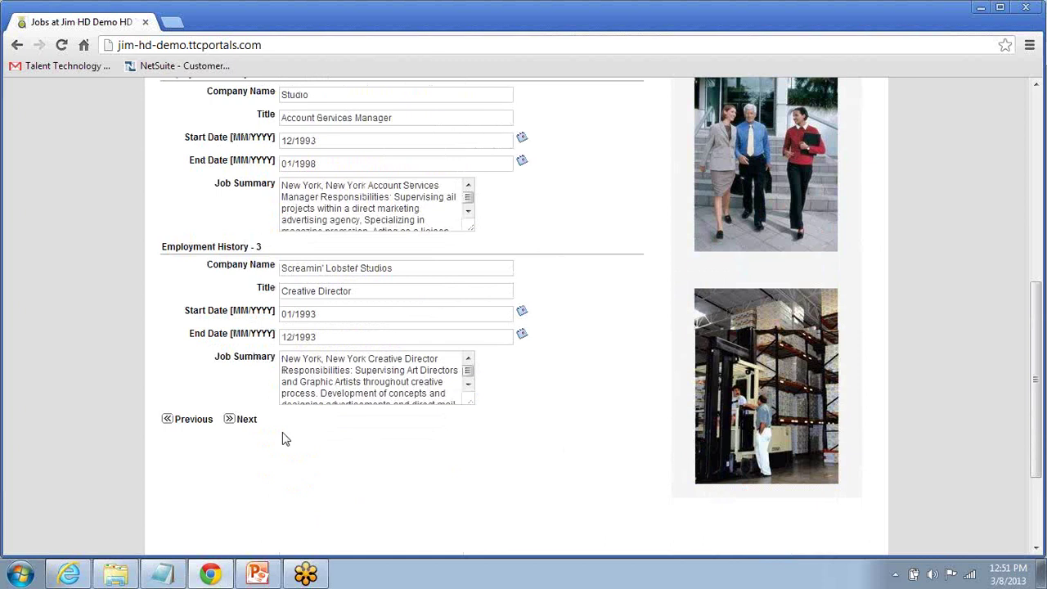
pyautogui.click(246, 420)
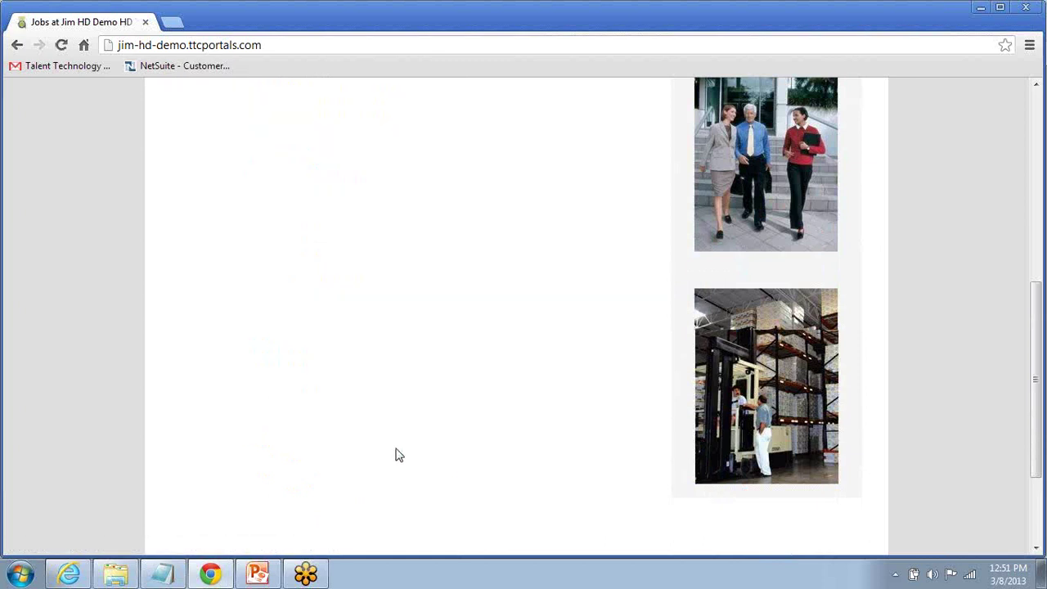
# Step: Scroll up to view the Experience questions on real estate and supervisory experience
pyautogui.scroll(1, 416, 455)
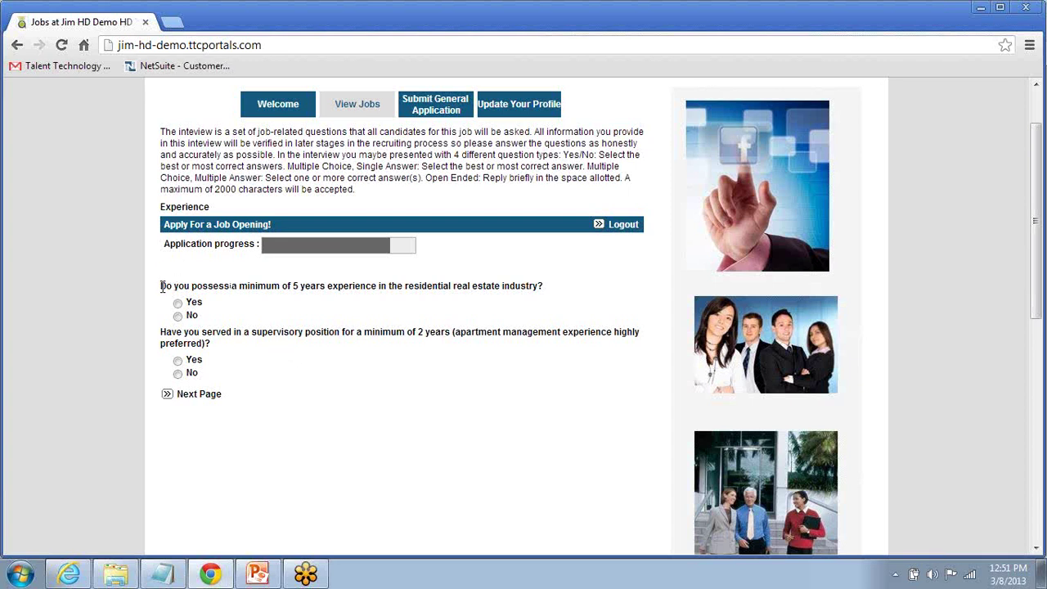
# Step: Answer No to five years' experience and Yes to supervisory experience, then continue
pyautogui.moveTo(162, 286); pyautogui.dragTo(580, 296)
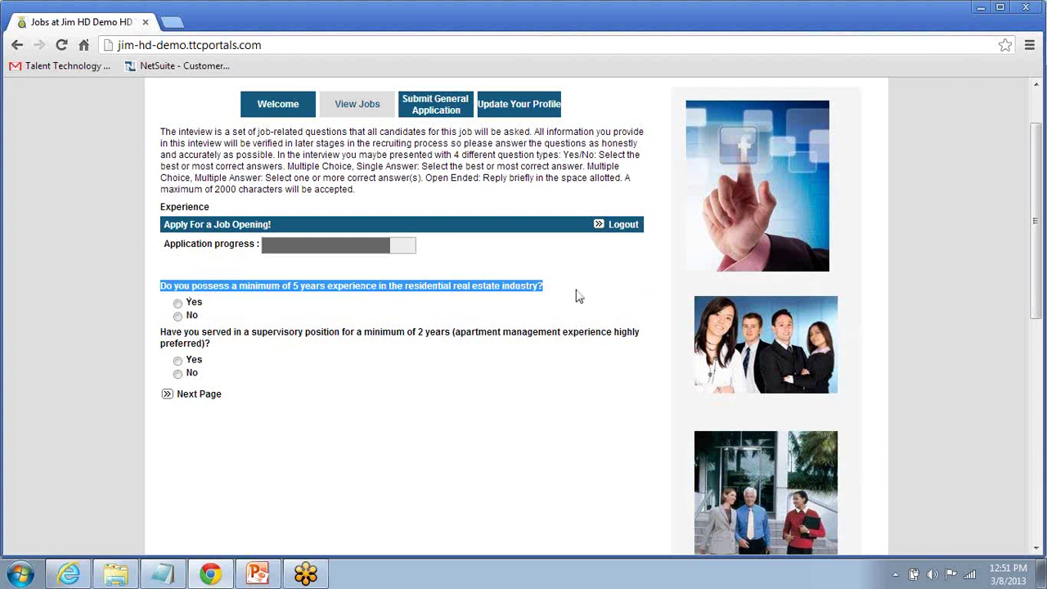
pyautogui.click(462, 407)
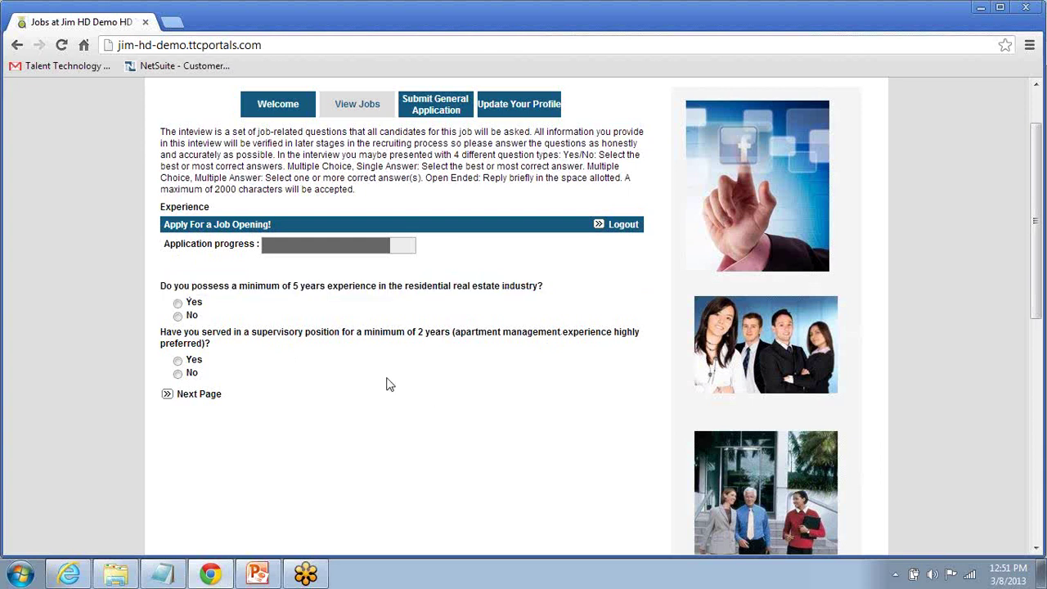
pyautogui.click(179, 317)
pyautogui.click(178, 360)
pyautogui.click(198, 395)
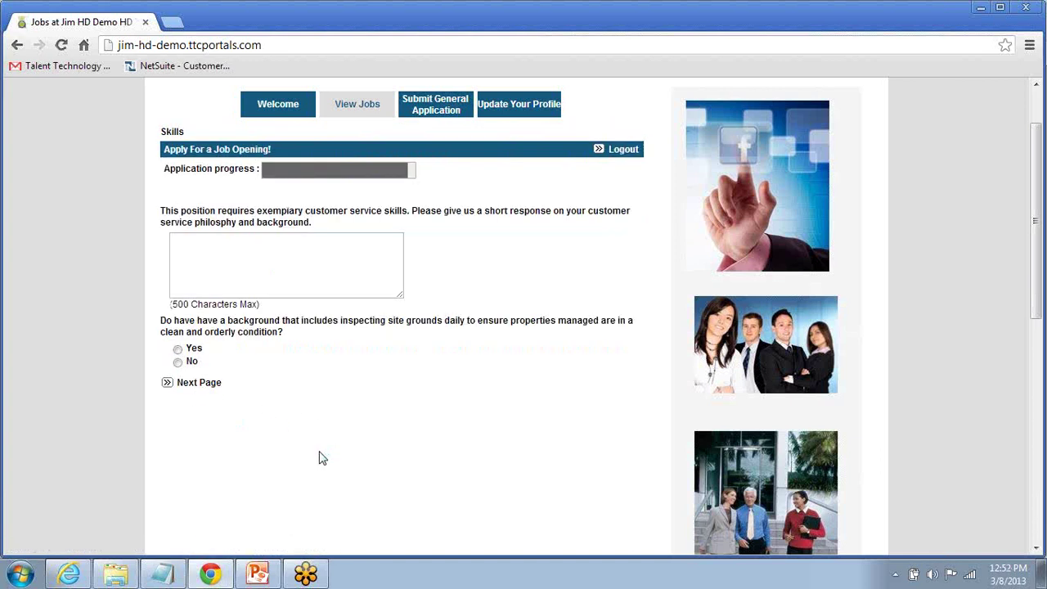
# Step: Answer the customer service question with 'Demo Today', Yes to site inspection, submit, and return to HireDesk
pyautogui.click(251, 262)
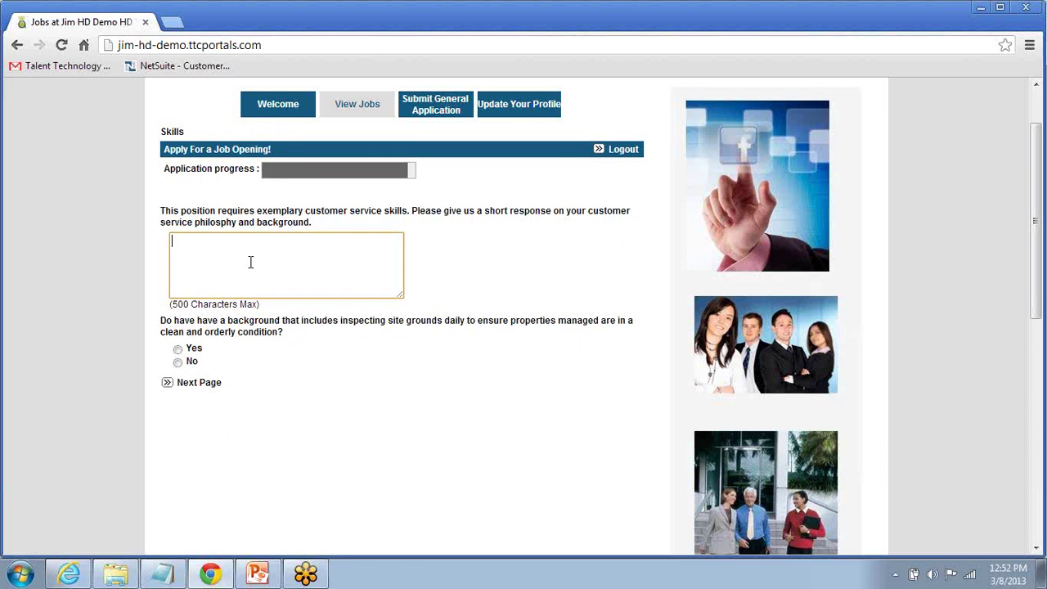
pyautogui.write('Demo Today')
pyautogui.click(178, 350)
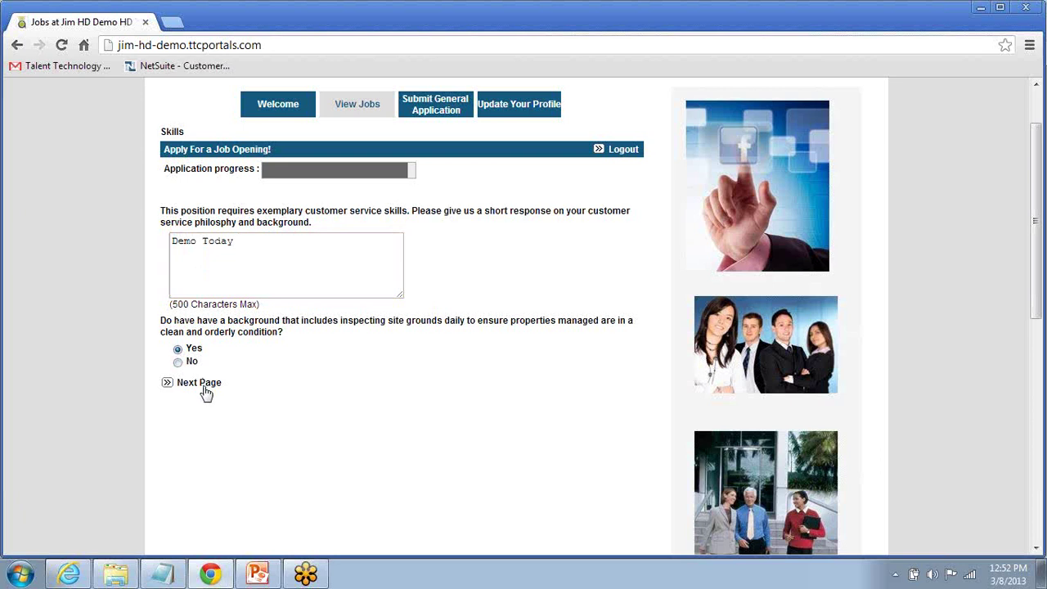
pyautogui.click(214, 389)
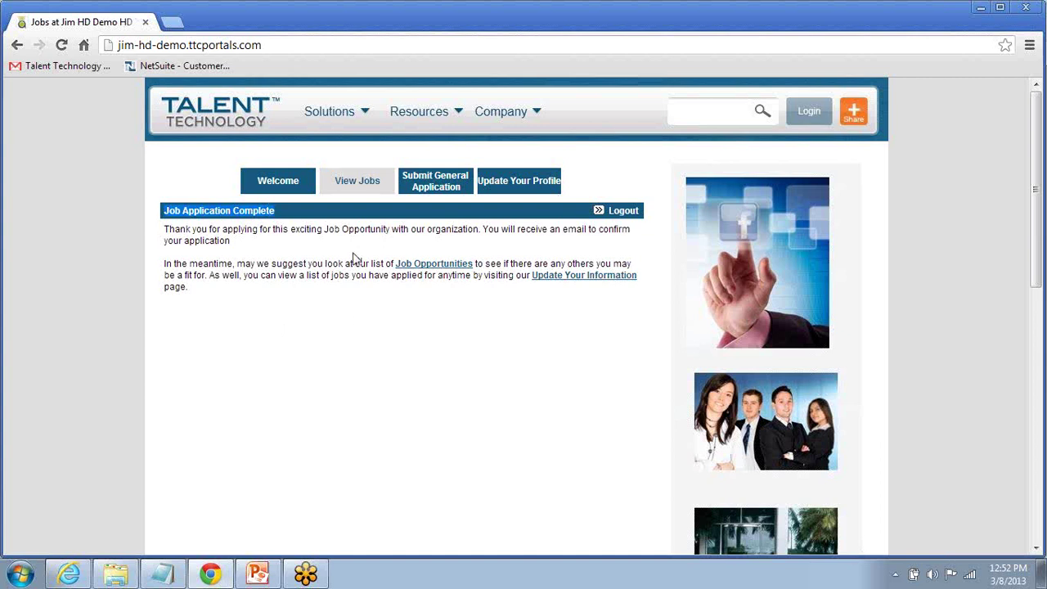
pyautogui.click(69, 572)
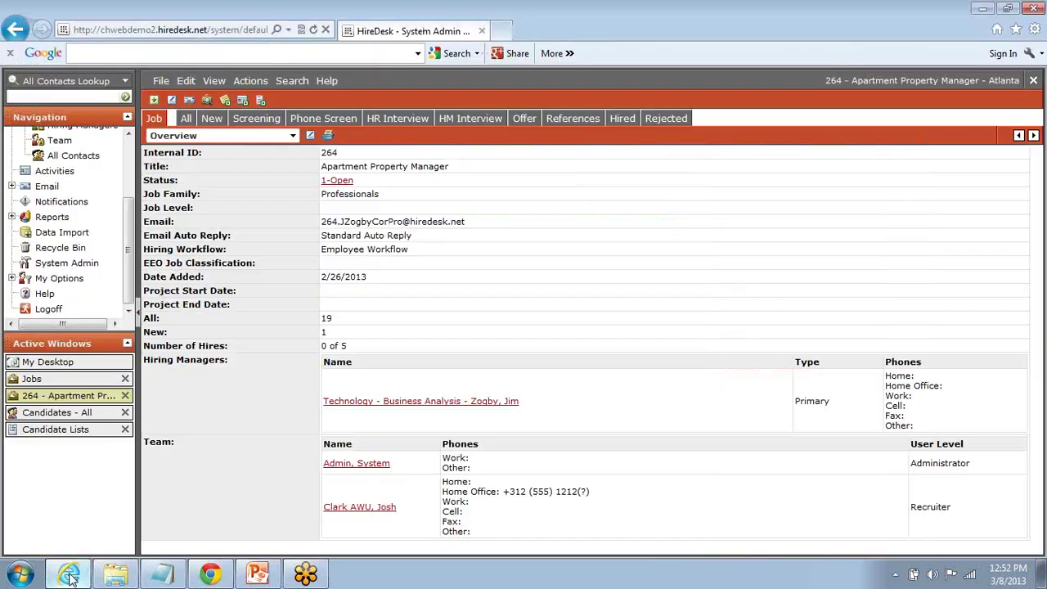
# Step: List all 20 candidates for job 264 and scroll the grid to check the new applicant
pyautogui.click(187, 120)
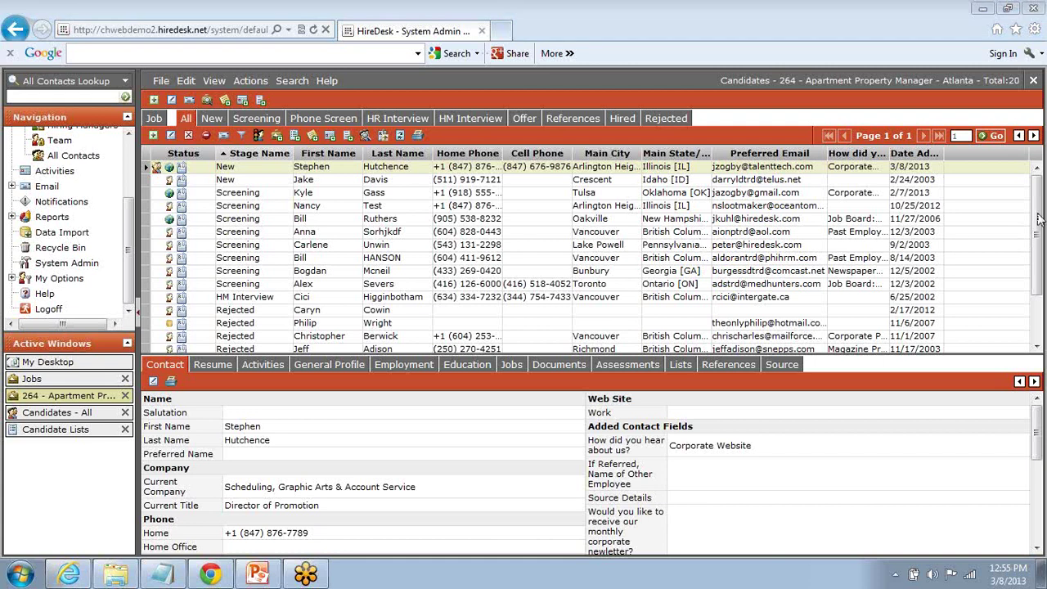
pyautogui.click(1043, 282)
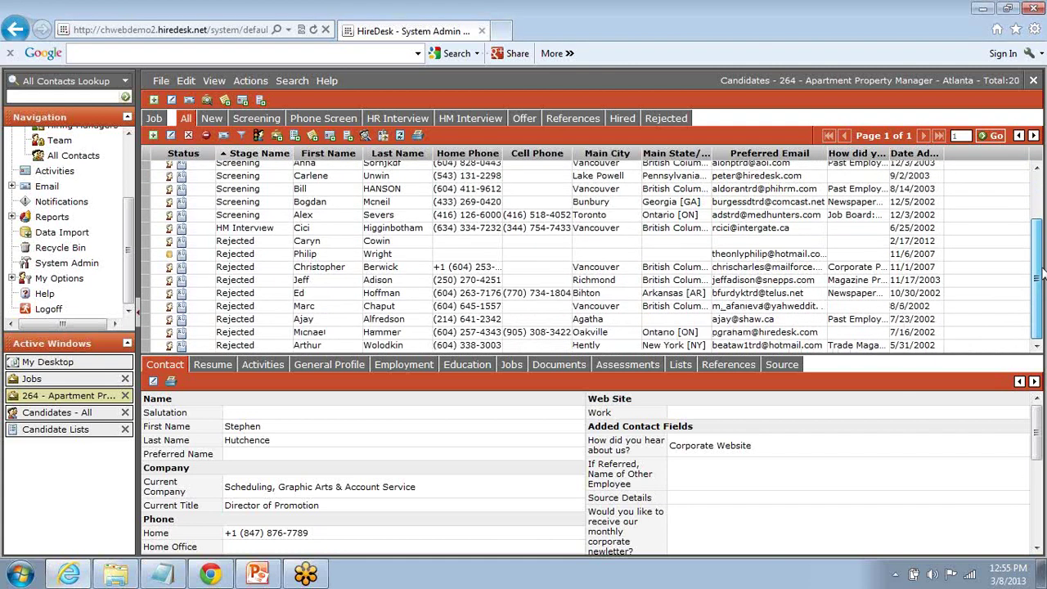
pyautogui.moveTo(1042, 271); pyautogui.dragTo(1043, 200)
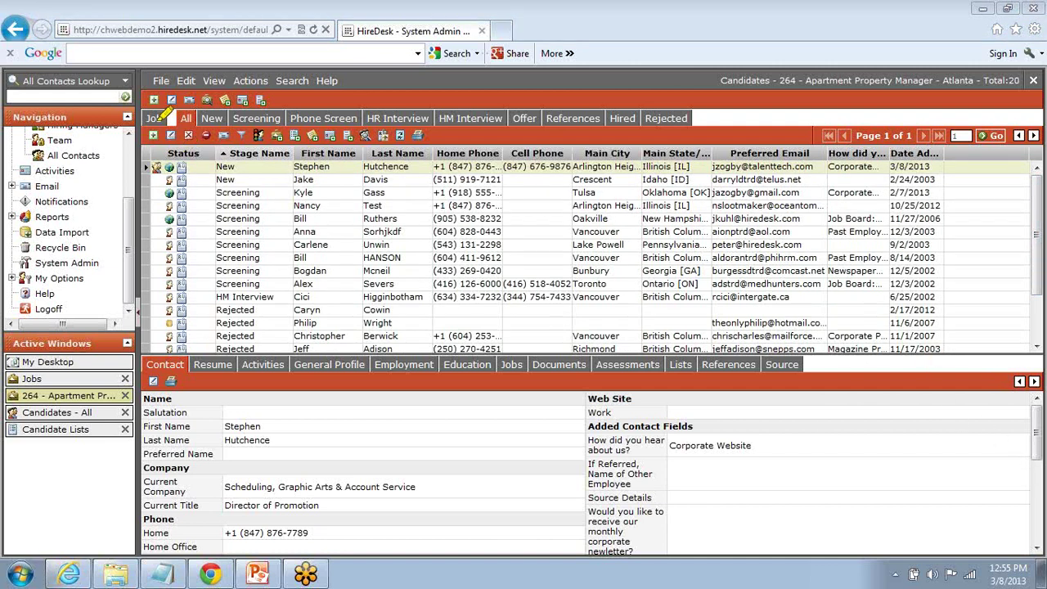
pyautogui.moveTo(146, 117); pyautogui.dragTo(687, 117)
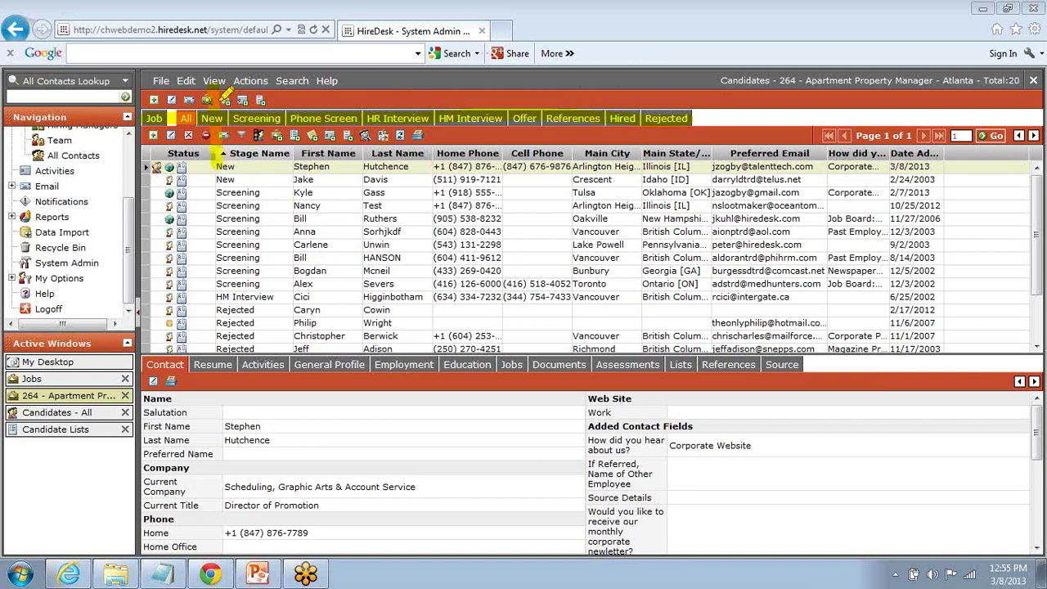
pyautogui.moveTo(217, 86)
pyautogui.mouseDown()
pyautogui.moveTo(373, 59)
pyautogui.moveTo(585, 78)
pyautogui.moveTo(660, 104)
pyautogui.moveTo(651, 80)
pyautogui.moveTo(637, 118)
pyautogui.mouseUp()
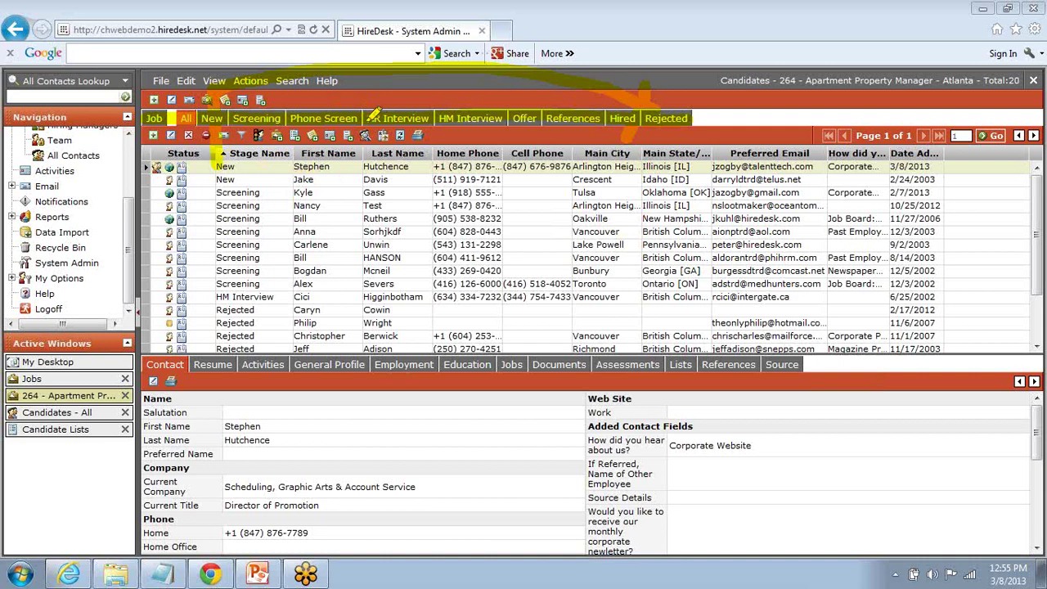
pyautogui.moveTo(563, 105)
pyautogui.mouseDown()
pyautogui.moveTo(658, 114)
pyautogui.moveTo(626, 75)
pyautogui.moveTo(712, 144)
pyautogui.moveTo(630, 121)
pyautogui.mouseUp()
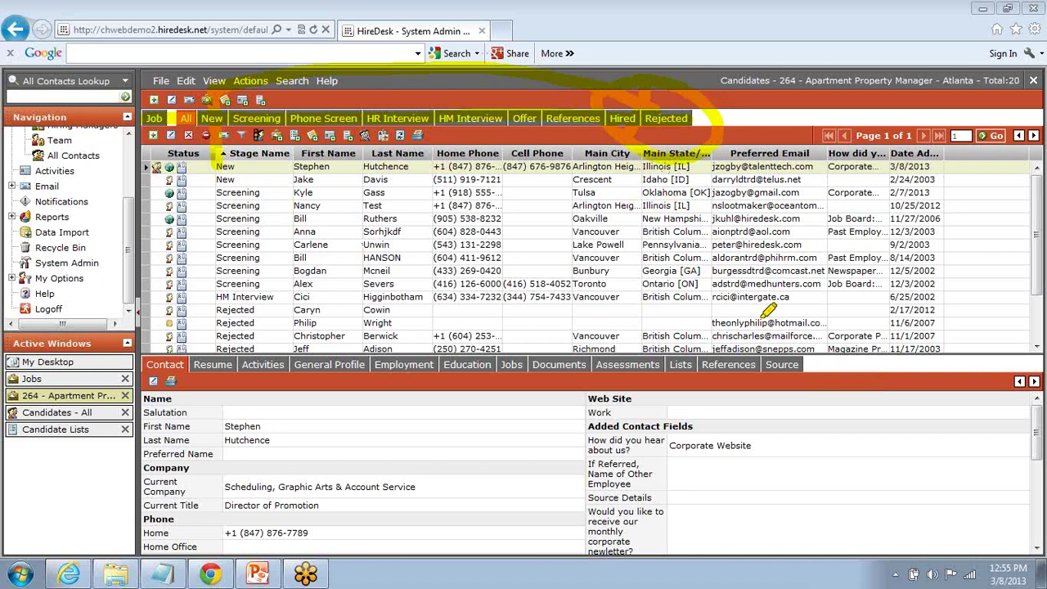
pyautogui.press('Escape')
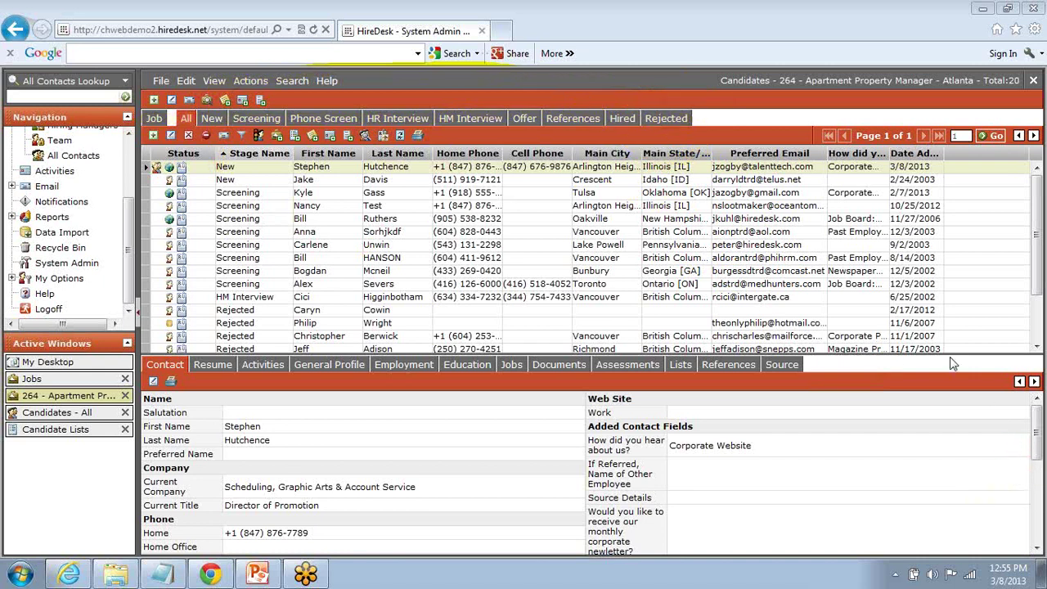
pyautogui.hotkey('ctrl', 'shift', 'd')
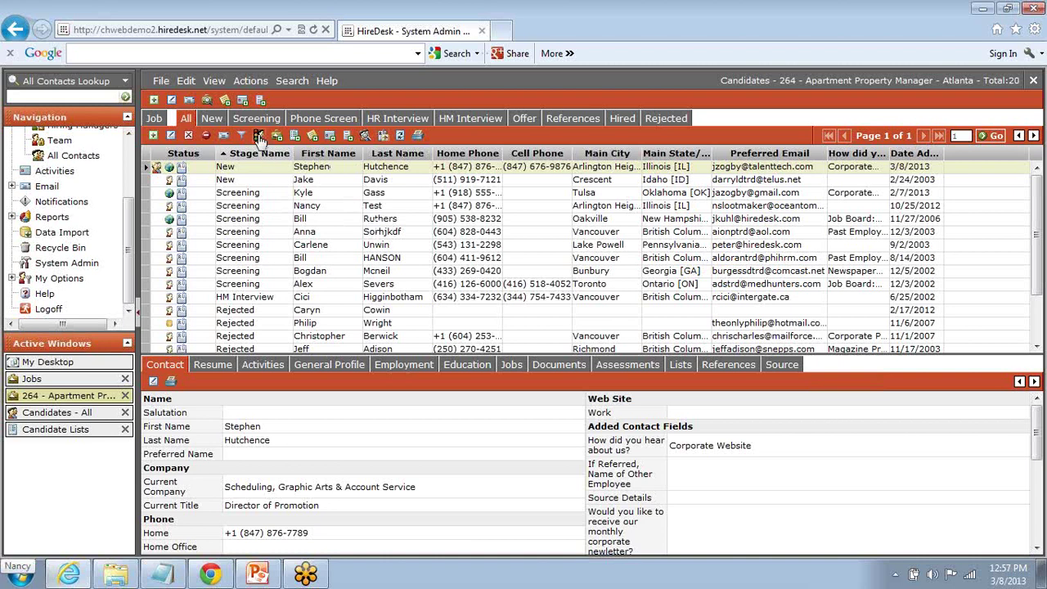
# Step: Use Change Stage to move the new applicant to Screening and save
pyautogui.click(259, 137)
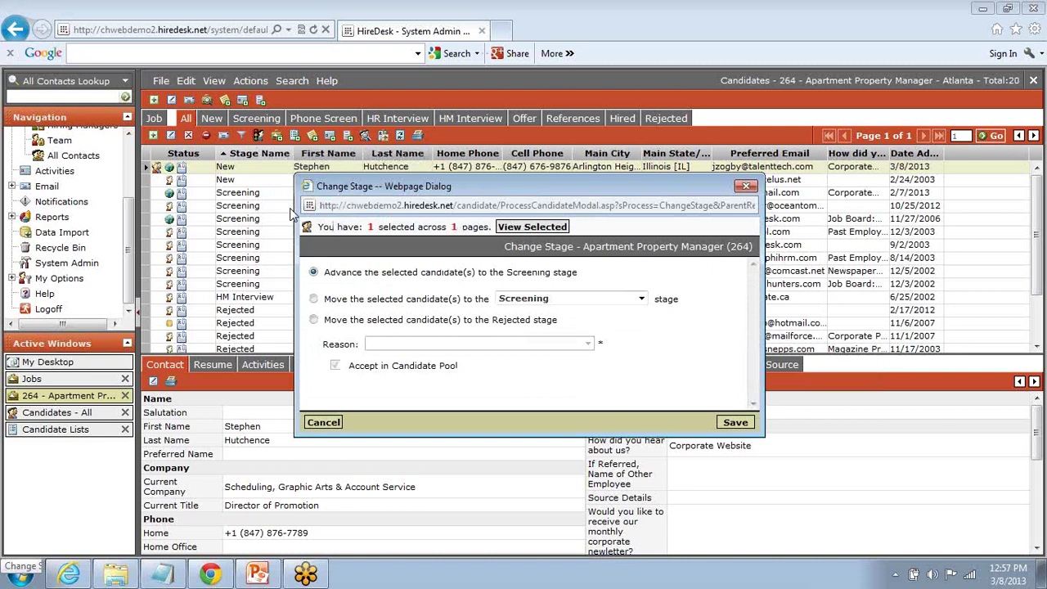
pyautogui.click(313, 299)
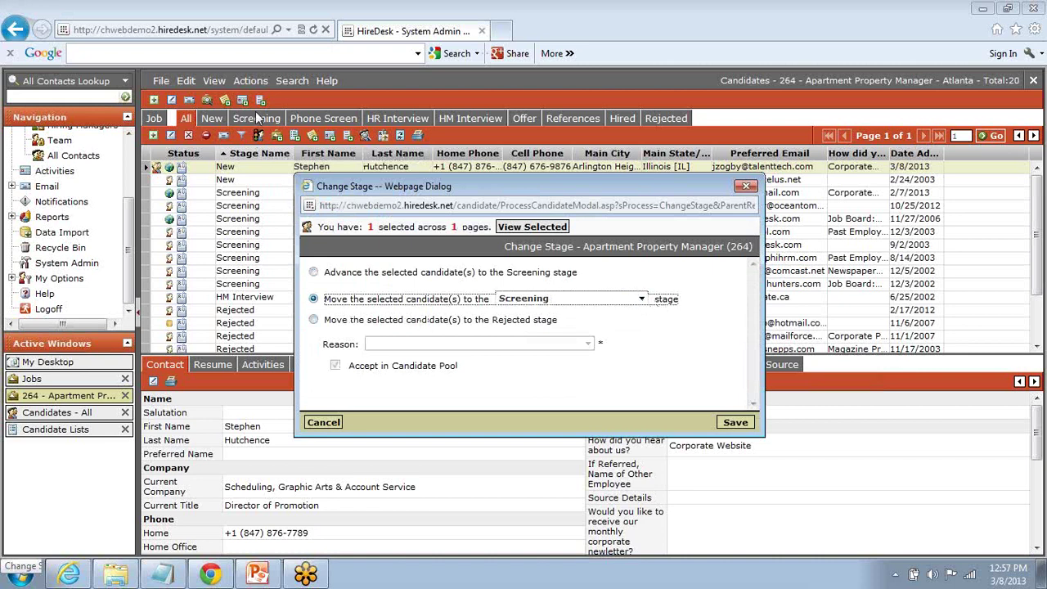
pyautogui.click(738, 426)
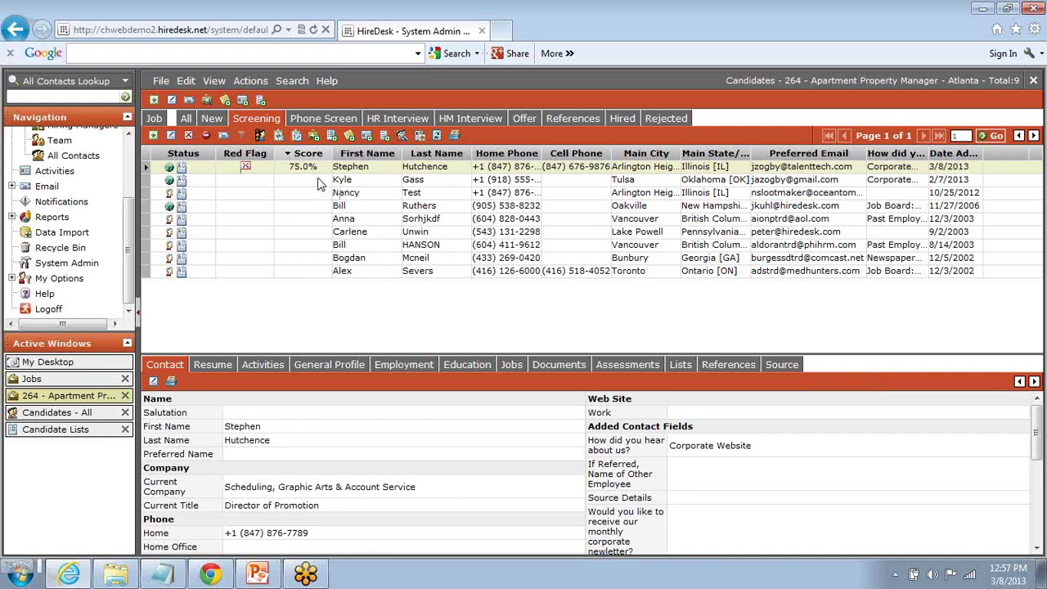
# Step: Show the applicant's Talent Qualification Interview assessment for job 264, scored 75.0%
pyautogui.moveTo(249, 169)
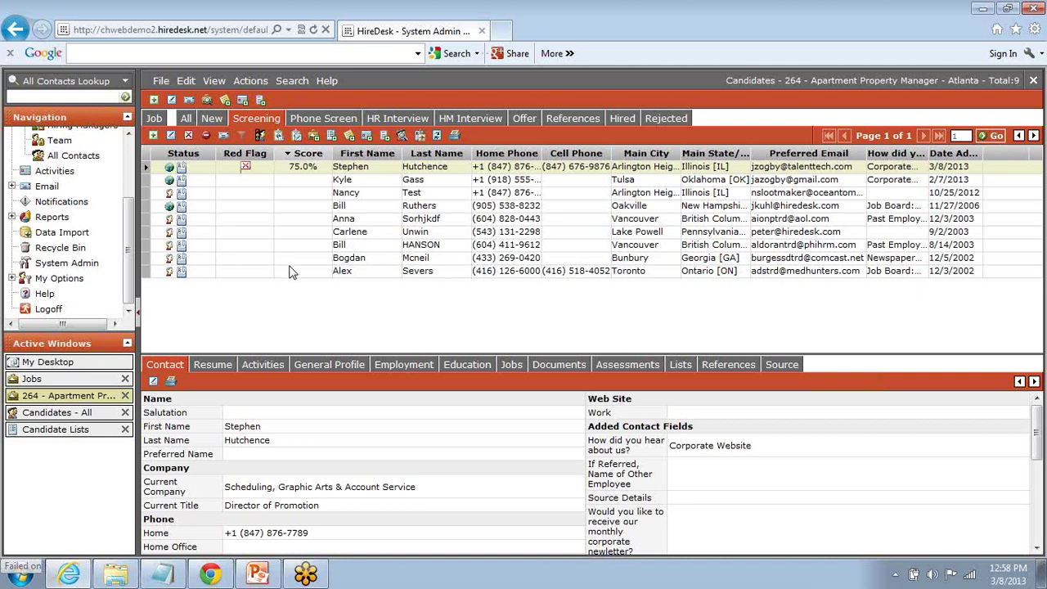
pyautogui.click(629, 367)
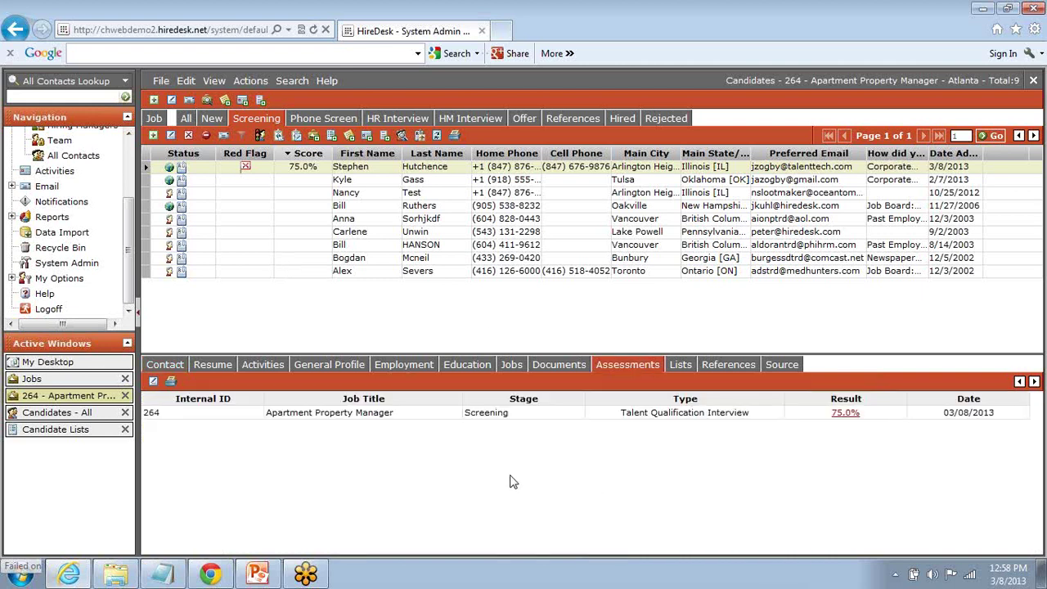
# Step: Open the 75.0% interview report and review Experience 50.0% and Skills 100.0% scores
pyautogui.click(846, 413)
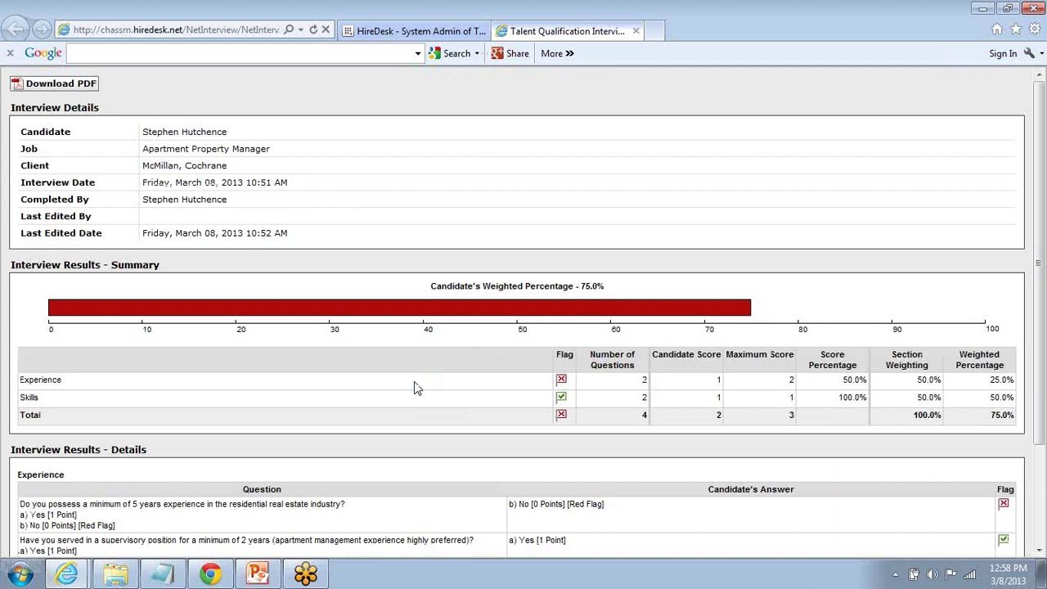
pyautogui.scroll(-3, 414, 388)
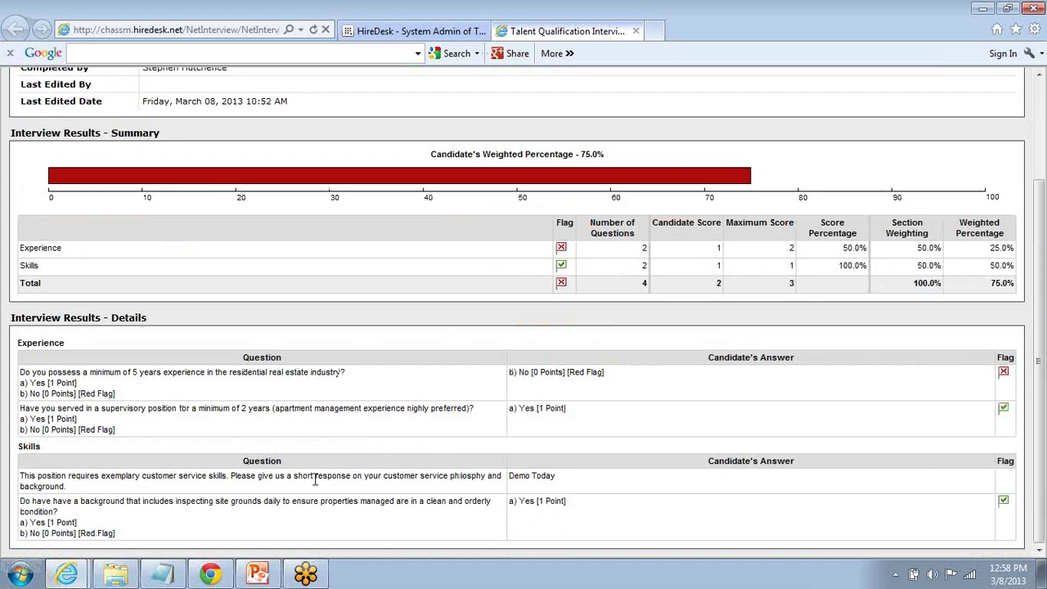
pyautogui.scroll(3, 523, 453)
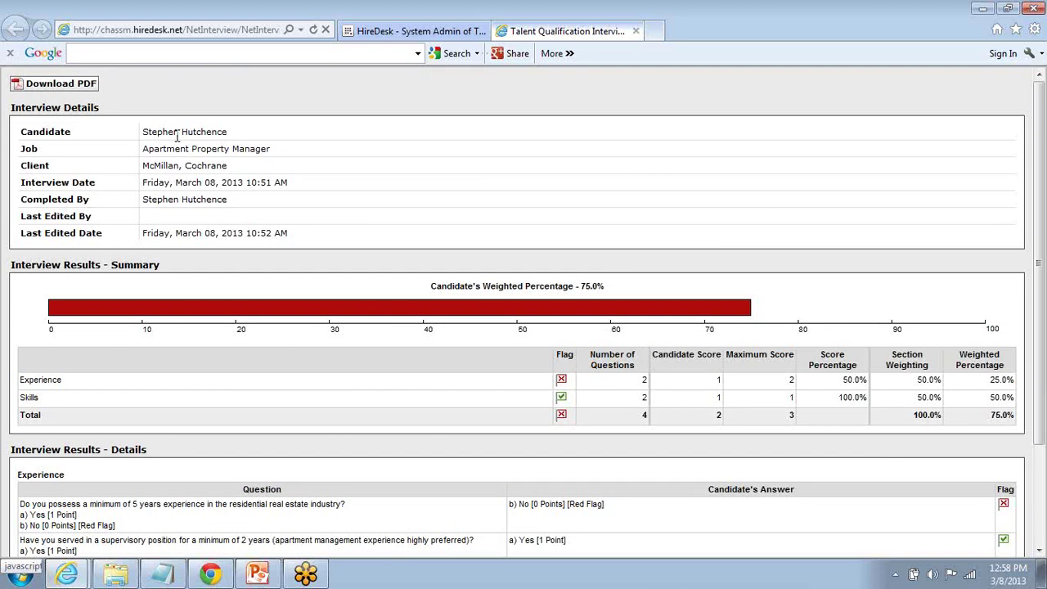
# Step: Back in HireDesk, list job 264's HM Interview candidates and show the Project Manager's jobs
pyautogui.click(393, 32)
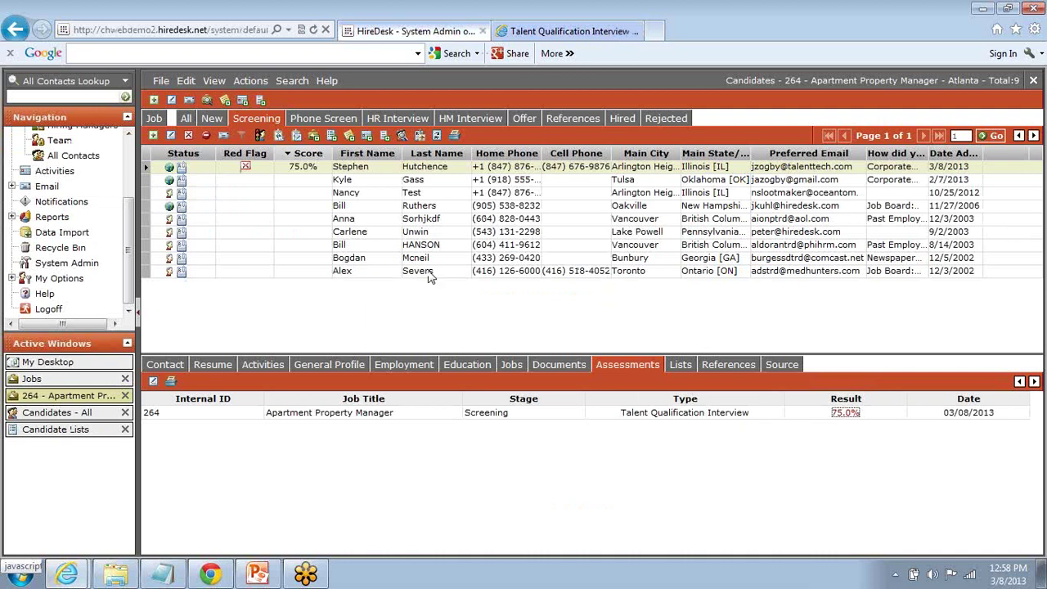
pyautogui.click(380, 121)
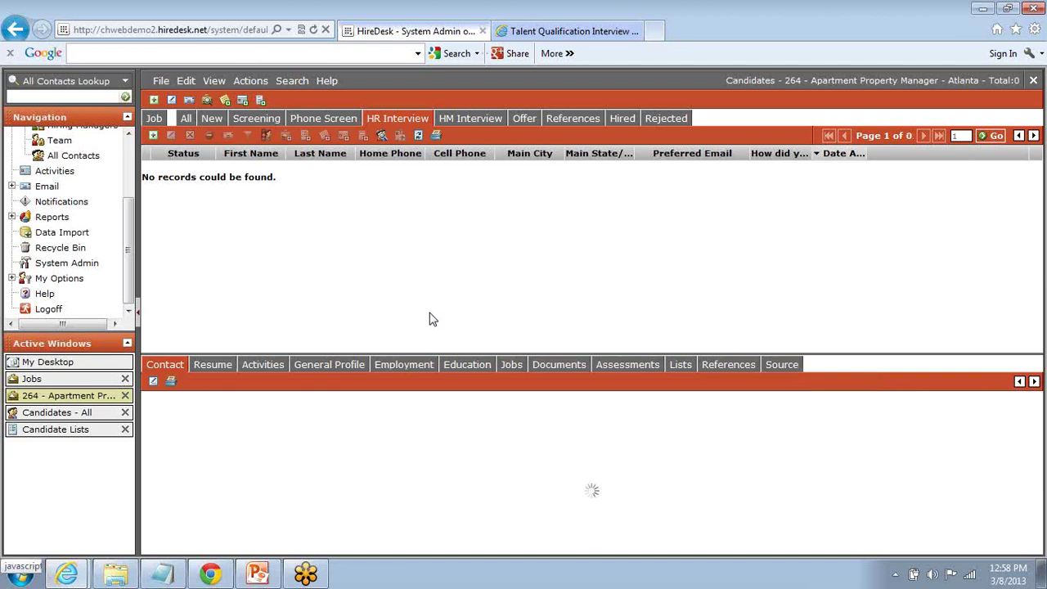
pyautogui.click(344, 121)
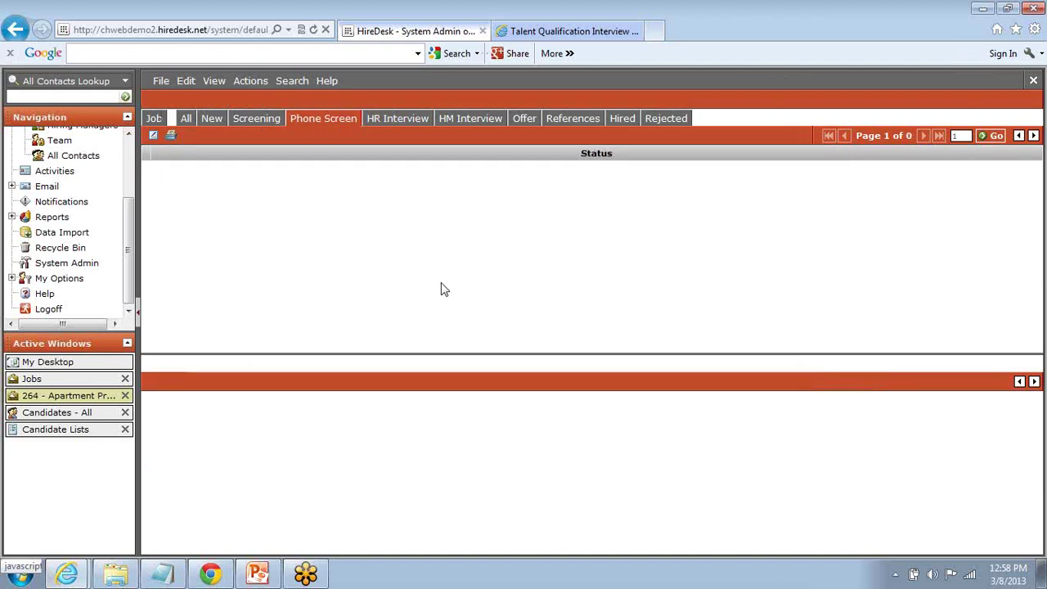
pyautogui.click(463, 121)
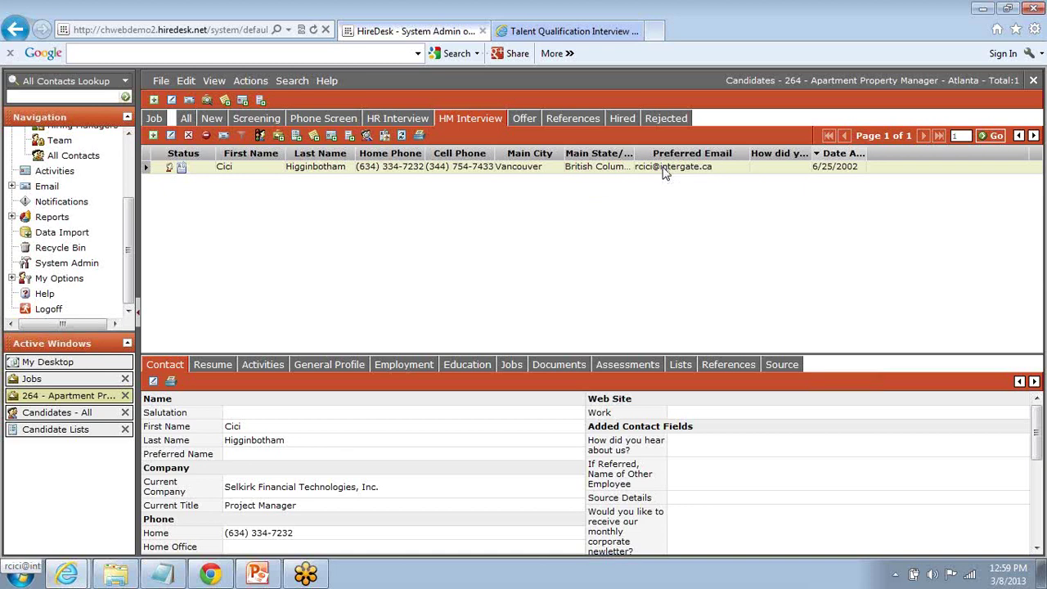
pyautogui.click(512, 365)
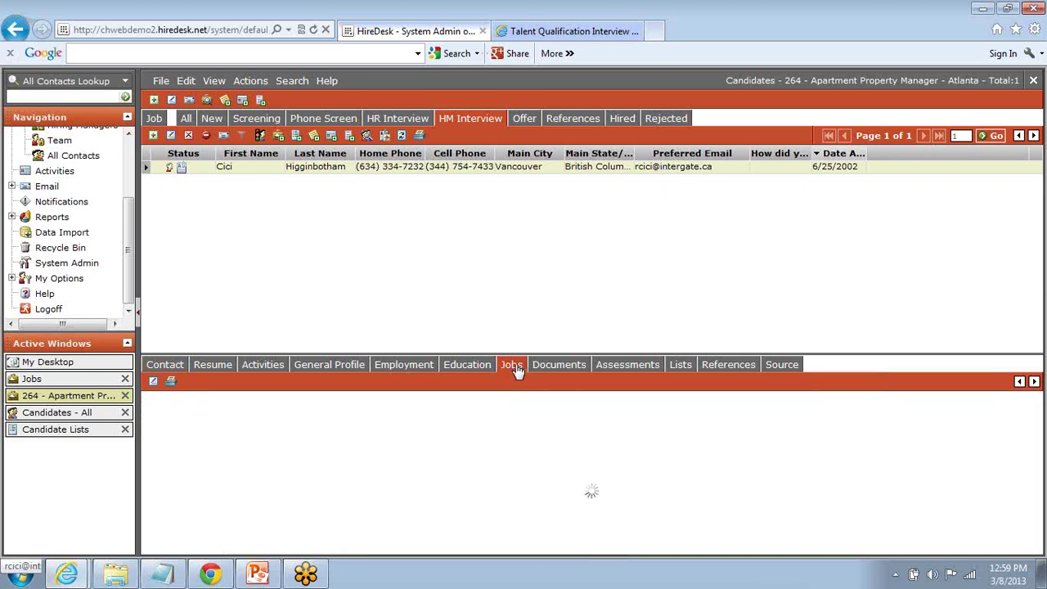
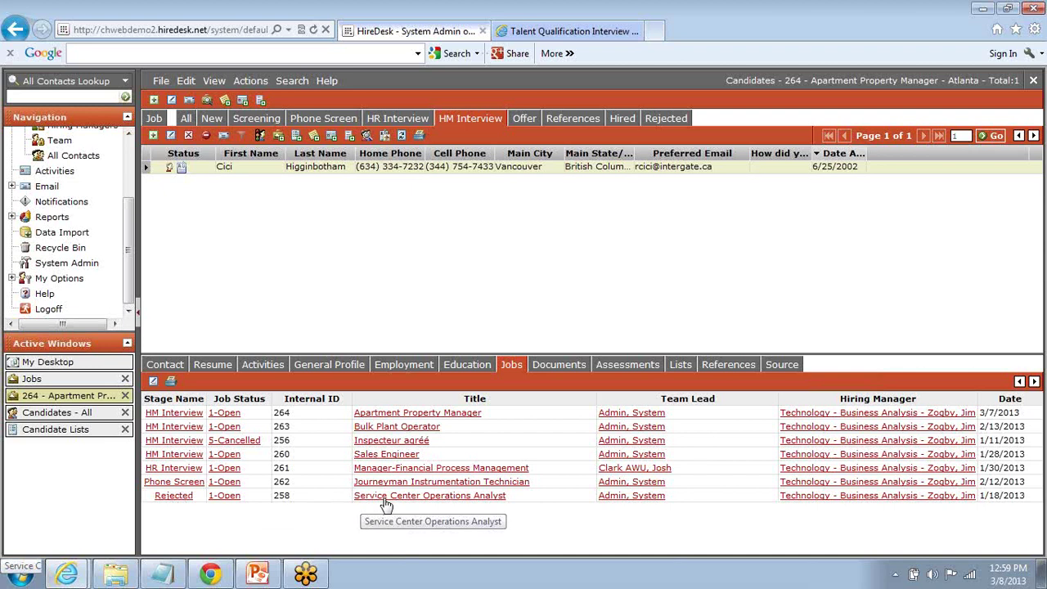
# Step: Check the stage history of the rejected job and the Sales Engineer job
pyautogui.click(174, 497)
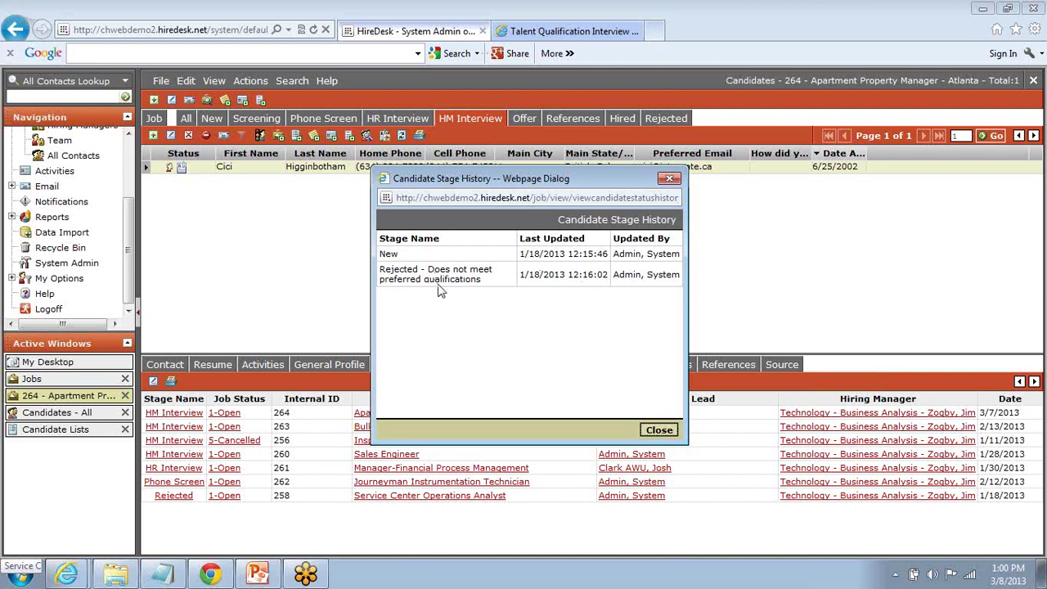
pyautogui.click(659, 430)
pyautogui.click(183, 455)
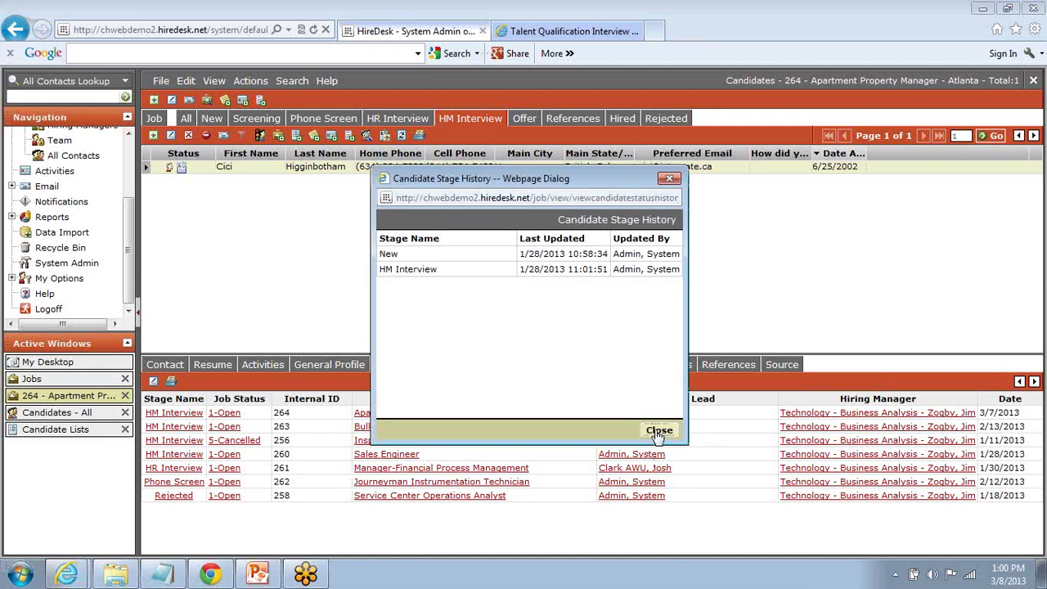
pyautogui.click(659, 430)
# Step: Check the Phone Screen job's stage history, then list the nine Screening-stage candidates
pyautogui.click(181, 484)
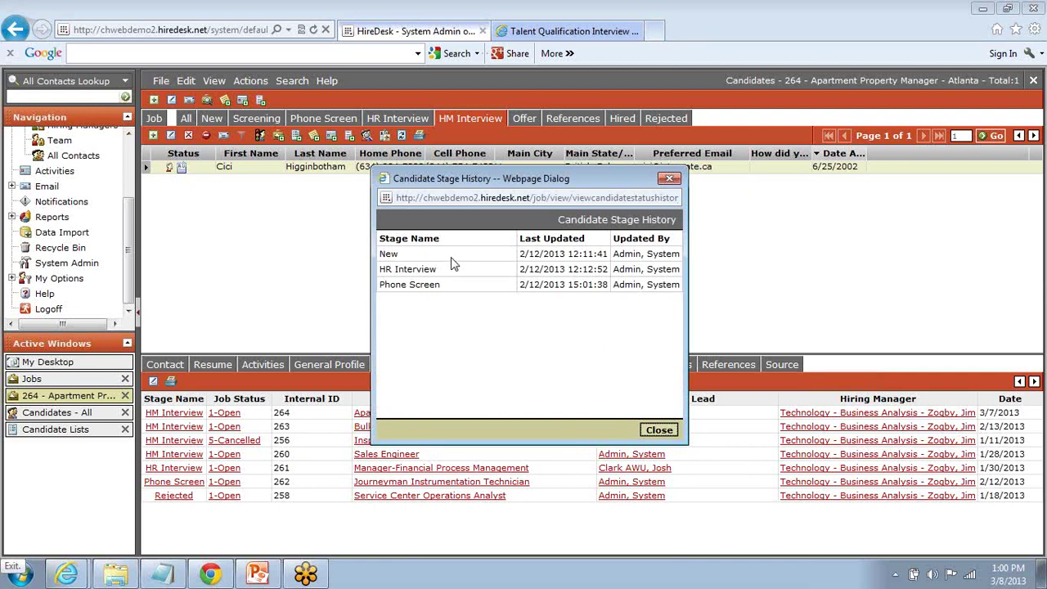
pyautogui.moveTo(458, 179); pyautogui.dragTo(291, 176)
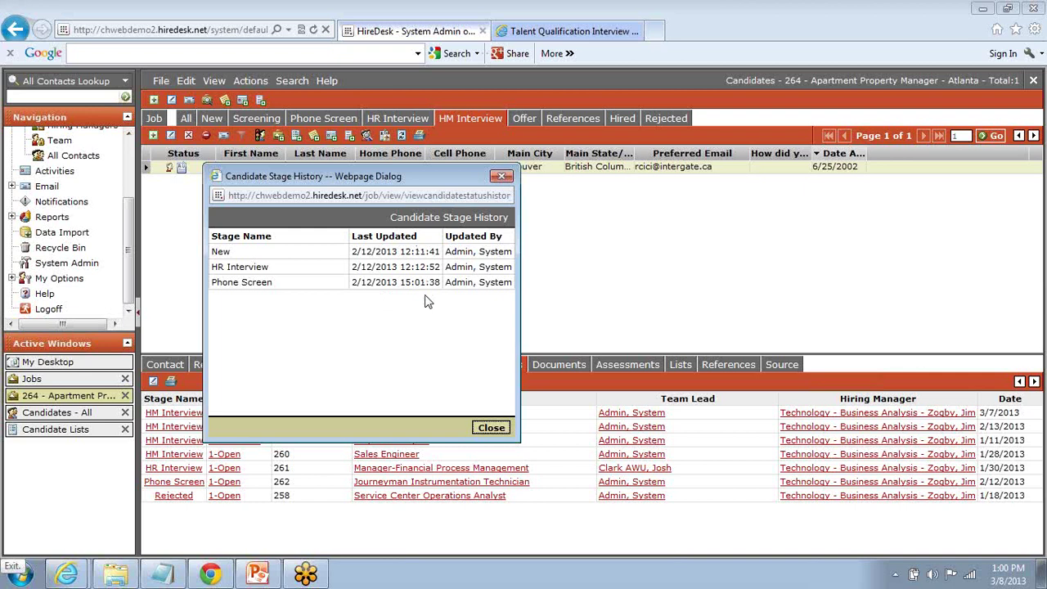
pyautogui.click(491, 428)
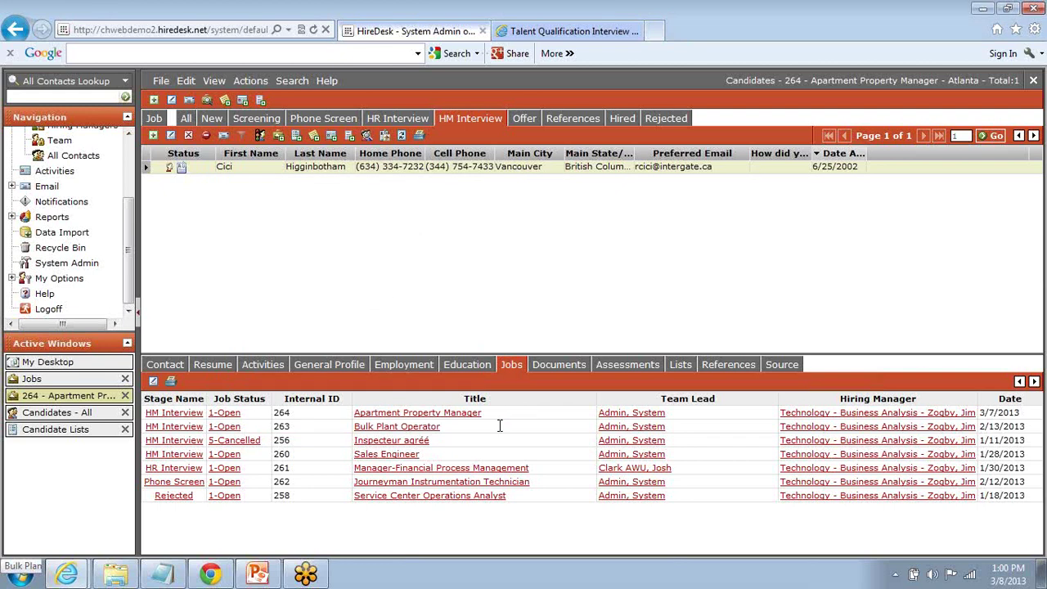
pyautogui.click(255, 121)
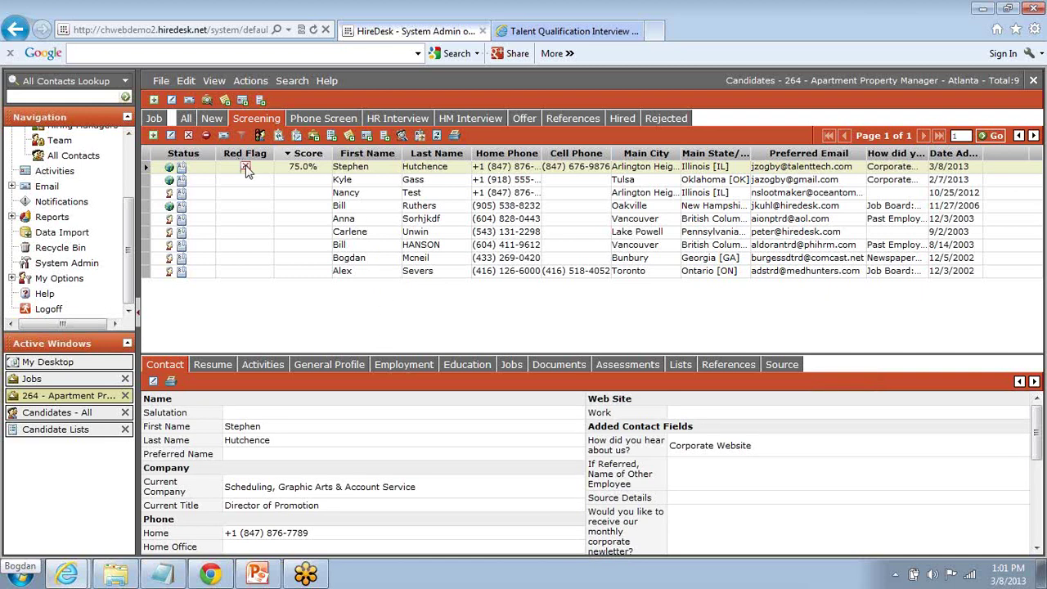
pyautogui.moveTo(246, 169)
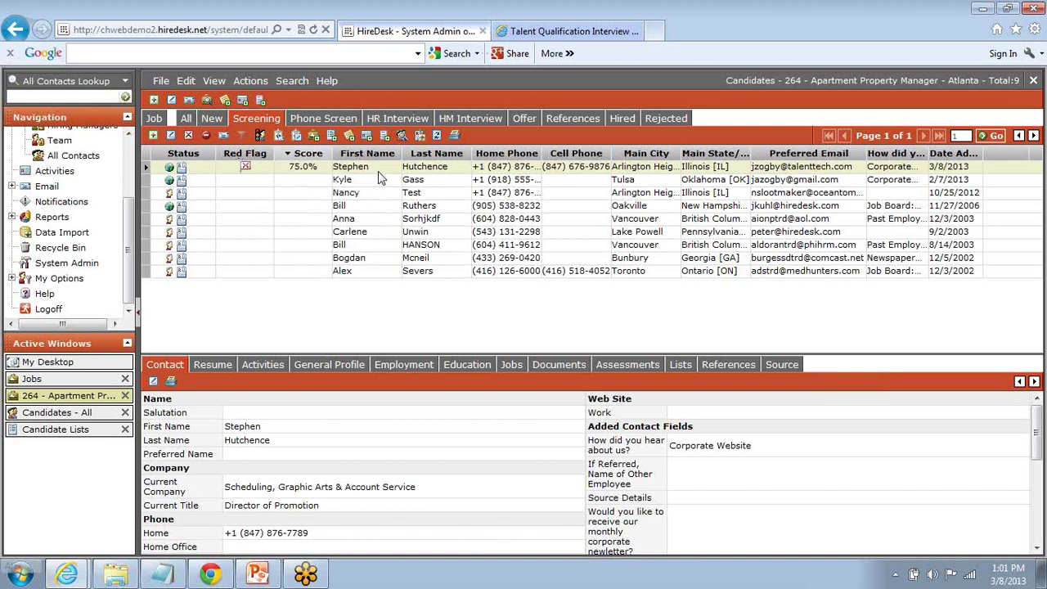
# Step: Add a public note reading 'Better fit for junior level roles.' to the selected candidate
pyautogui.click(349, 135)
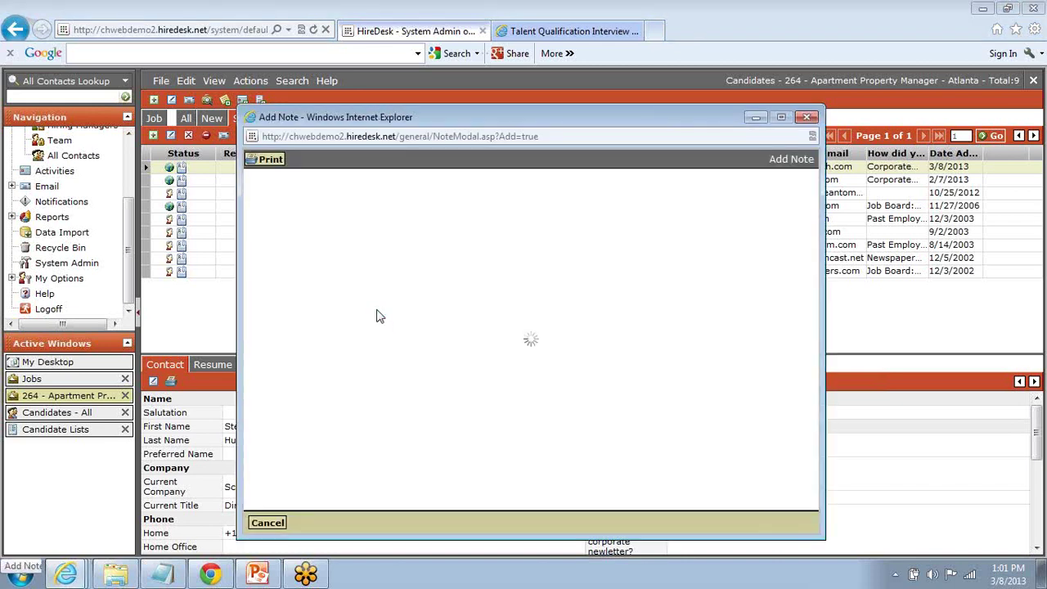
pyautogui.click(401, 281)
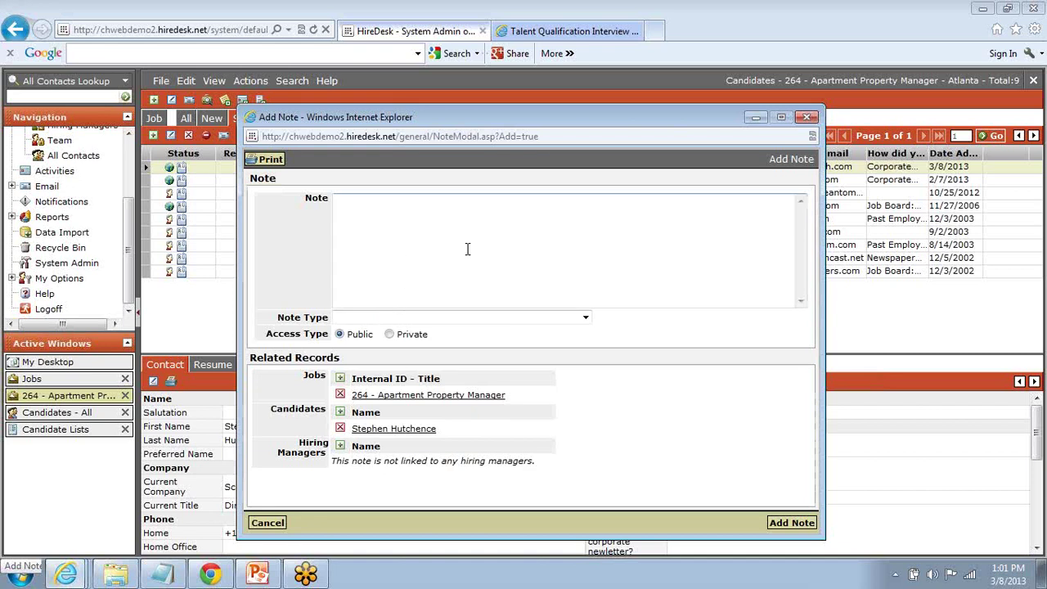
pyautogui.write('Better fit fo')
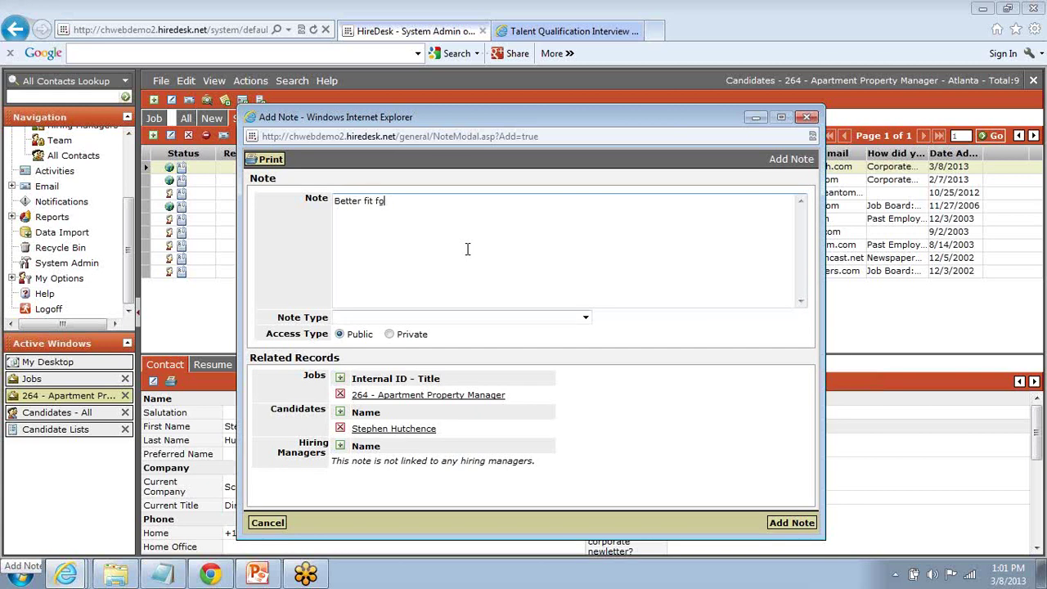
pyautogui.press('BackSpace')
pyautogui.write('or level')
pyautogui.write('roles.')
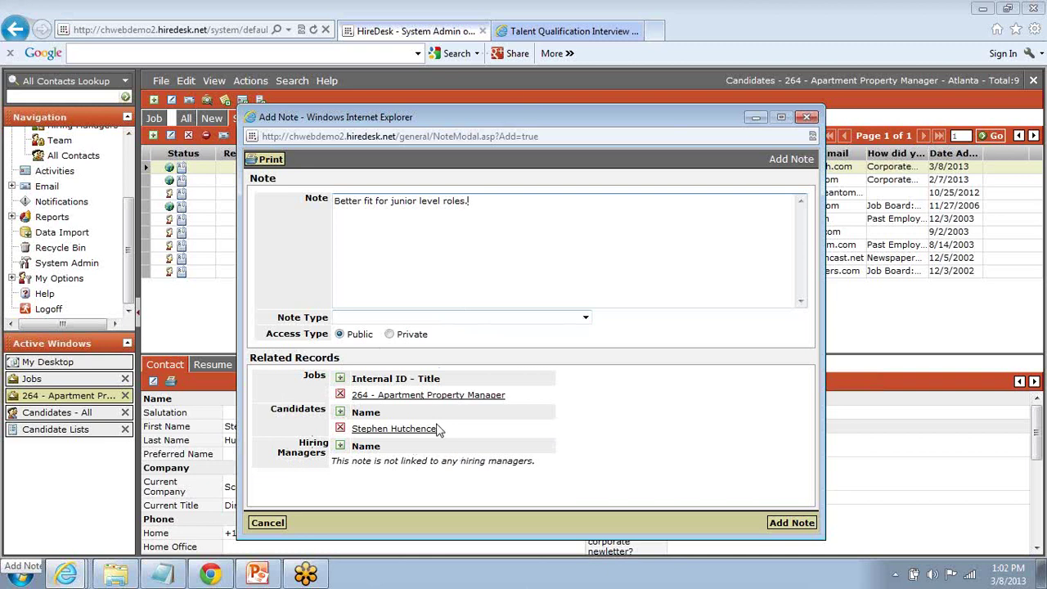
pyautogui.click(789, 524)
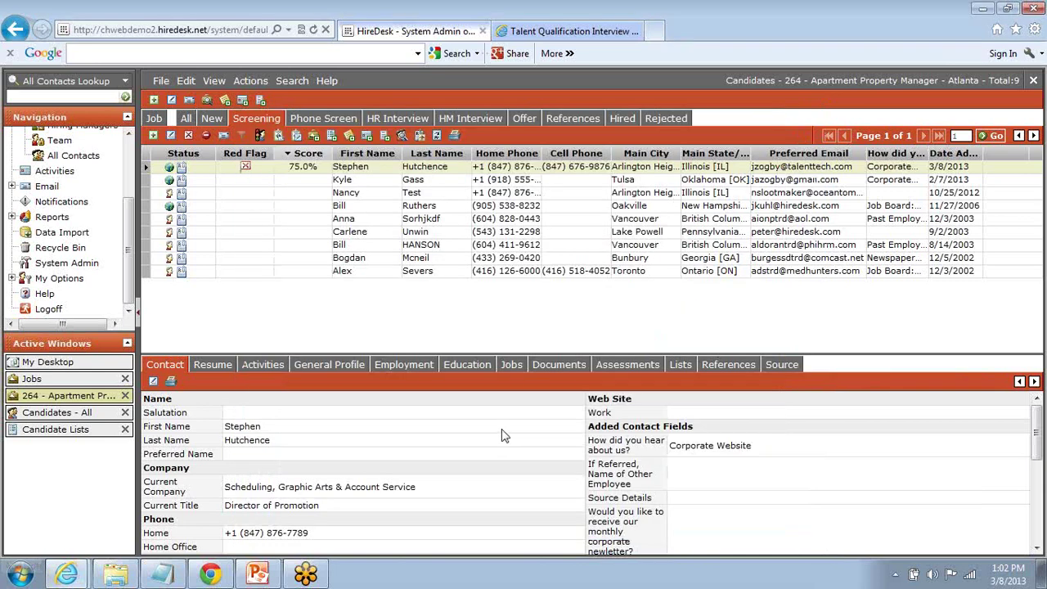
# Step: Show the candidate's Activities list with the new note logged 3/8/2013 for job 264
pyautogui.click(263, 365)
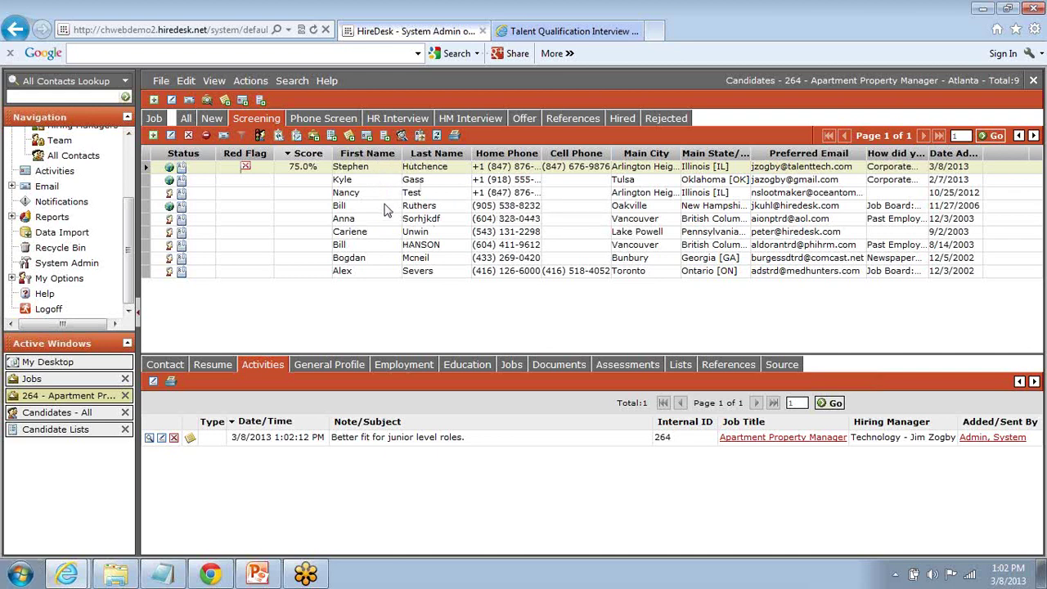
# Step: Open the candidate's record and view the resume full-screen
pyautogui.doubleClick(456, 174)
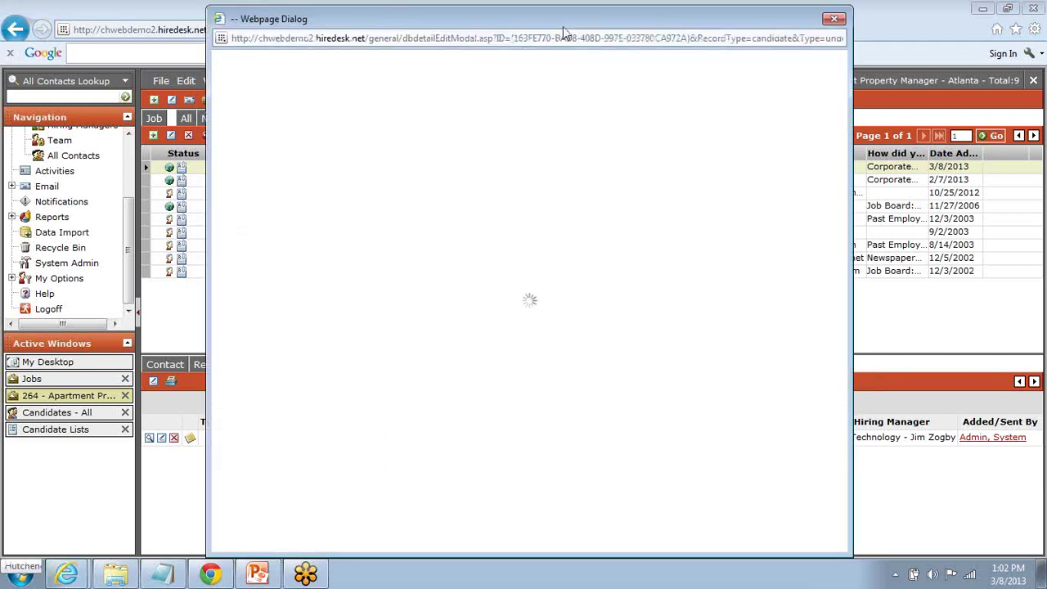
pyautogui.moveTo(586, 26); pyautogui.dragTo(677, 23)
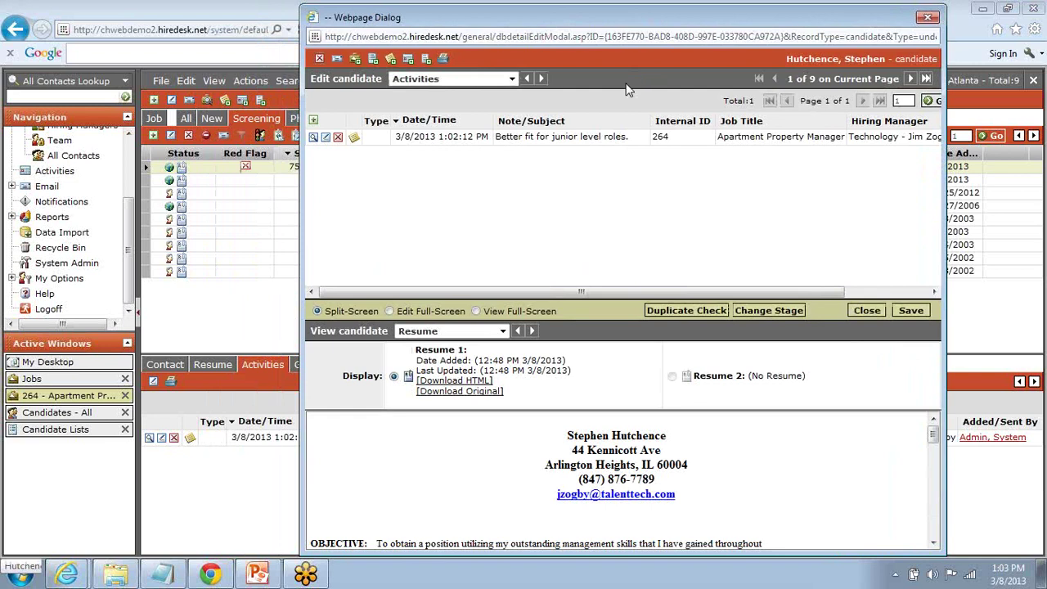
pyautogui.click(475, 311)
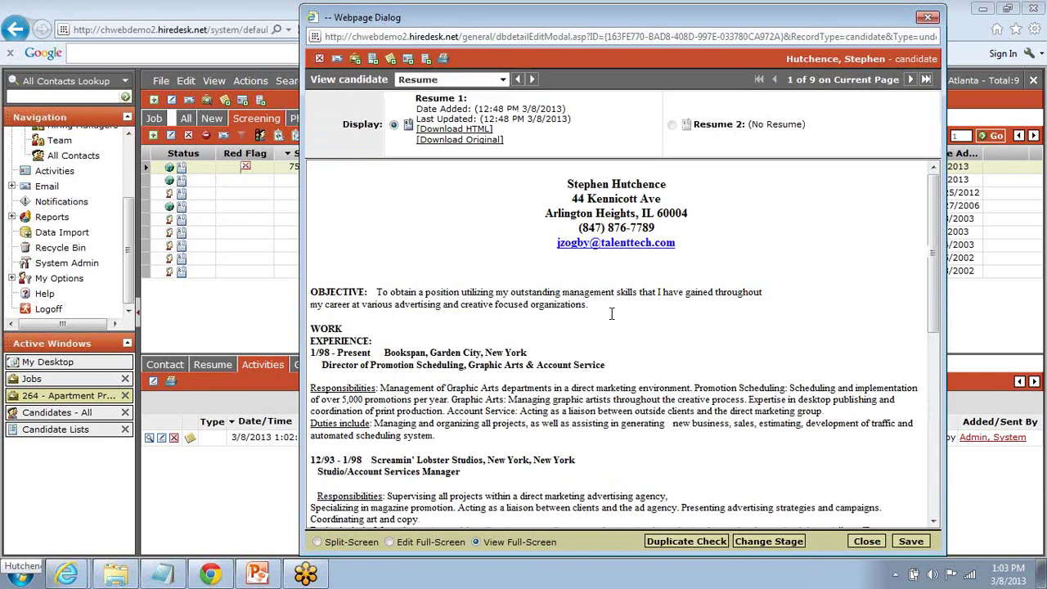
pyautogui.moveTo(671, 21); pyautogui.dragTo(759, 18)
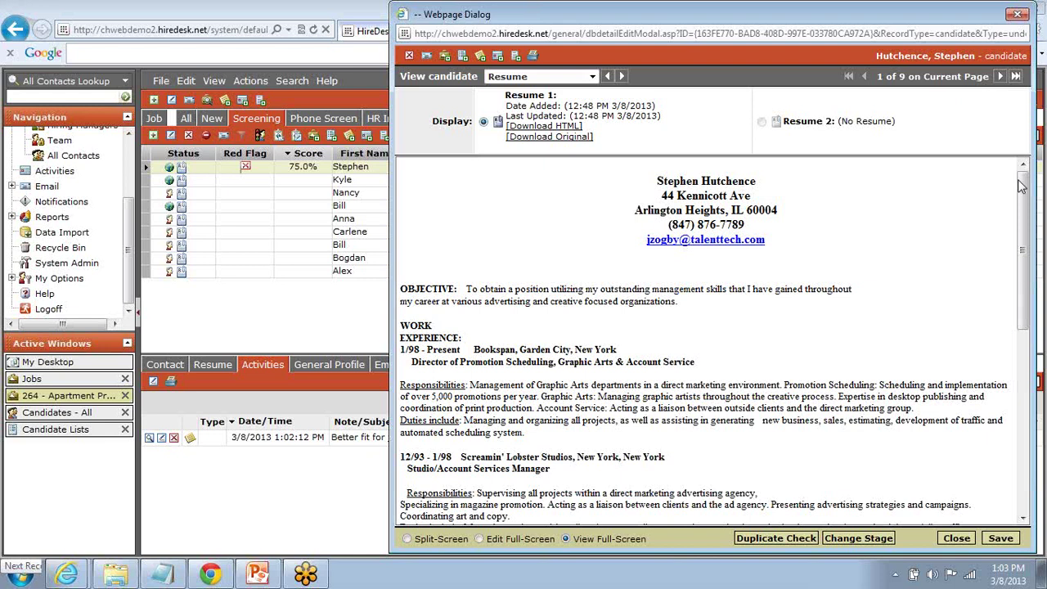
# Step: Page forward through the resumes to candidate 4 of 9
pyautogui.moveTo(1022, 187); pyautogui.dragTo(1022, 192)
pyautogui.click(999, 77)
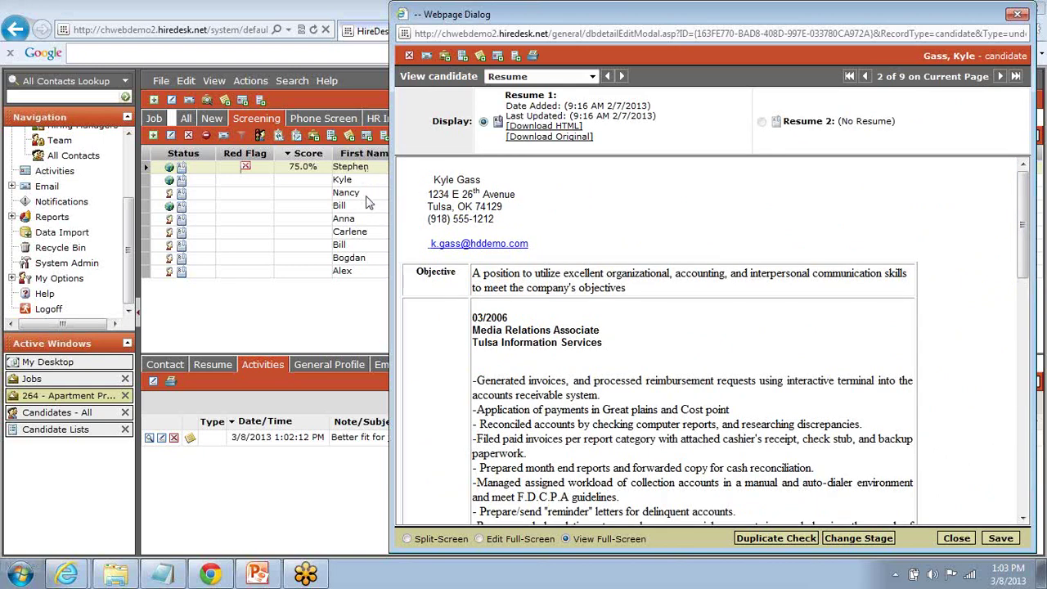
pyautogui.click(999, 77)
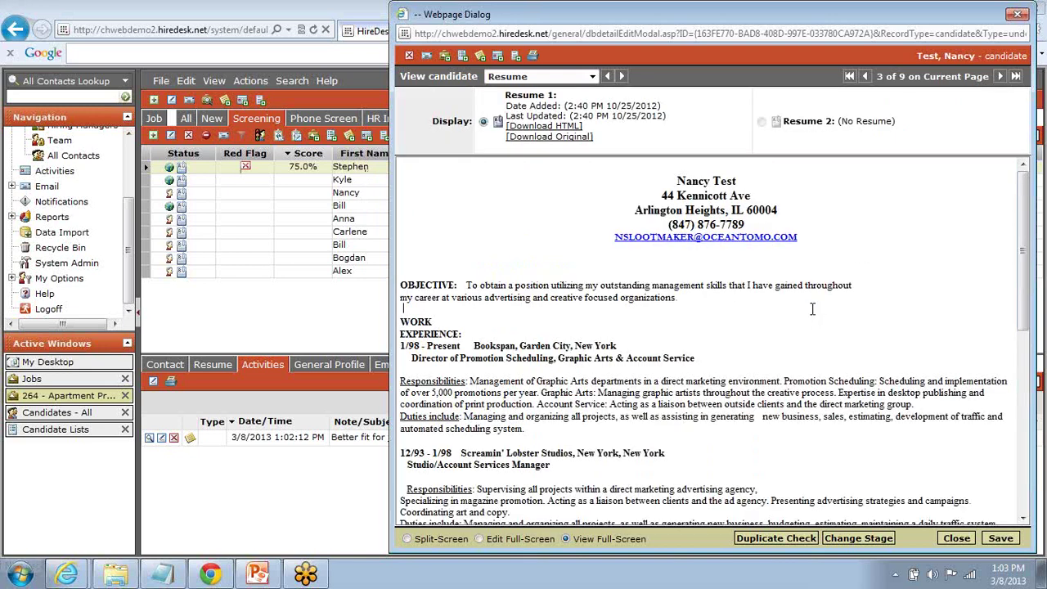
pyautogui.scroll(-8, 813, 308)
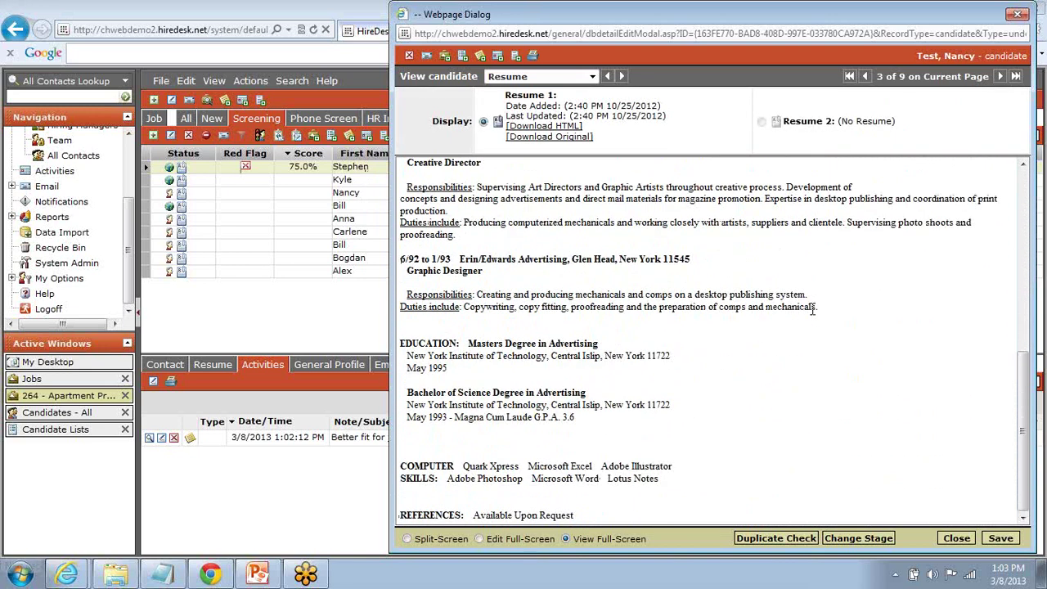
pyautogui.scroll(8, 812, 308)
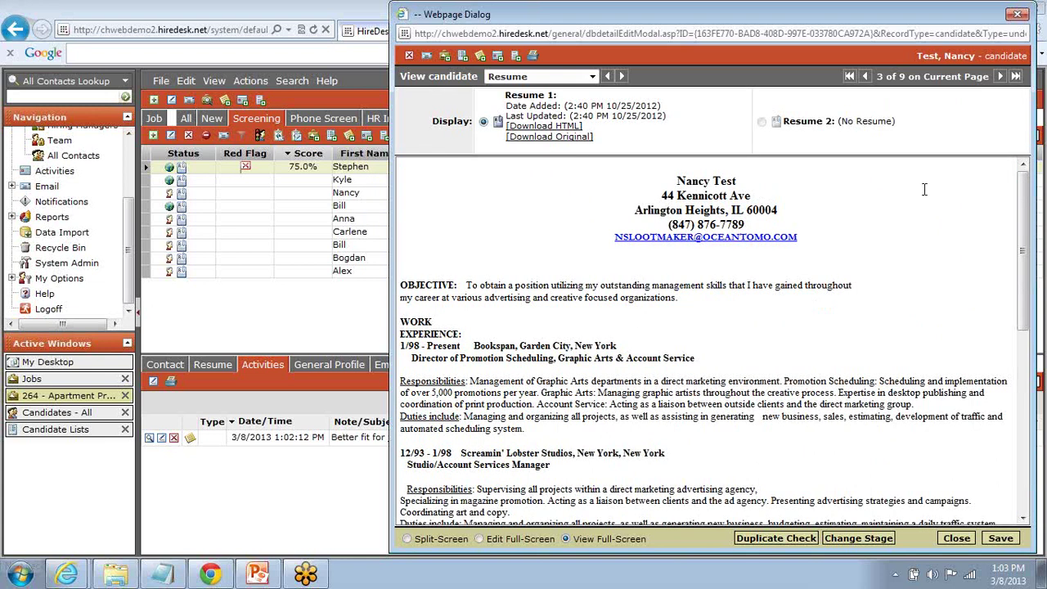
pyautogui.click(1000, 76)
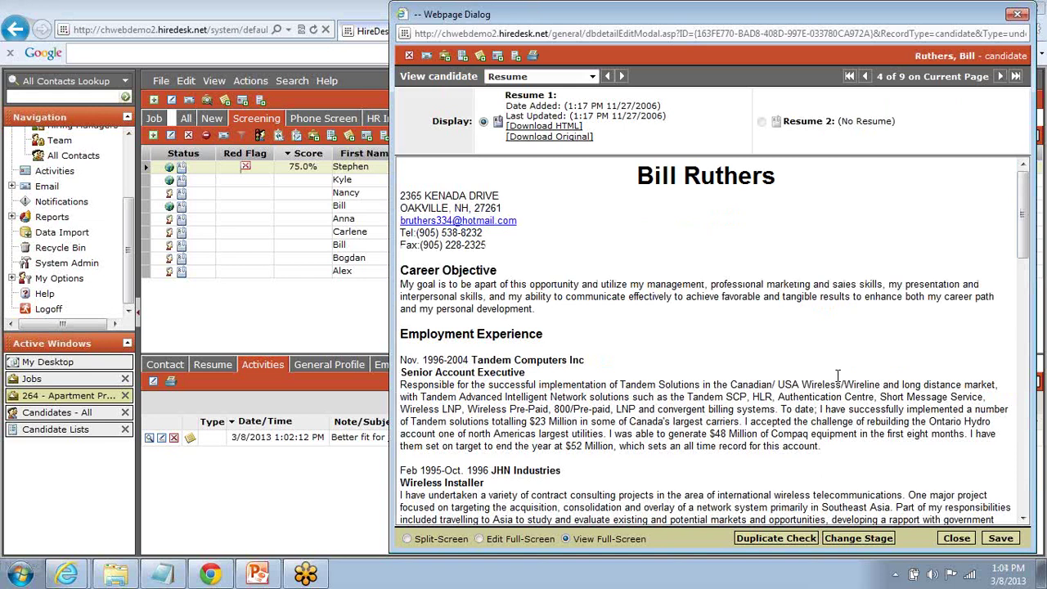
# Step: Move the candidate to Rejected with reason 'Does not meet preferred qualifications'
pyautogui.click(854, 538)
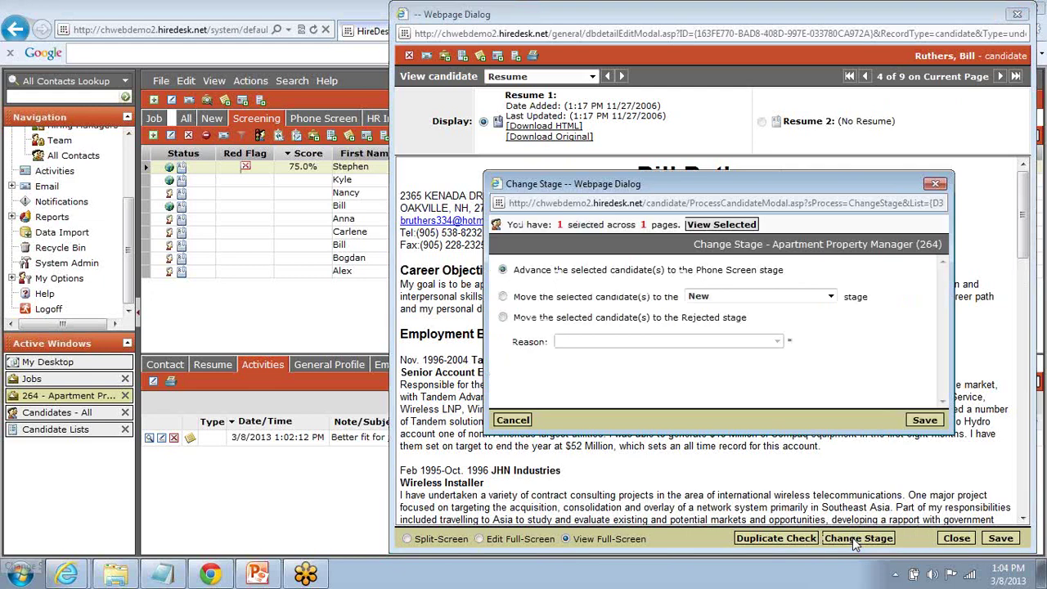
pyautogui.click(503, 319)
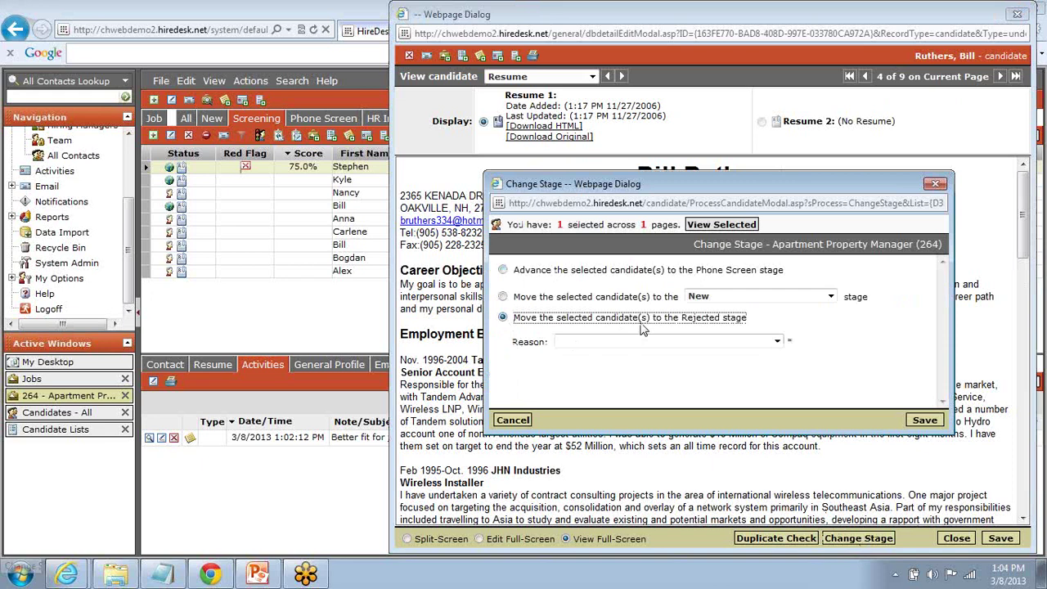
pyautogui.click(777, 342)
pyautogui.click(777, 342)
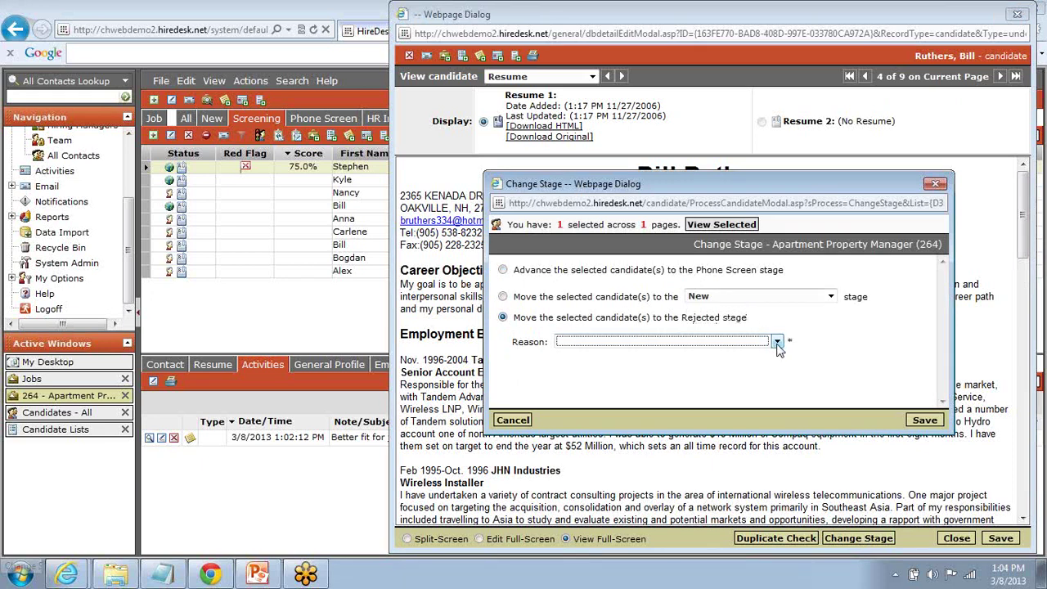
pyautogui.click(777, 342)
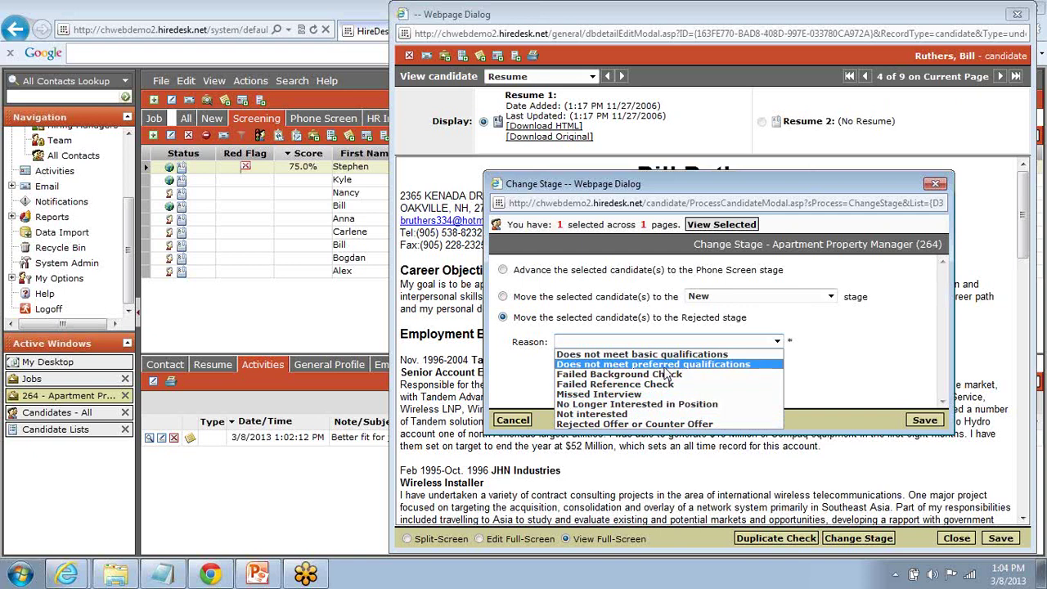
pyautogui.click(665, 367)
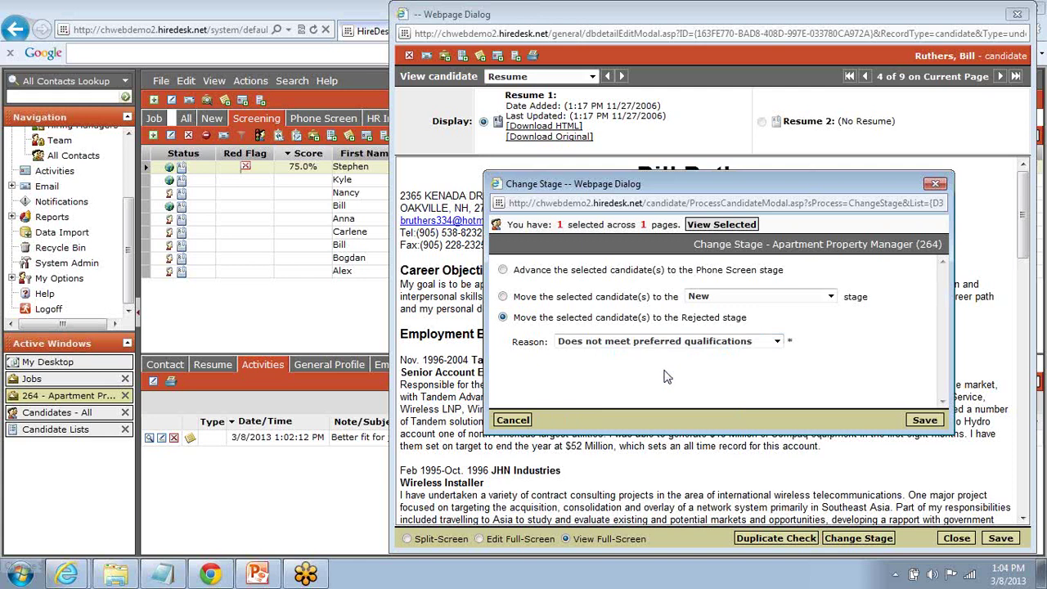
pyautogui.click(924, 421)
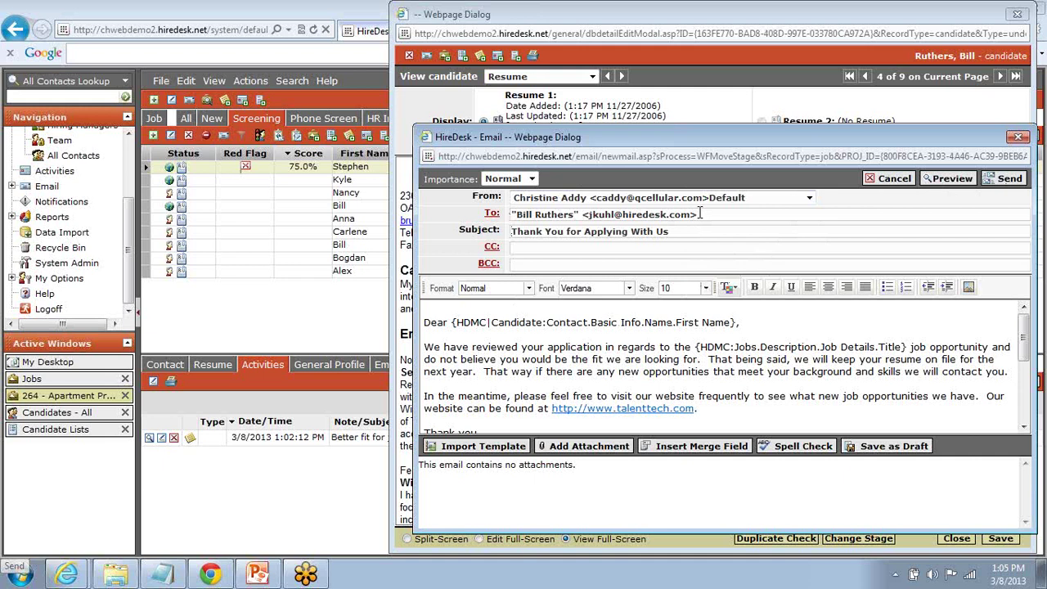
# Step: Cancel the 'Thank You for Applying With Us' email unsent, keeping the default sender
pyautogui.click(809, 199)
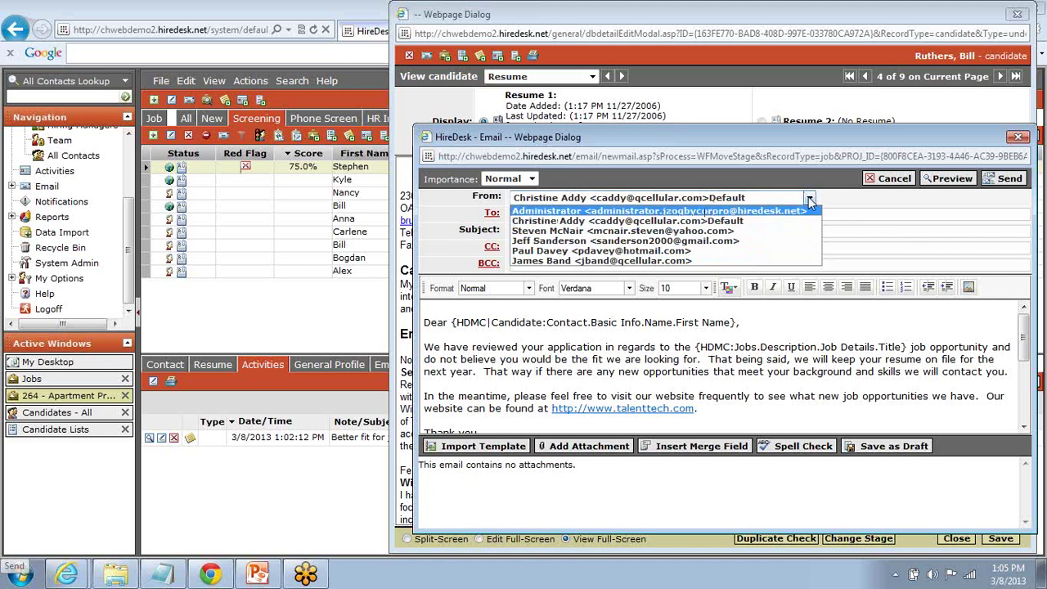
pyautogui.click(809, 196)
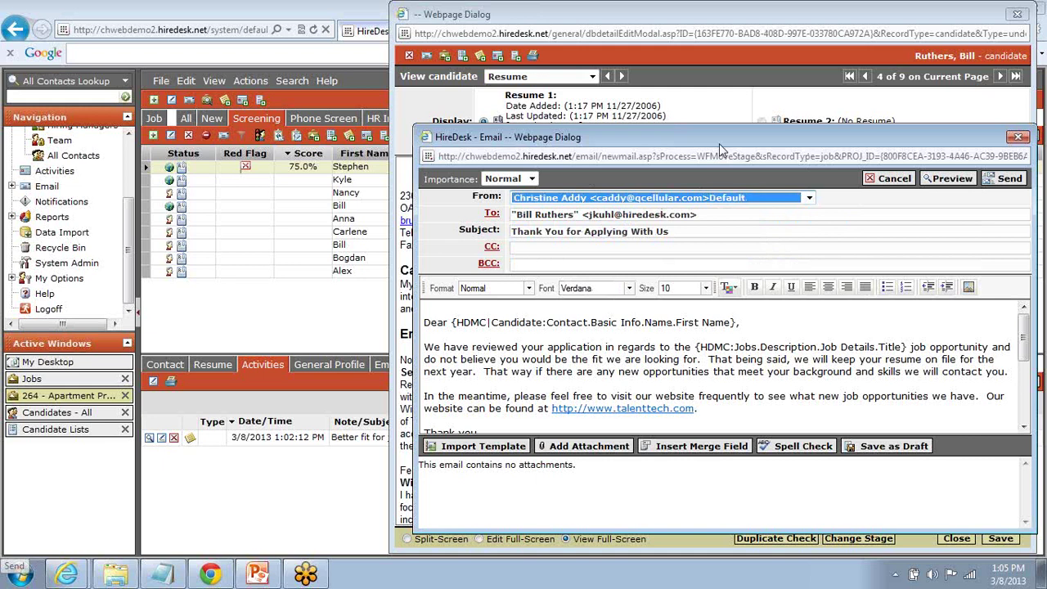
pyautogui.click(874, 181)
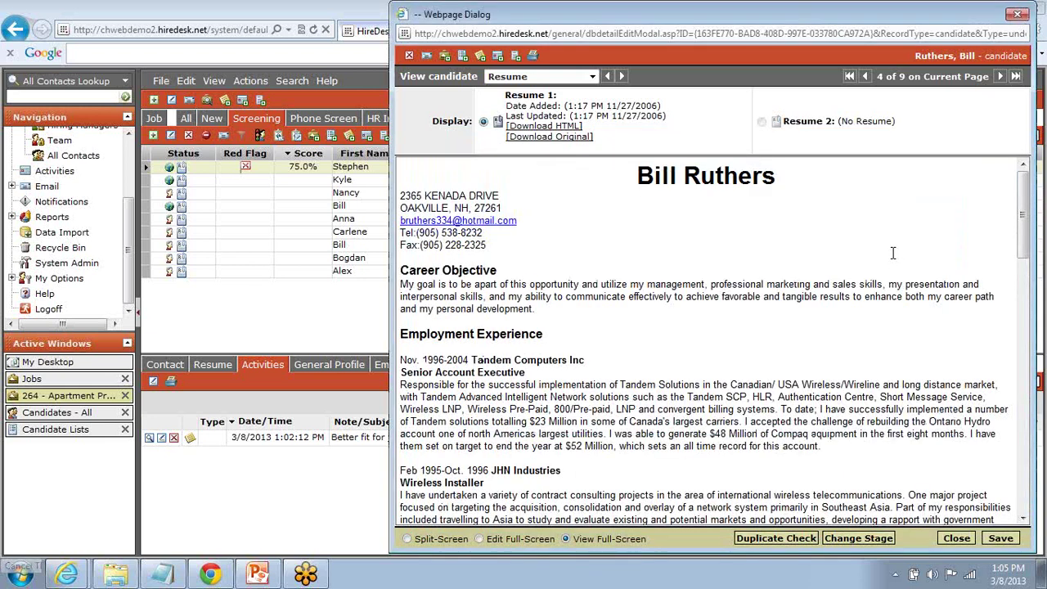
# Step: Page forward to the seventh of nine resumes, then close the resume viewer
pyautogui.click(1000, 78)
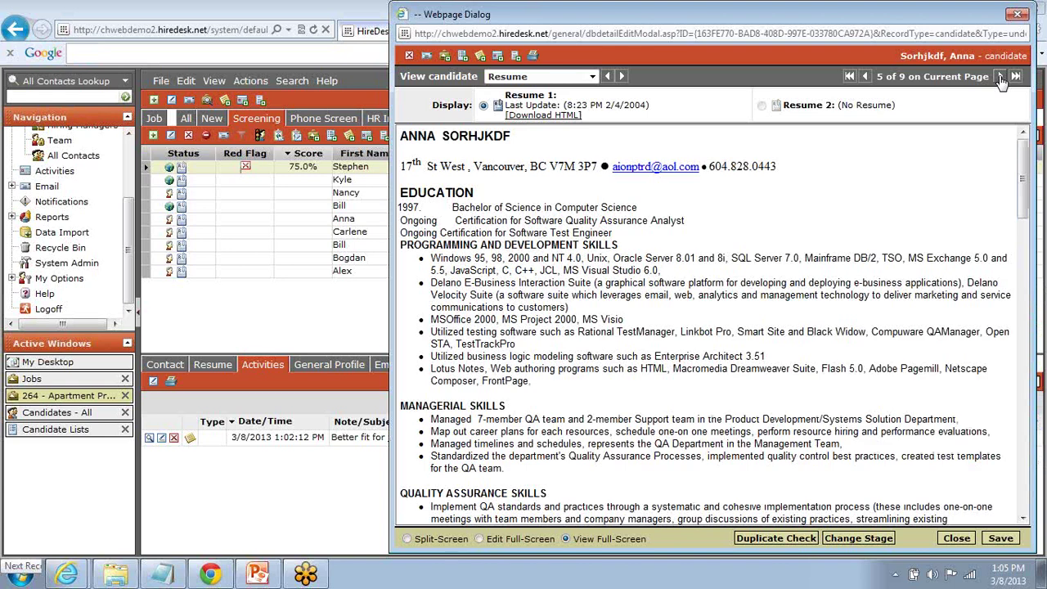
pyautogui.click(1000, 77)
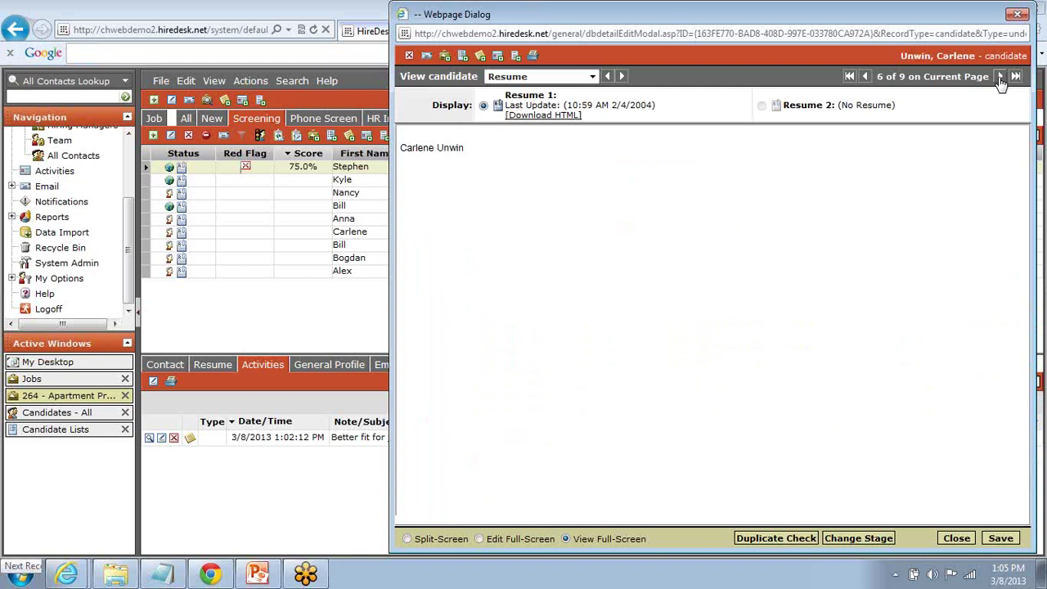
pyautogui.click(1000, 77)
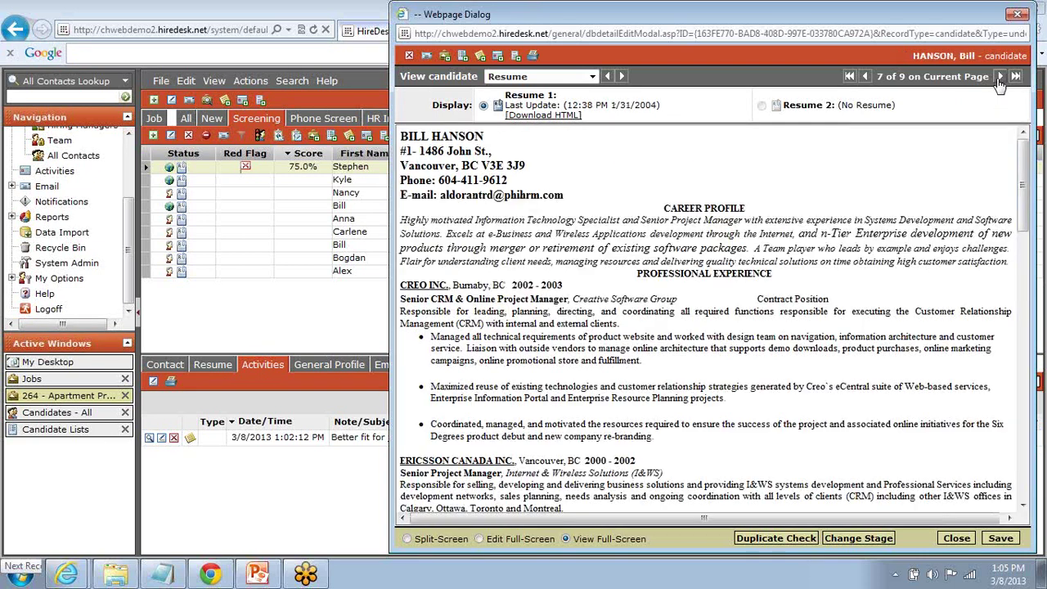
pyautogui.click(1019, 17)
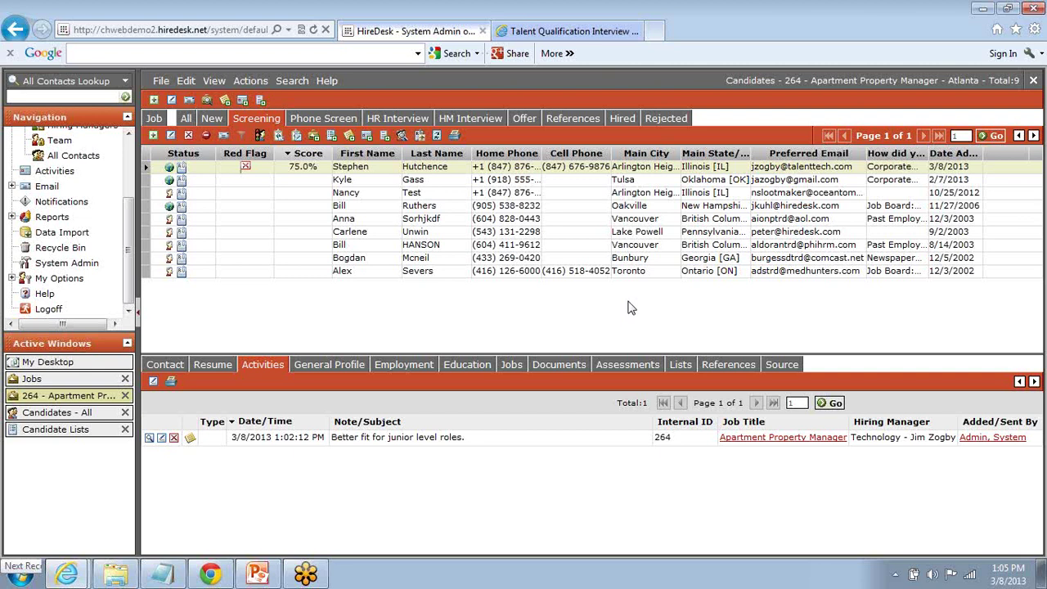
pyautogui.click(538, 366)
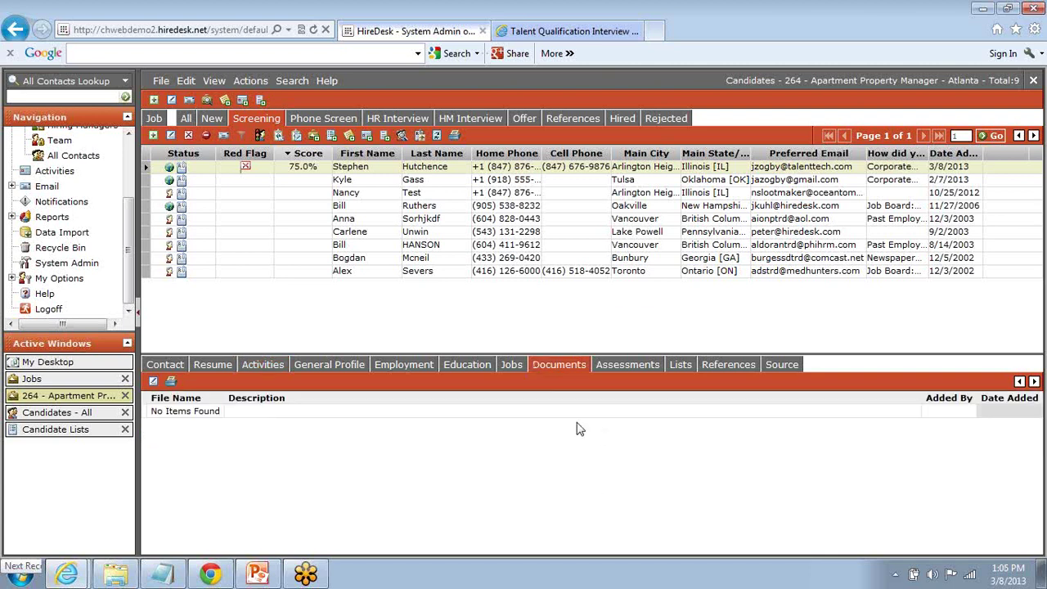
pyautogui.click(153, 382)
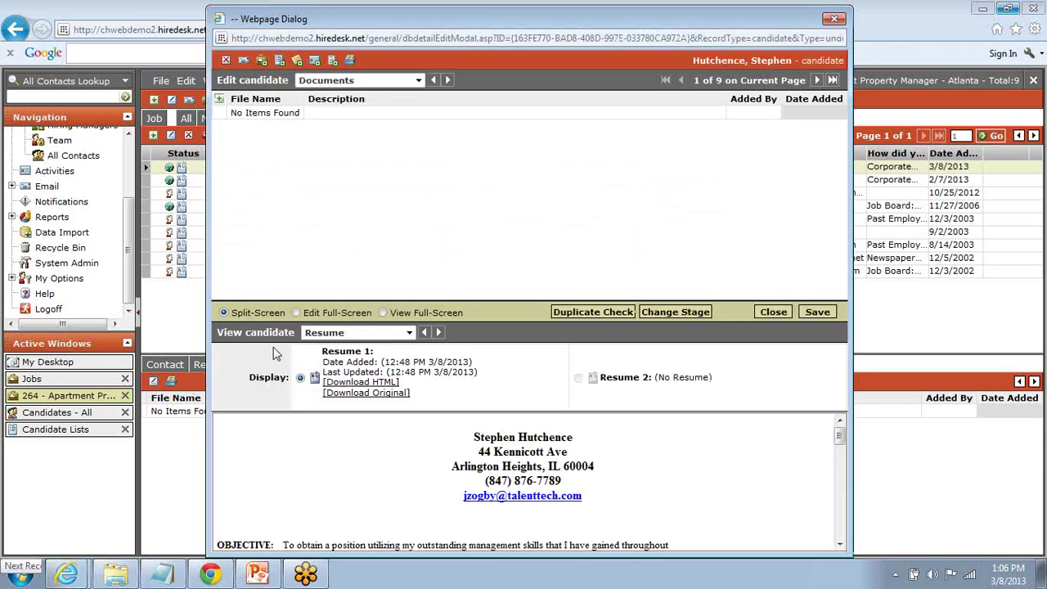
pyautogui.click(219, 99)
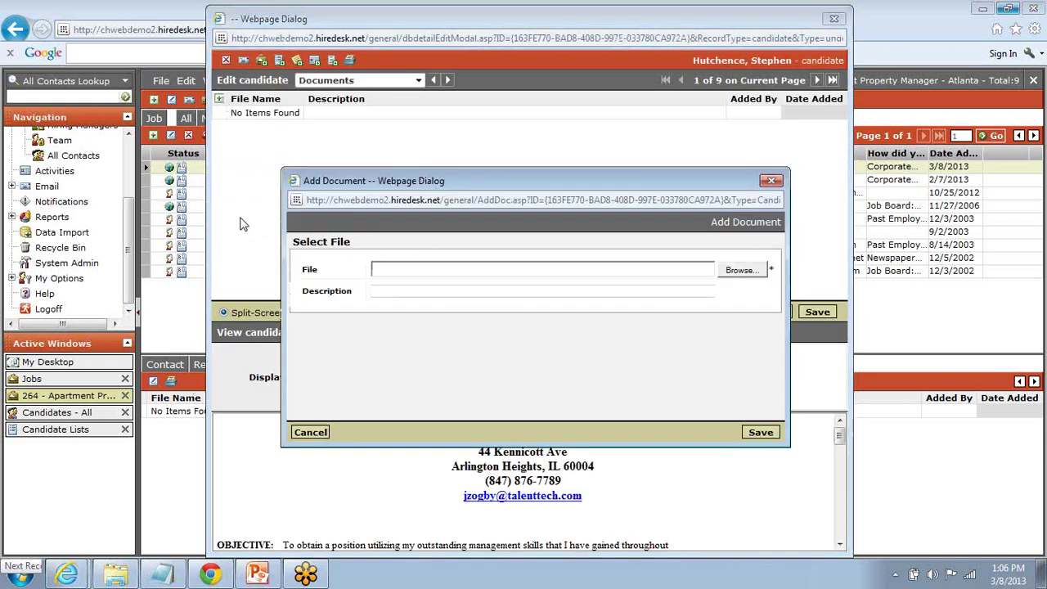
pyautogui.click(731, 273)
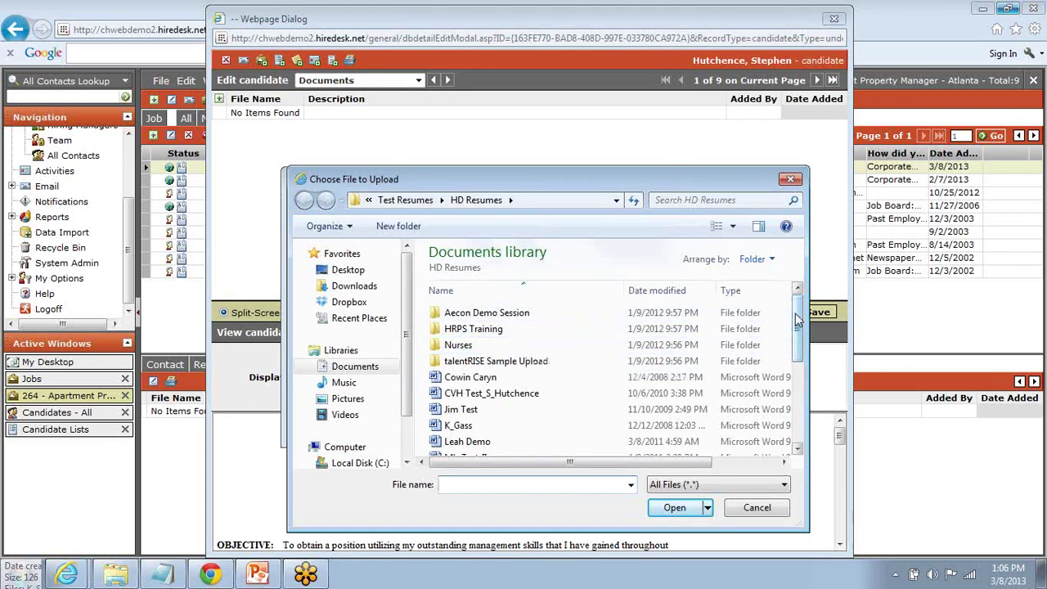
pyautogui.scroll(-3, 780, 312)
pyautogui.click(504, 383)
pyautogui.doubleClick(505, 382)
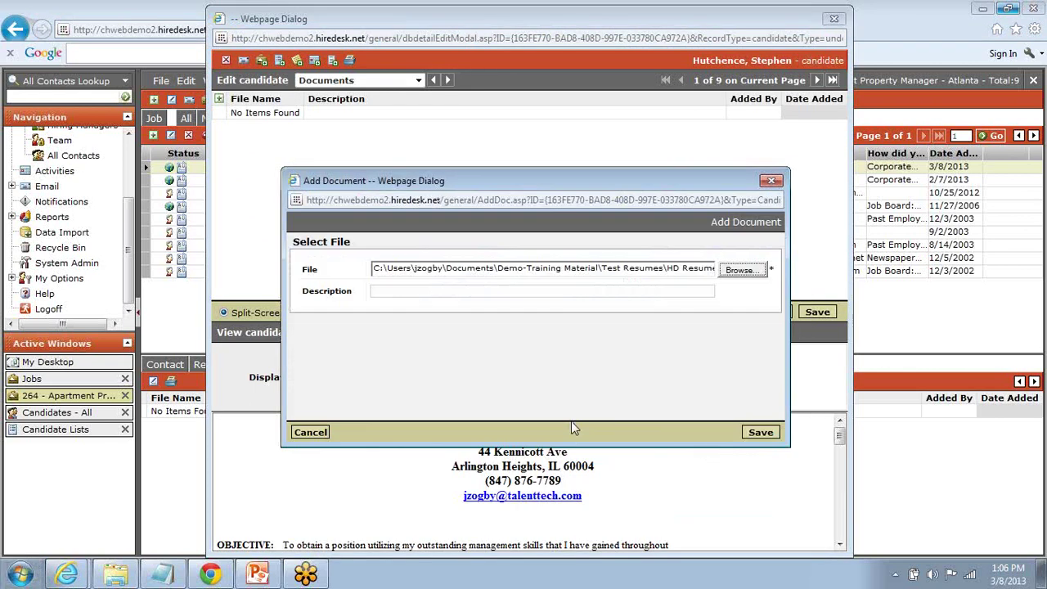
pyautogui.click(749, 432)
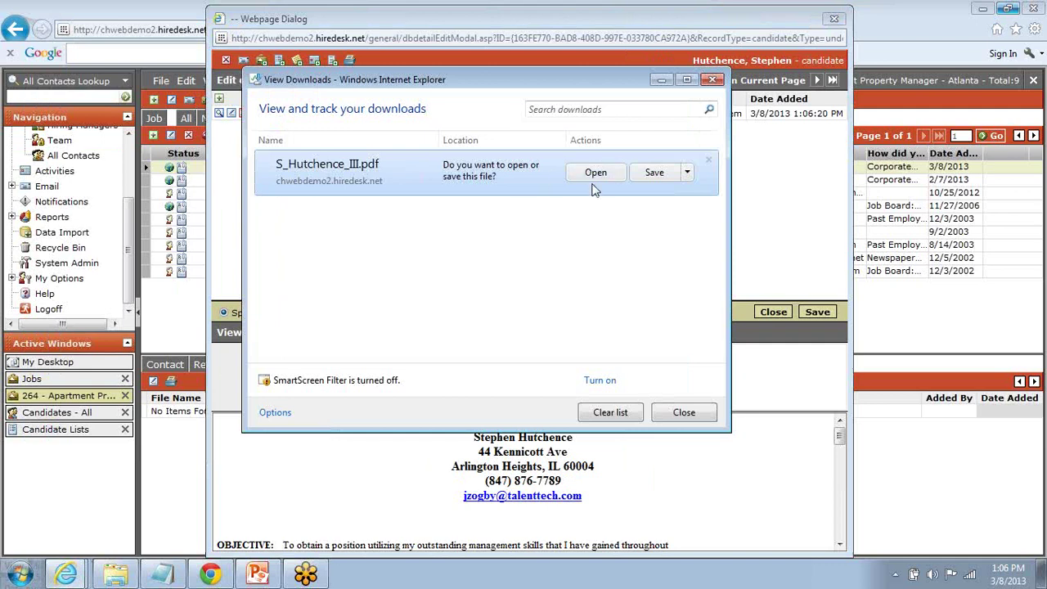
pyautogui.click(594, 179)
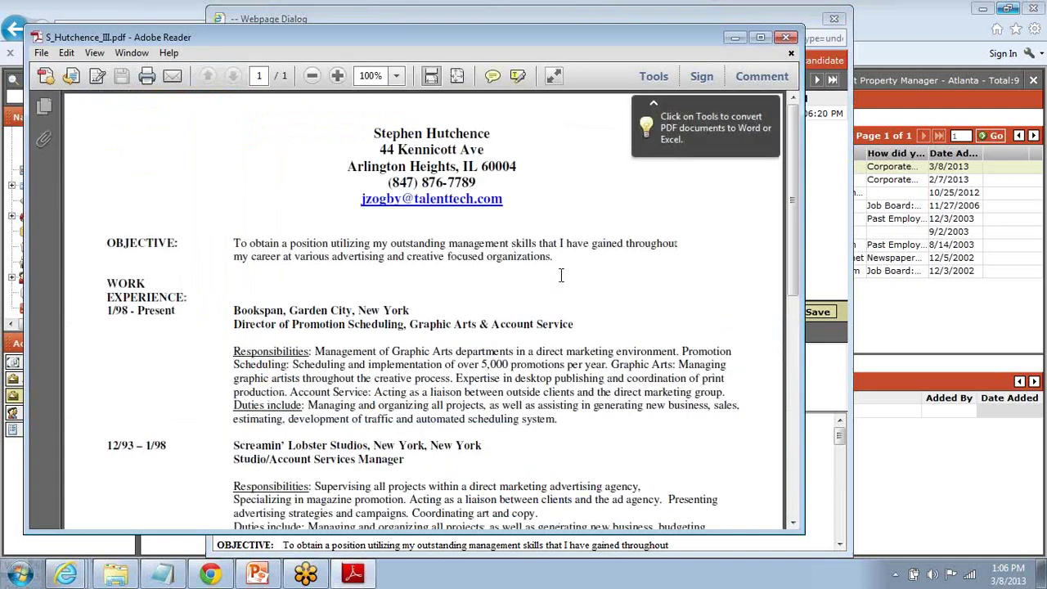
pyautogui.scroll(-5, 561, 274)
pyautogui.scroll(5, 561, 273)
pyautogui.click(785, 37)
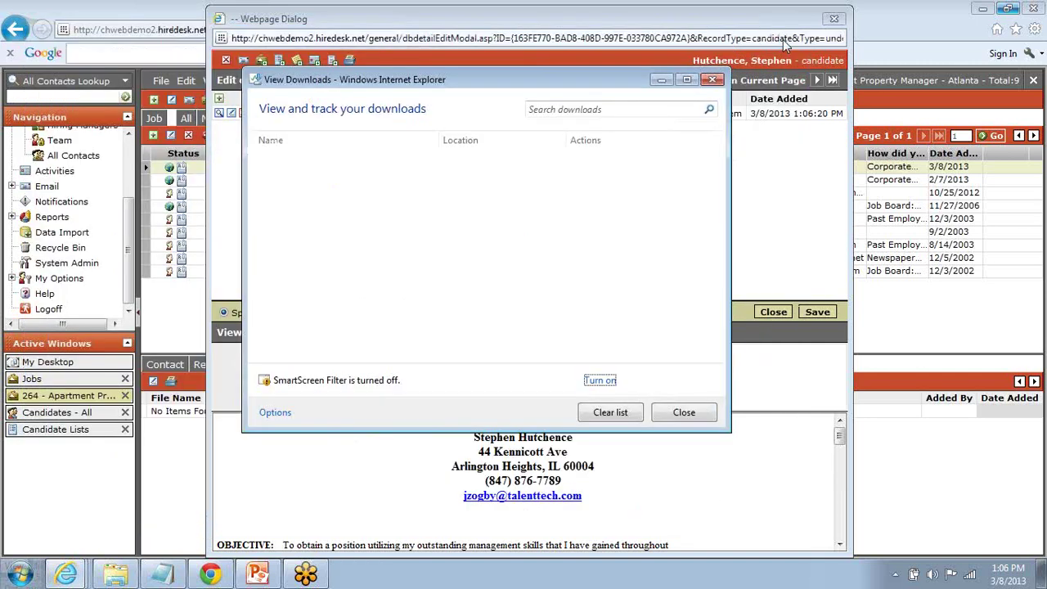
pyautogui.click(688, 412)
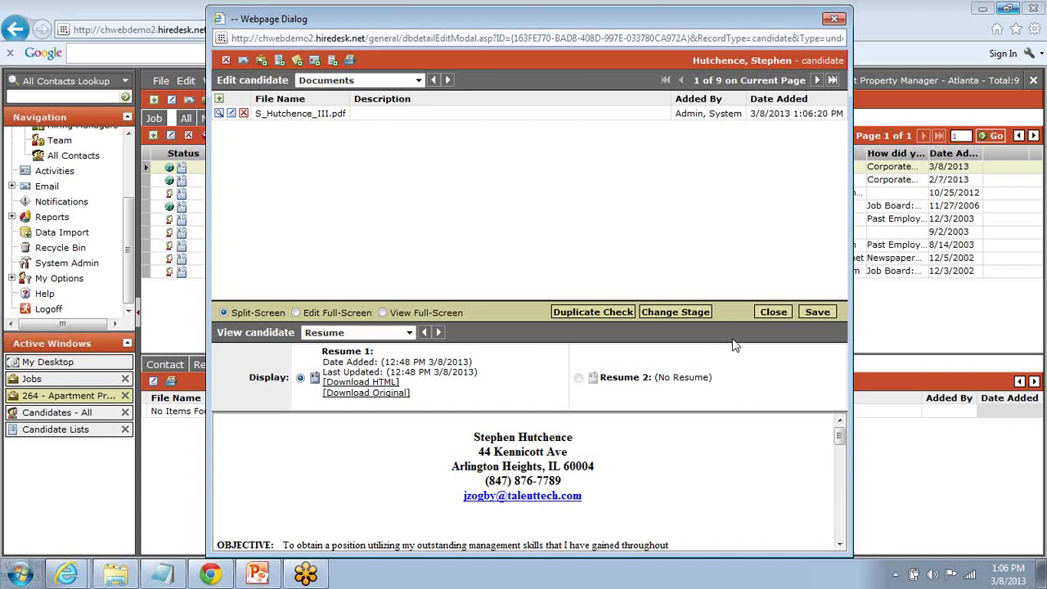
pyautogui.click(773, 314)
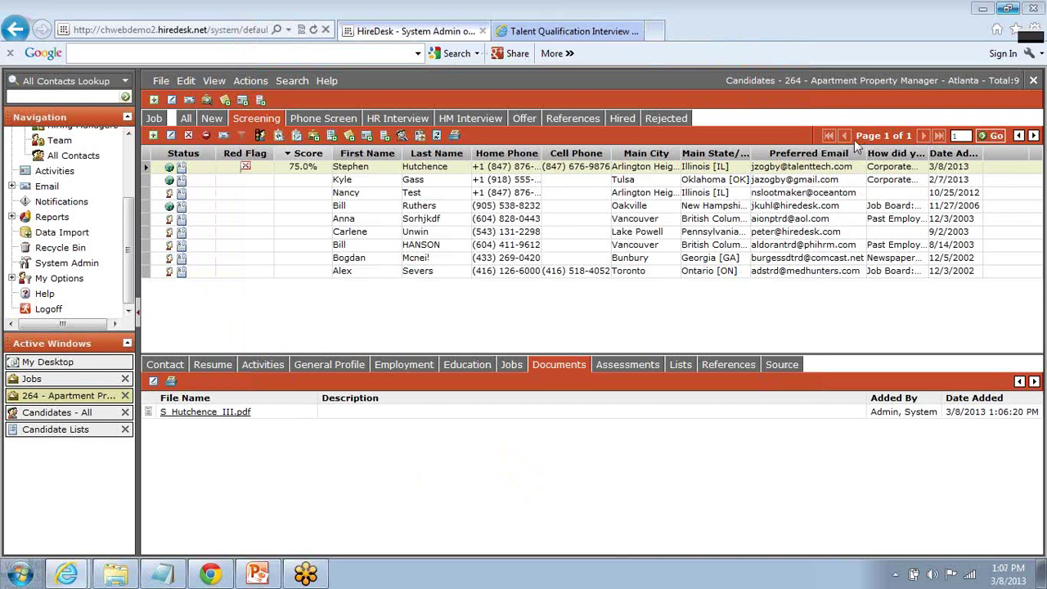
pyautogui.click(293, 82)
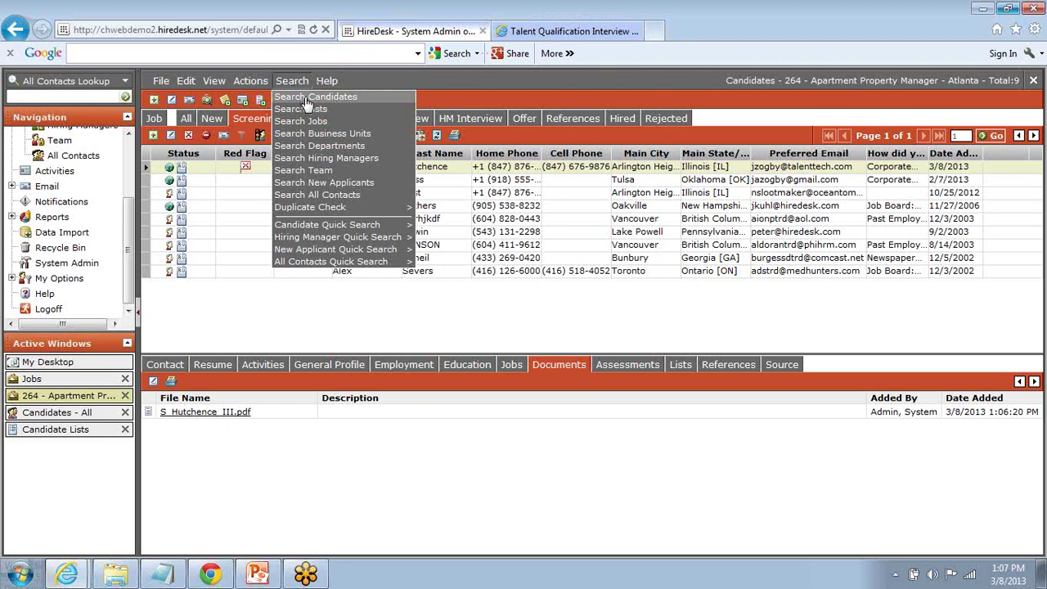
# Step: Add the criterion Primary Resume Keyword equals 'Microsoft Excel' to a candidate search, matching 36 records
pyautogui.click(305, 98)
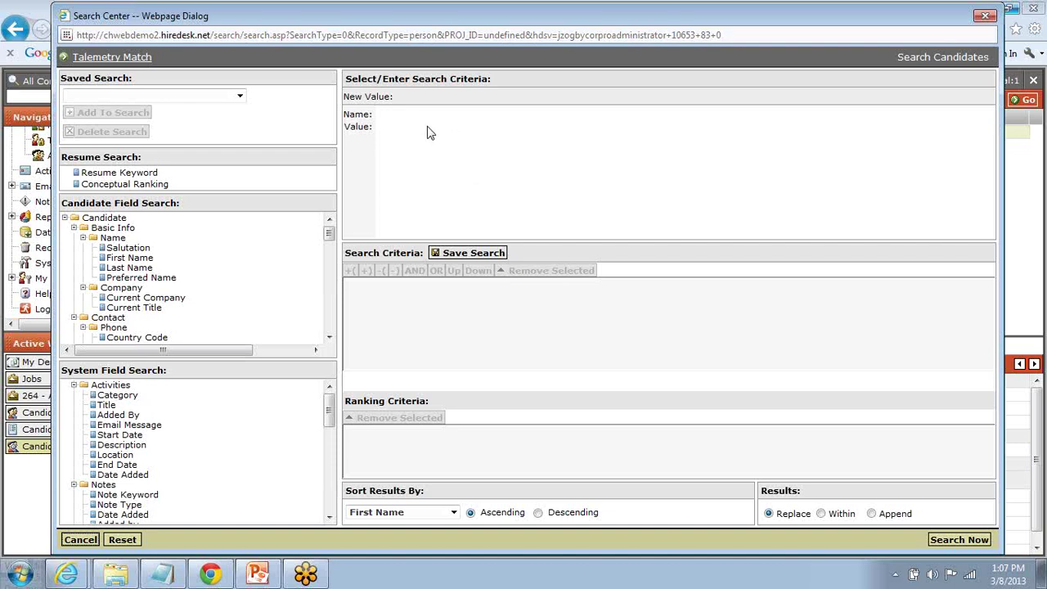
pyautogui.click(118, 174)
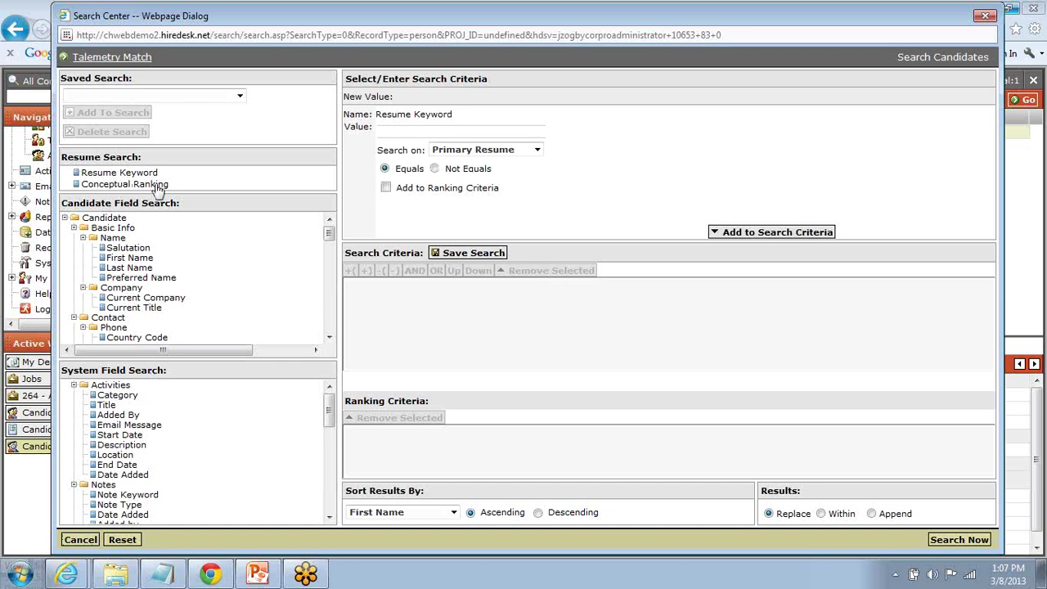
pyautogui.click(397, 128)
pyautogui.write('Microsoft Excel')
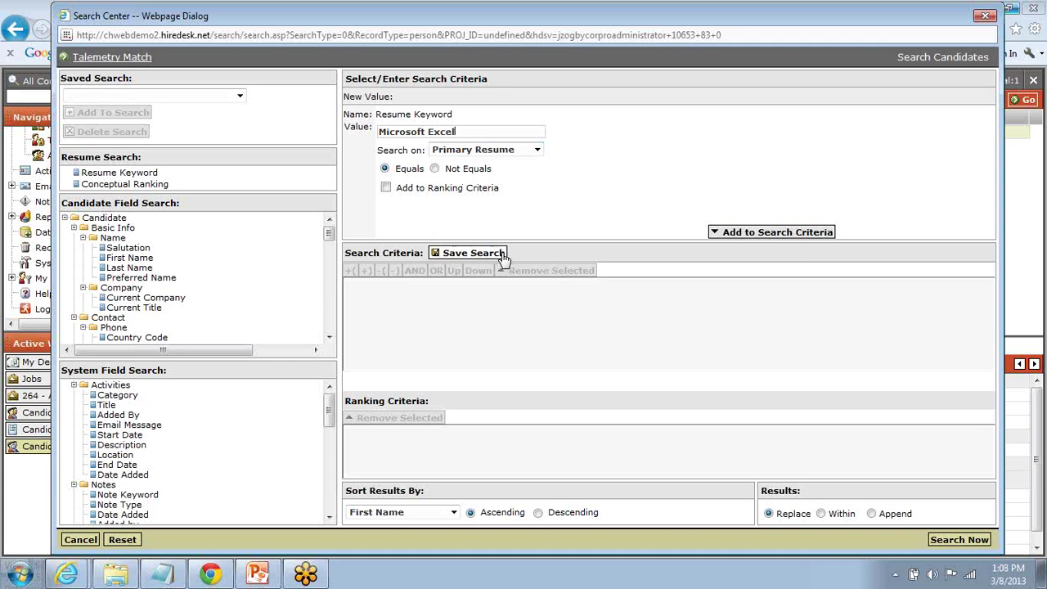
pyautogui.click(717, 234)
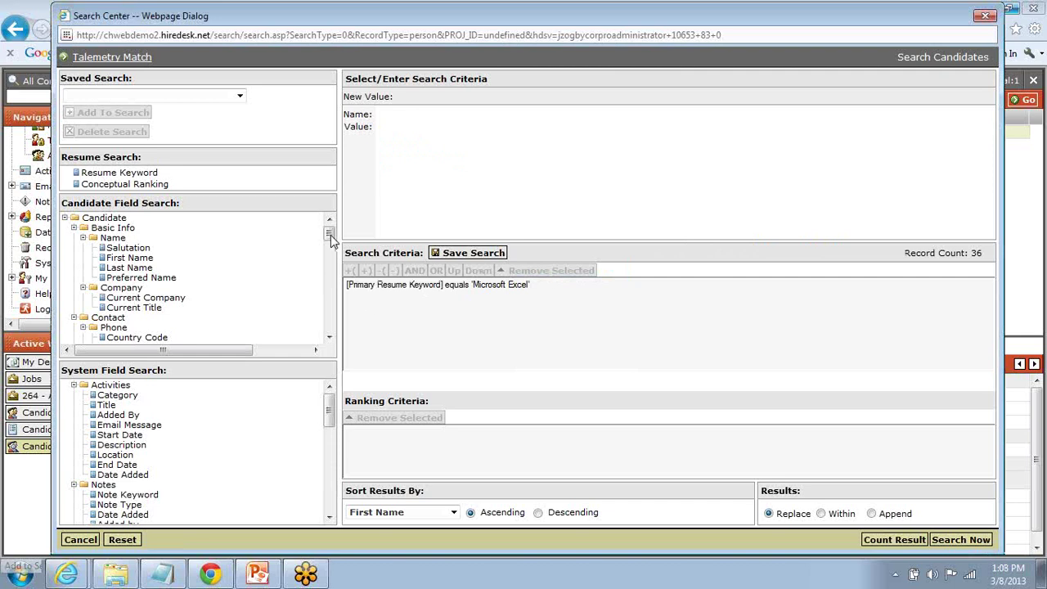
# Step: Add a proximity search criterion for zip code 60084
pyautogui.moveTo(329, 235); pyautogui.dragTo(332, 279)
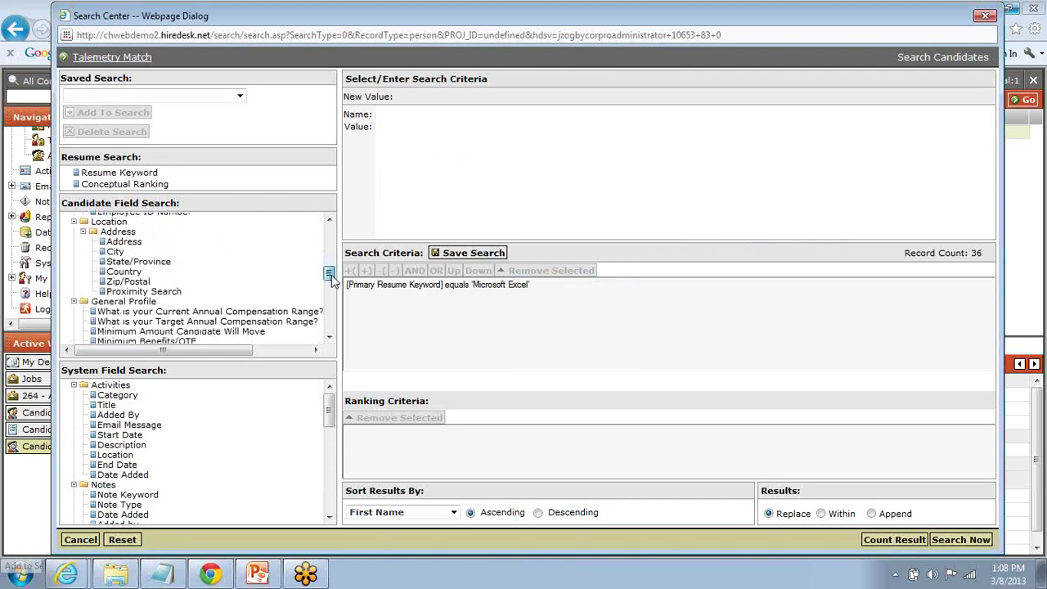
pyautogui.click(167, 294)
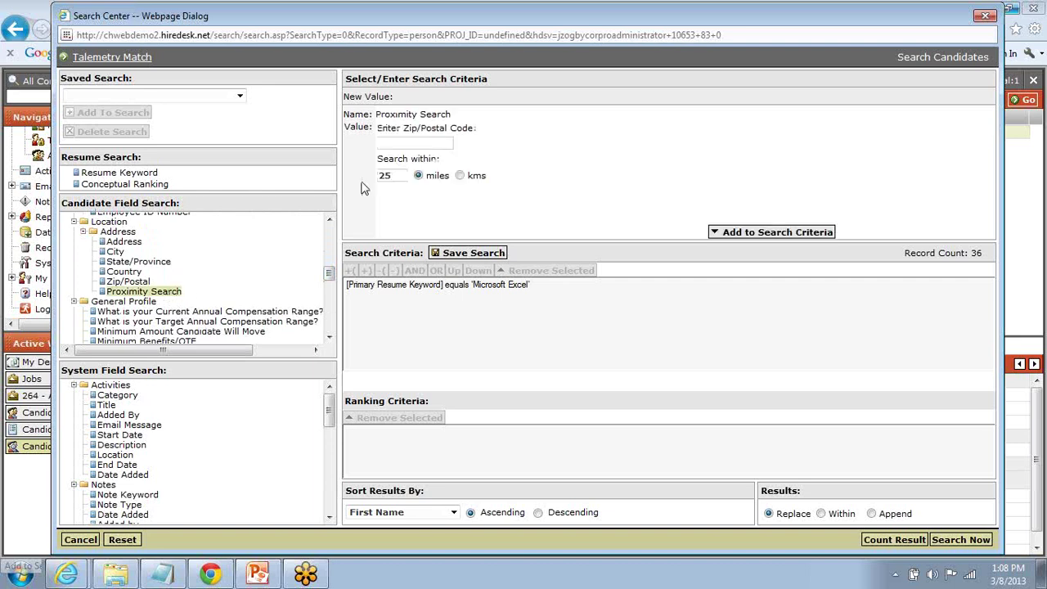
pyautogui.click(412, 144)
pyautogui.write('60084')
pyautogui.click(766, 234)
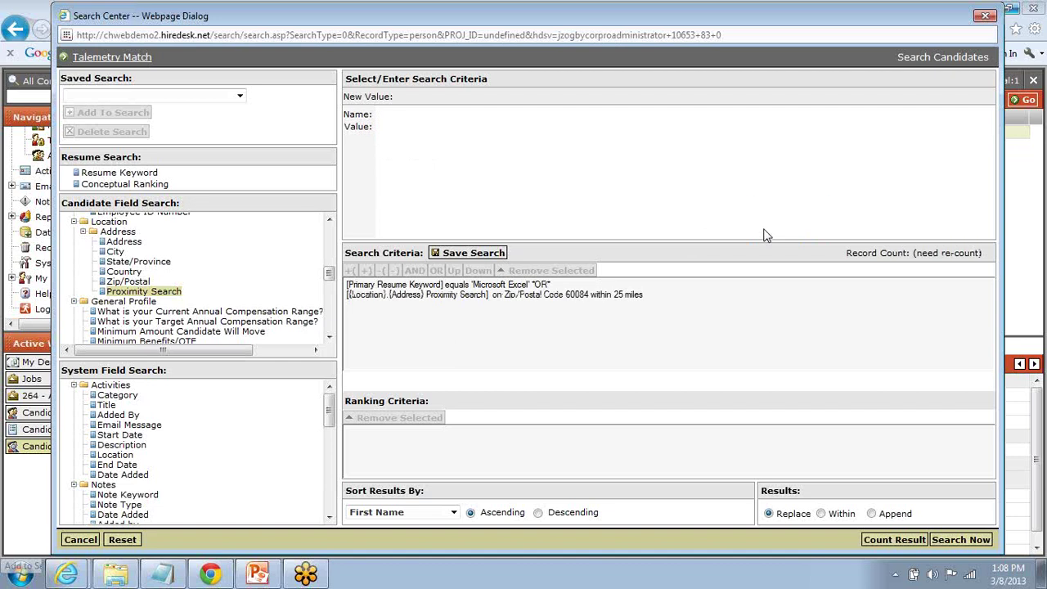
# Step: Combine the zip and Microsoft Excel criteria with AND, count the matches, and list the 4 candidates
pyautogui.click(542, 288)
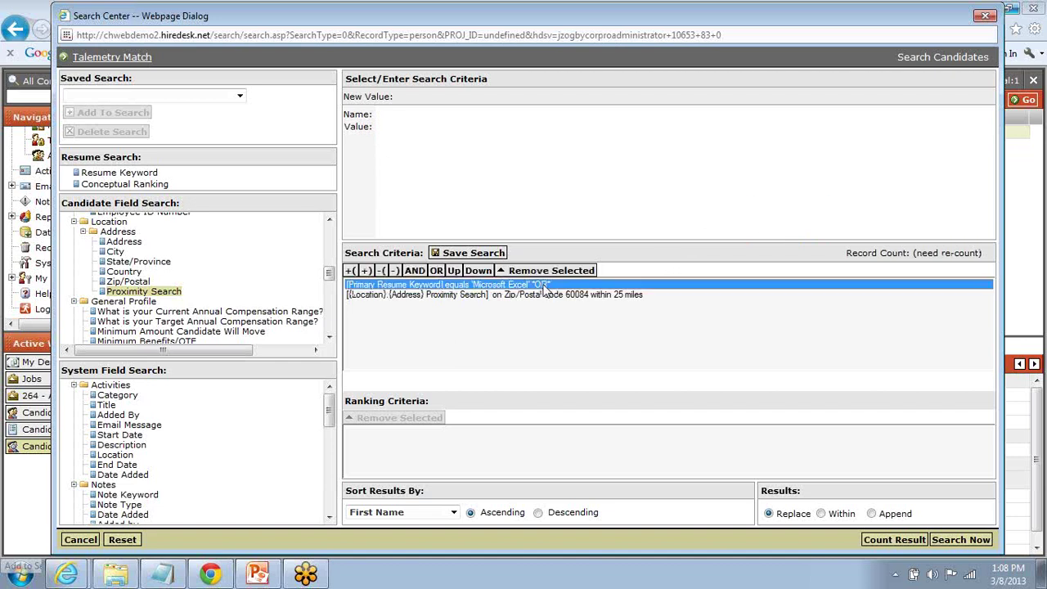
pyautogui.click(416, 273)
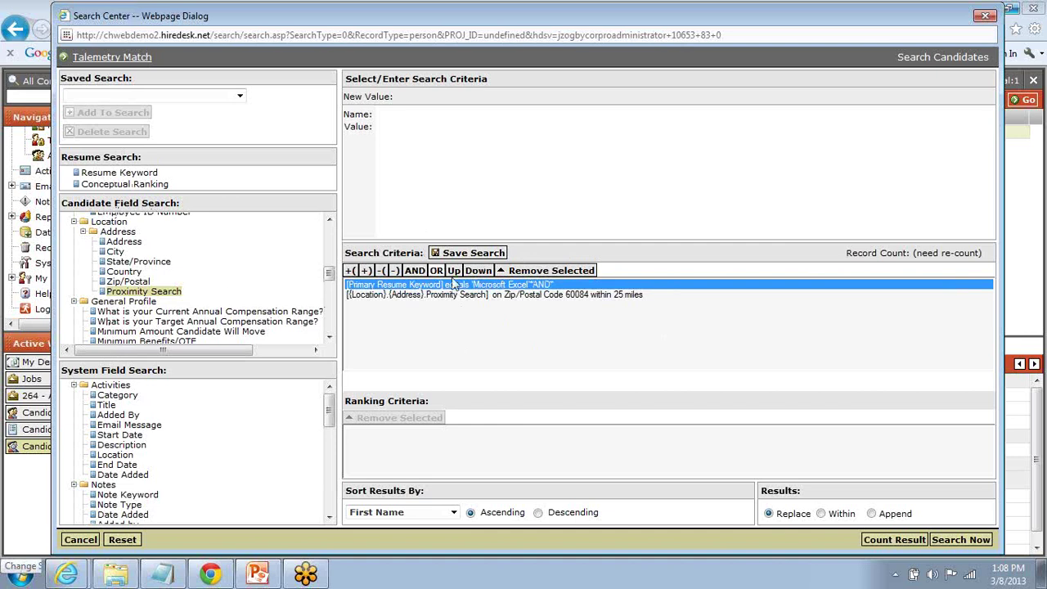
pyautogui.click(903, 545)
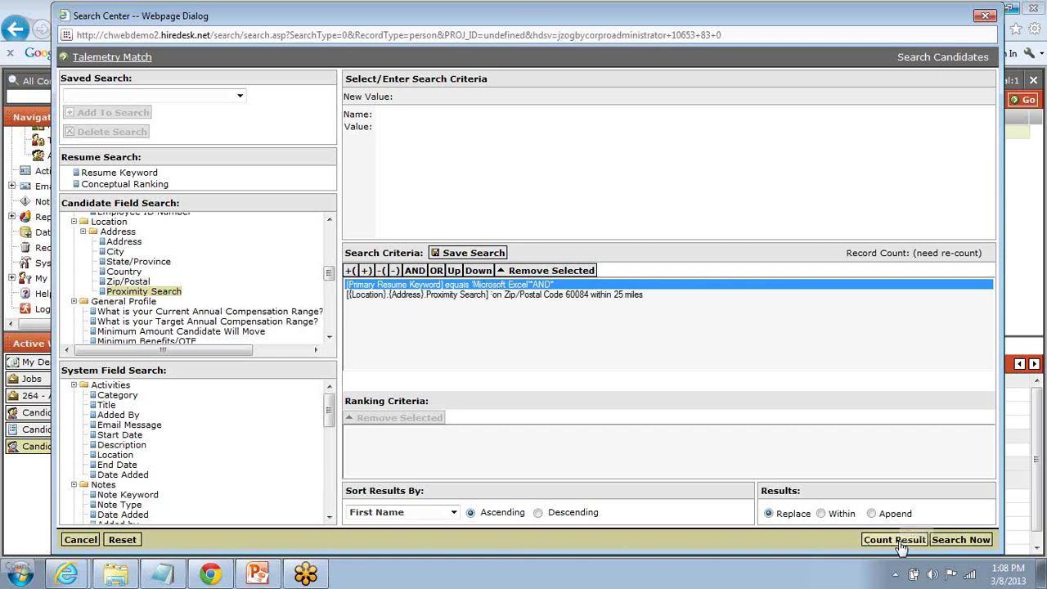
pyautogui.click(903, 545)
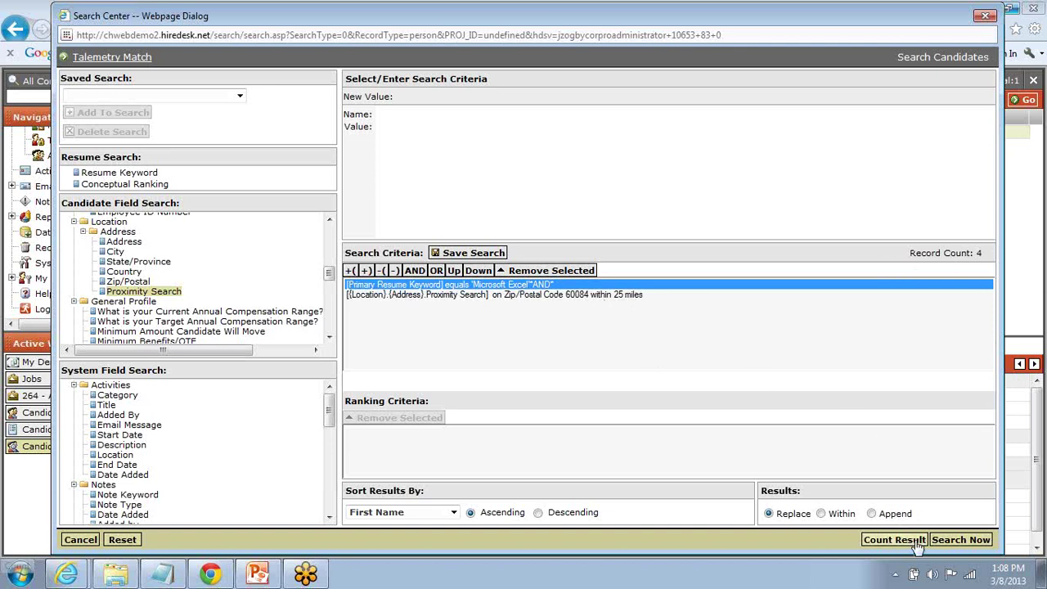
pyautogui.click(959, 540)
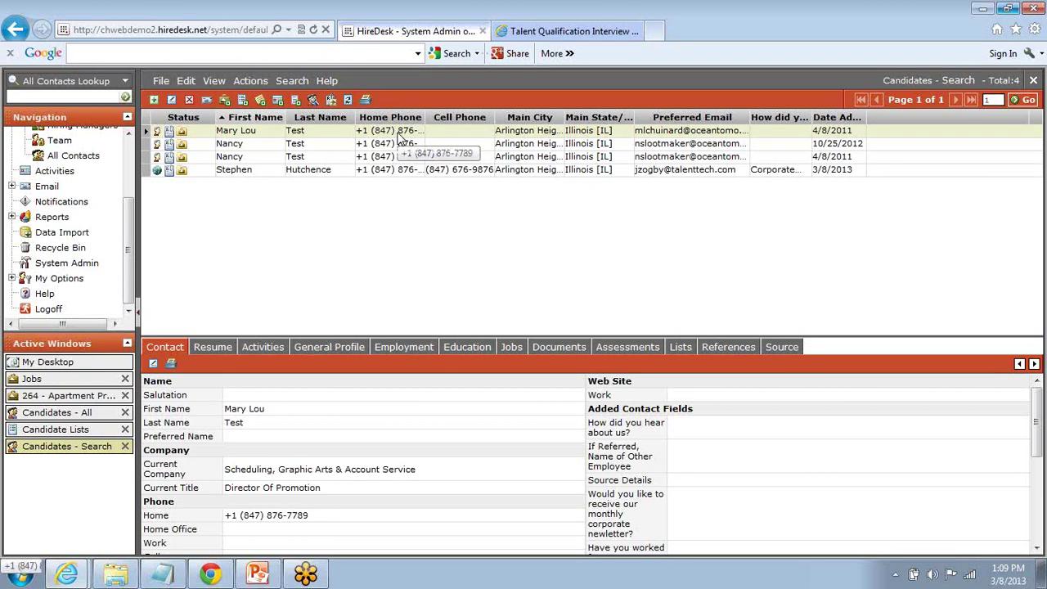
# Step: Open the first candidate's record with the resume shown full-screen
pyautogui.doubleClick(404, 150)
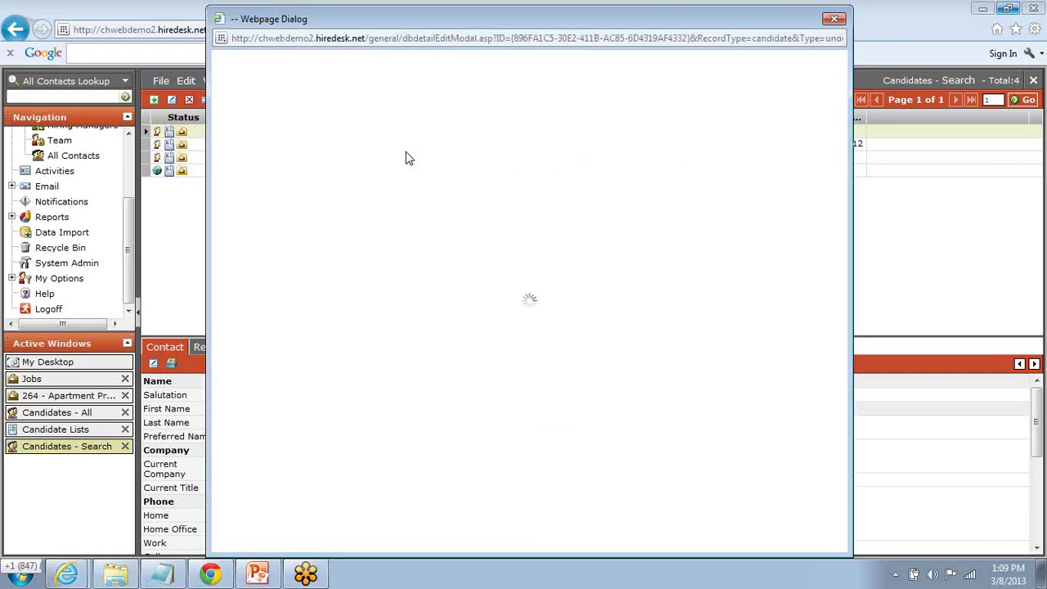
pyautogui.moveTo(521, 28); pyautogui.dragTo(692, 20)
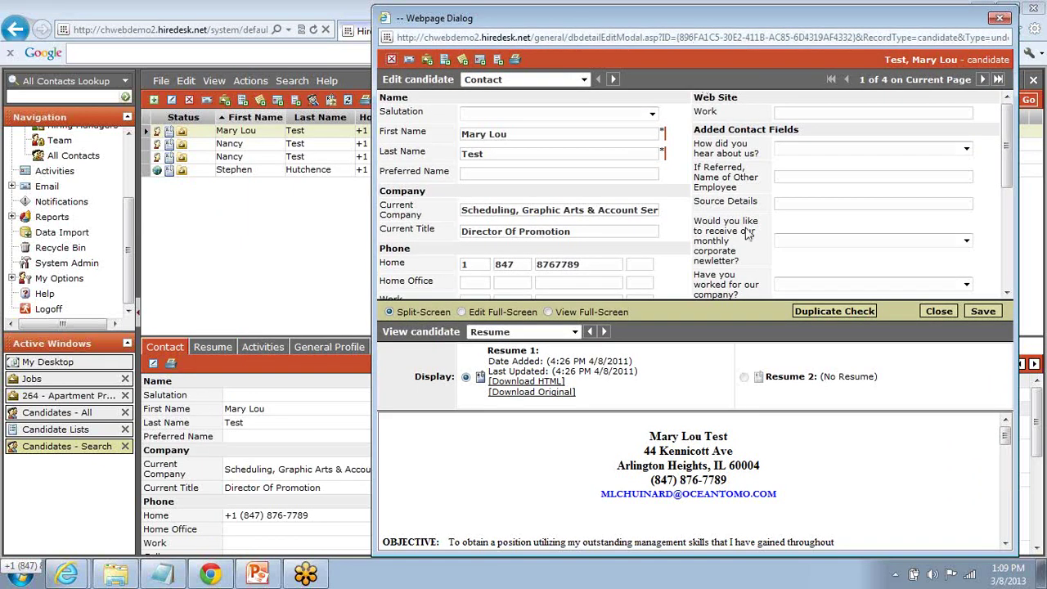
pyautogui.click(549, 312)
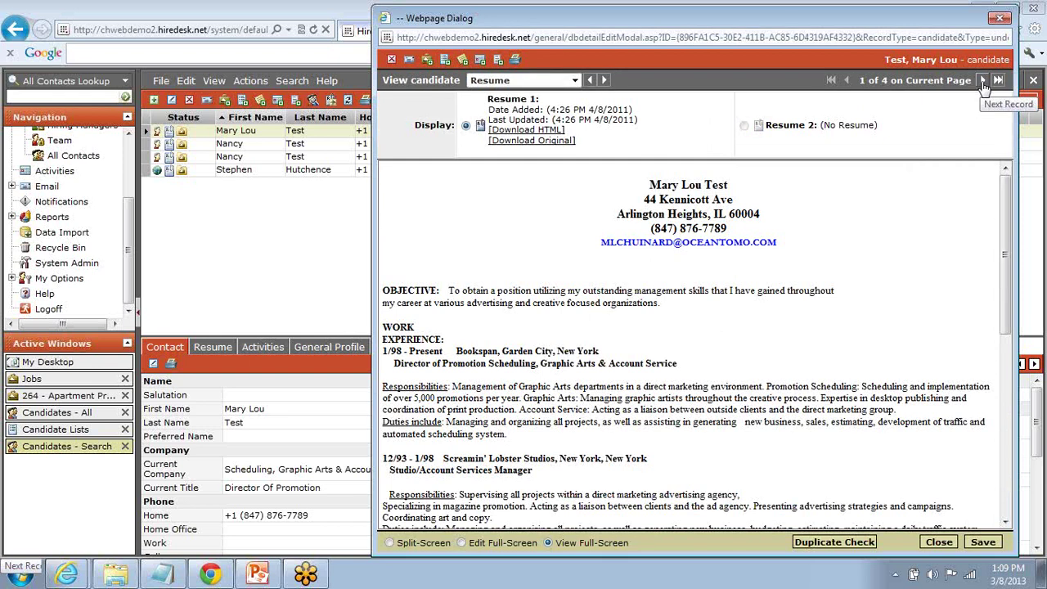
# Step: Step through the other candidates' resumes, close the record, and bring up the Select Jobs dialog
pyautogui.click(984, 82)
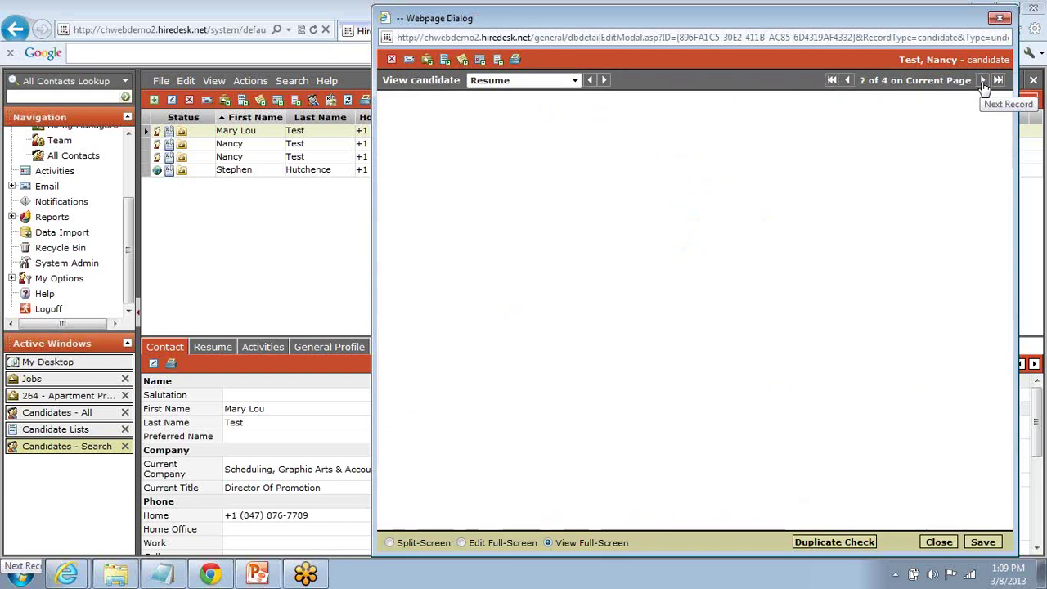
pyautogui.click(984, 85)
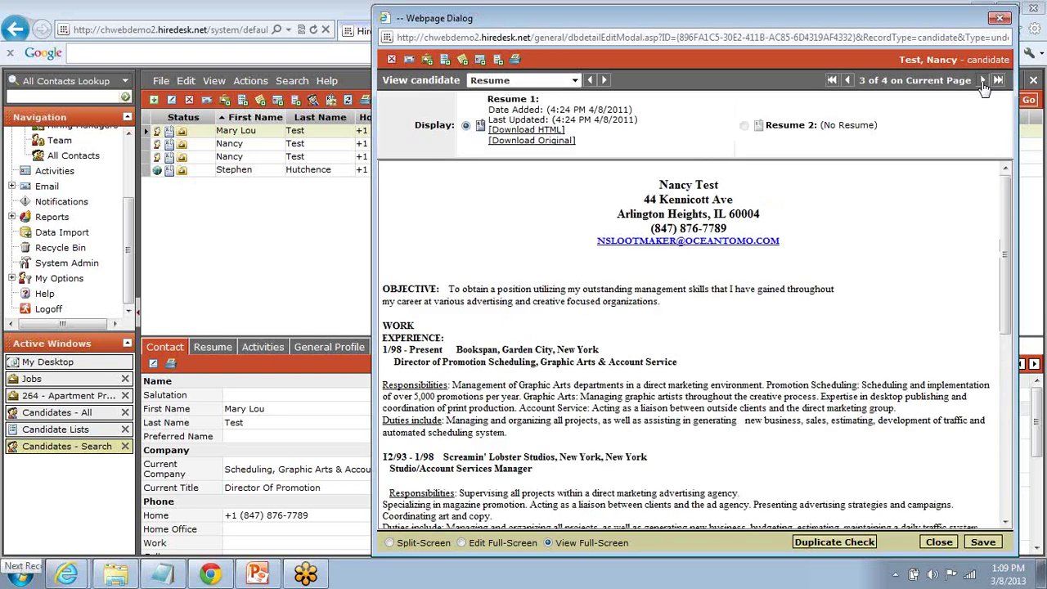
pyautogui.click(983, 85)
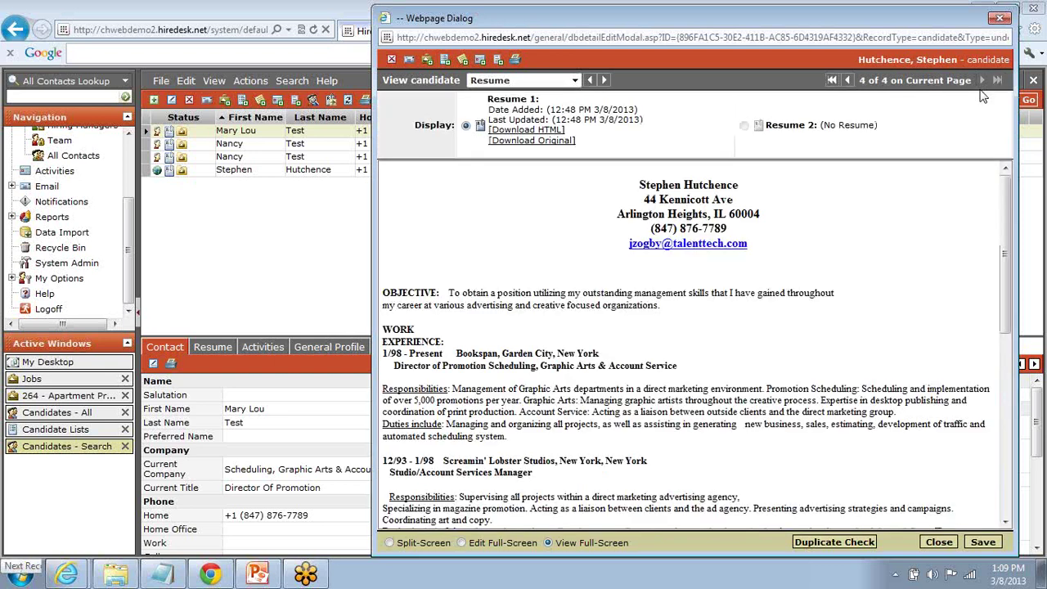
pyautogui.click(832, 80)
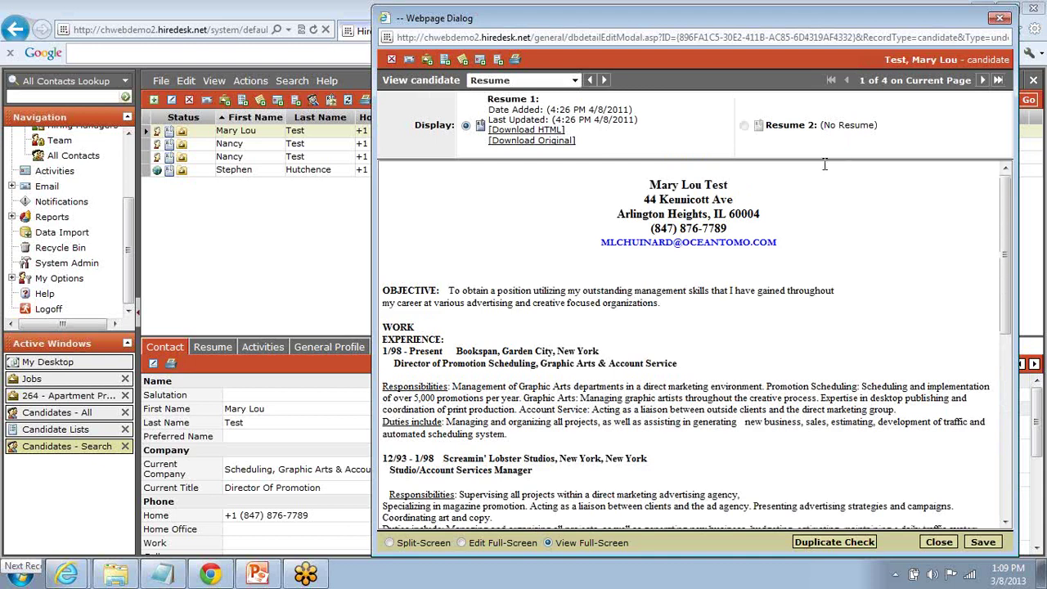
pyautogui.click(941, 542)
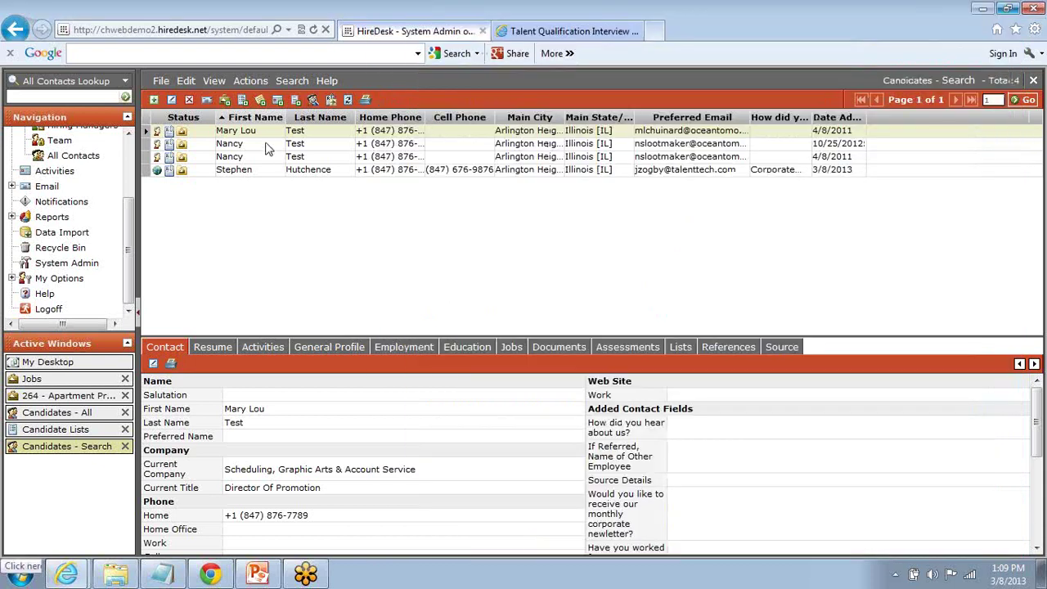
pyautogui.click(224, 100)
pyautogui.click(225, 102)
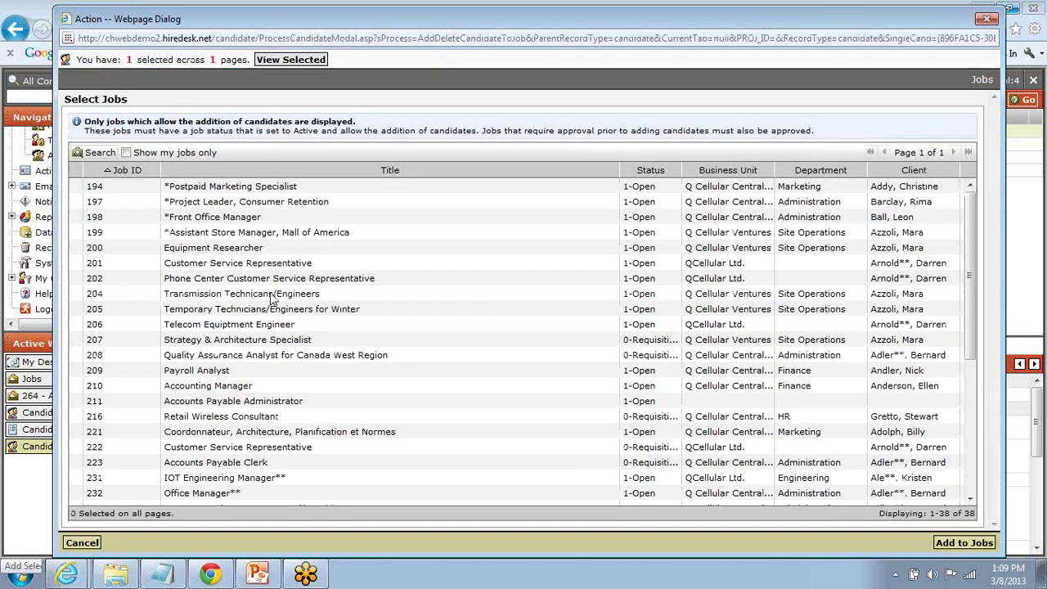
# Step: Add the candidate to job 200, Equipment Researcher, keeping them in the New stage
pyautogui.click(234, 249)
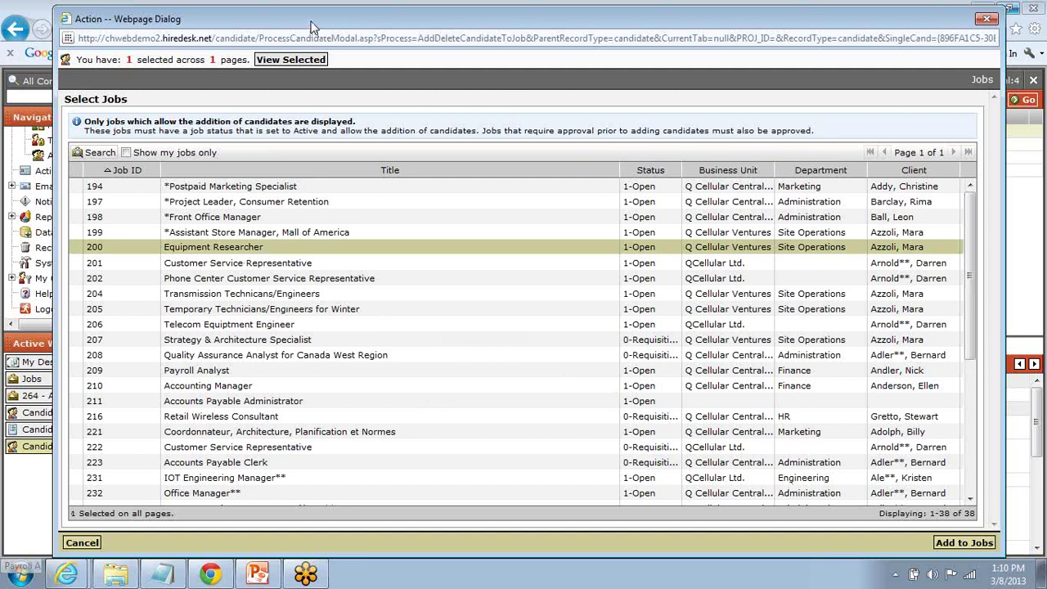
pyautogui.moveTo(311, 27); pyautogui.dragTo(301, 222)
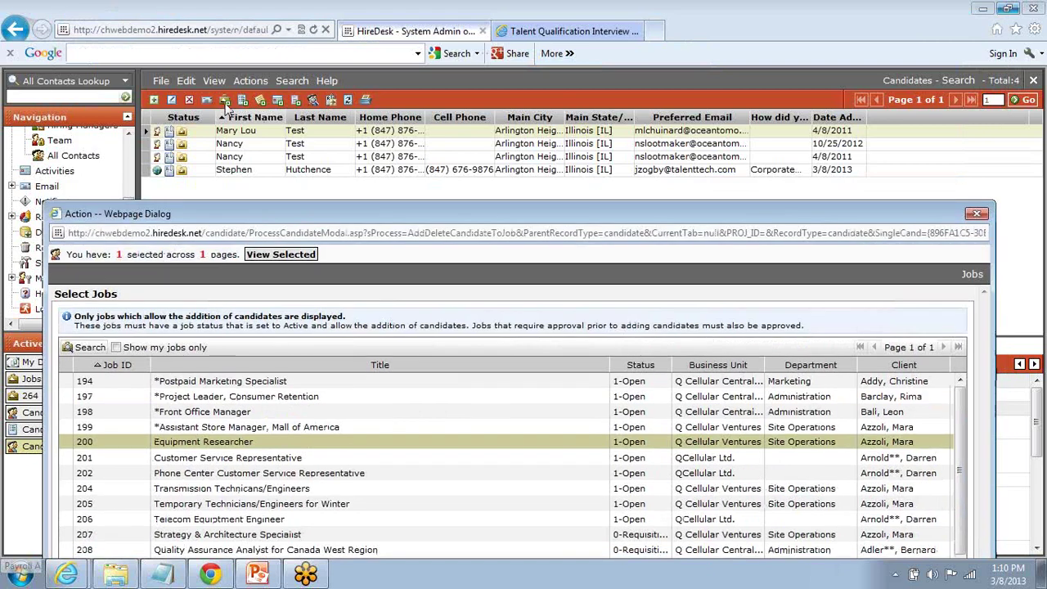
pyautogui.moveTo(311, 216); pyautogui.dragTo(307, 18)
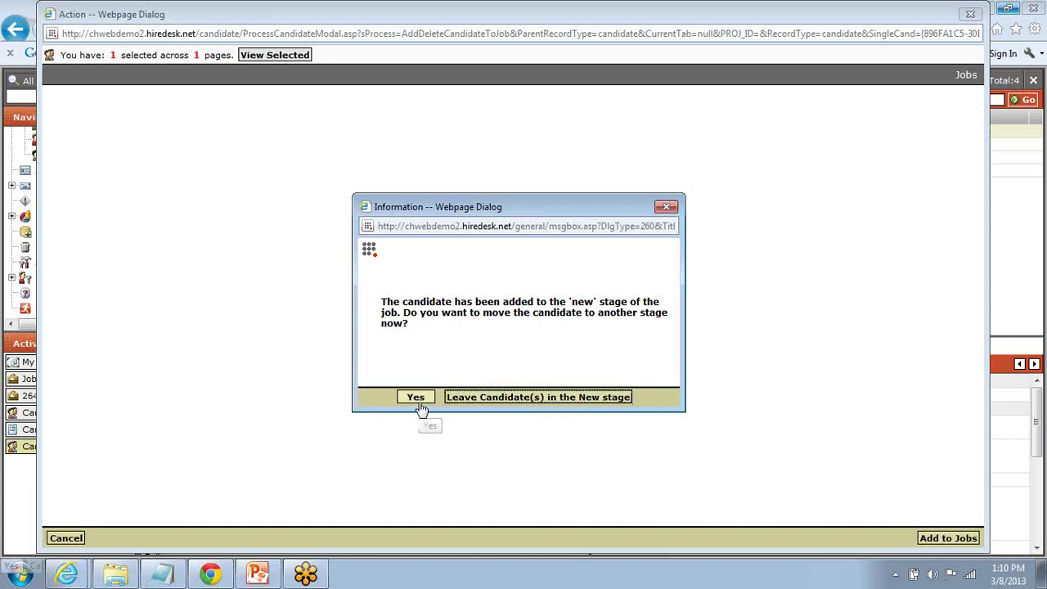
pyautogui.click(512, 399)
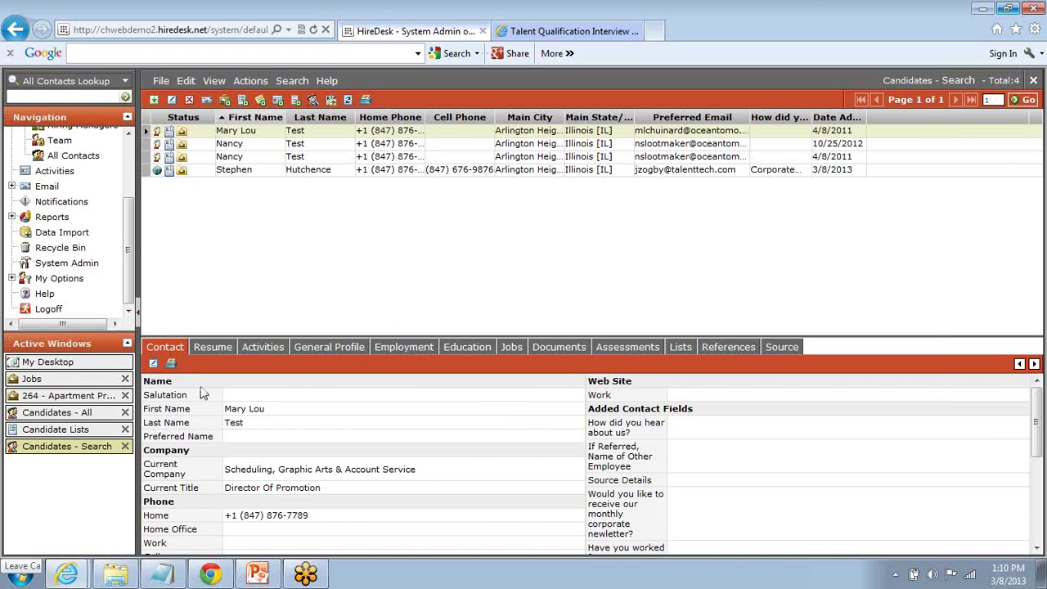
# Step: Show all active jobs, open job 200 Equipment Researcher, and view its 51 New-stage candidates
pyautogui.click(73, 380)
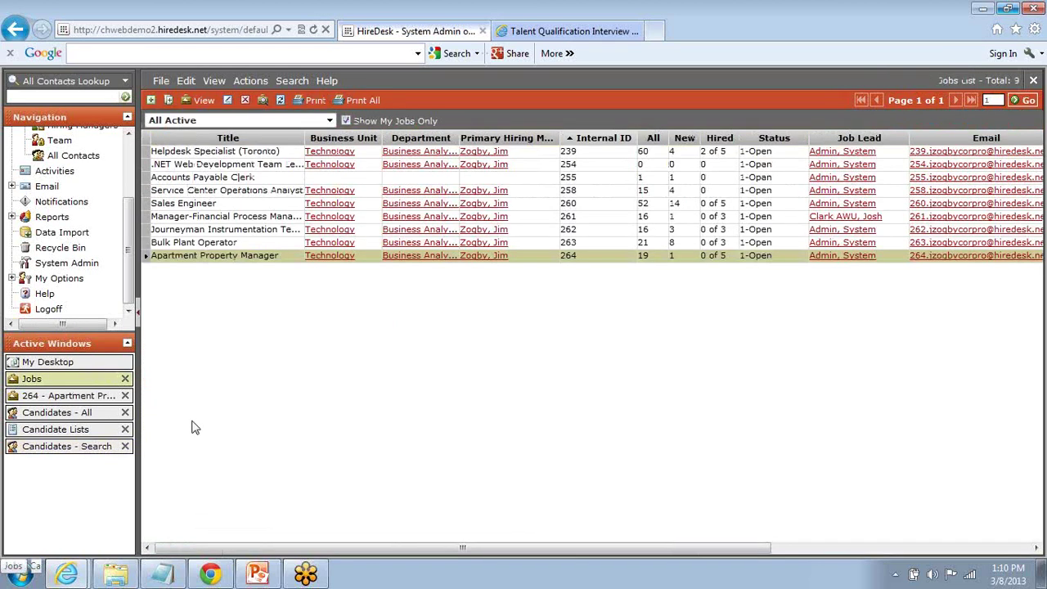
pyautogui.click(346, 120)
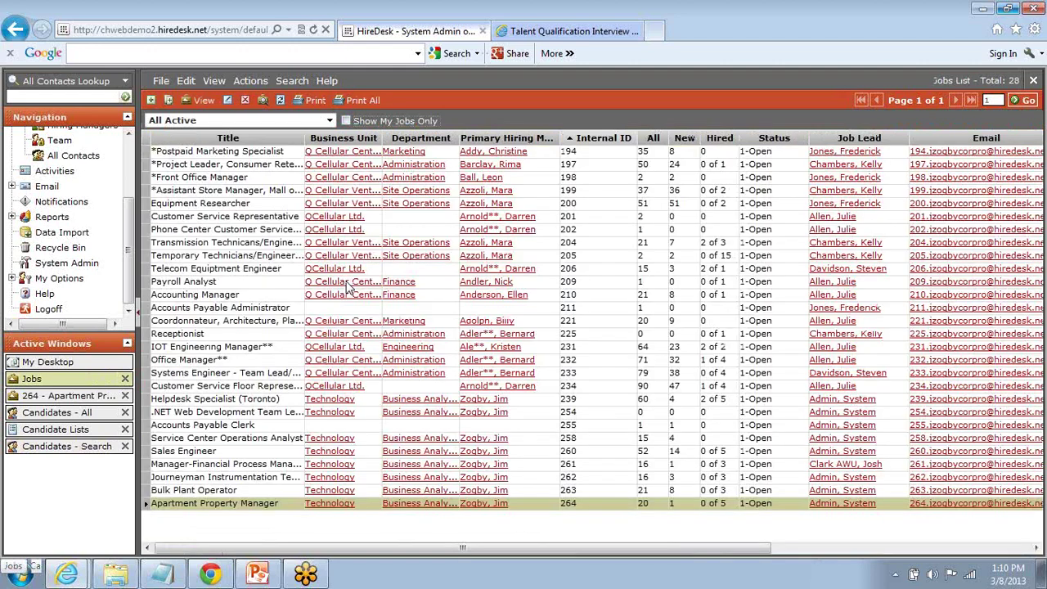
pyautogui.doubleClick(215, 204)
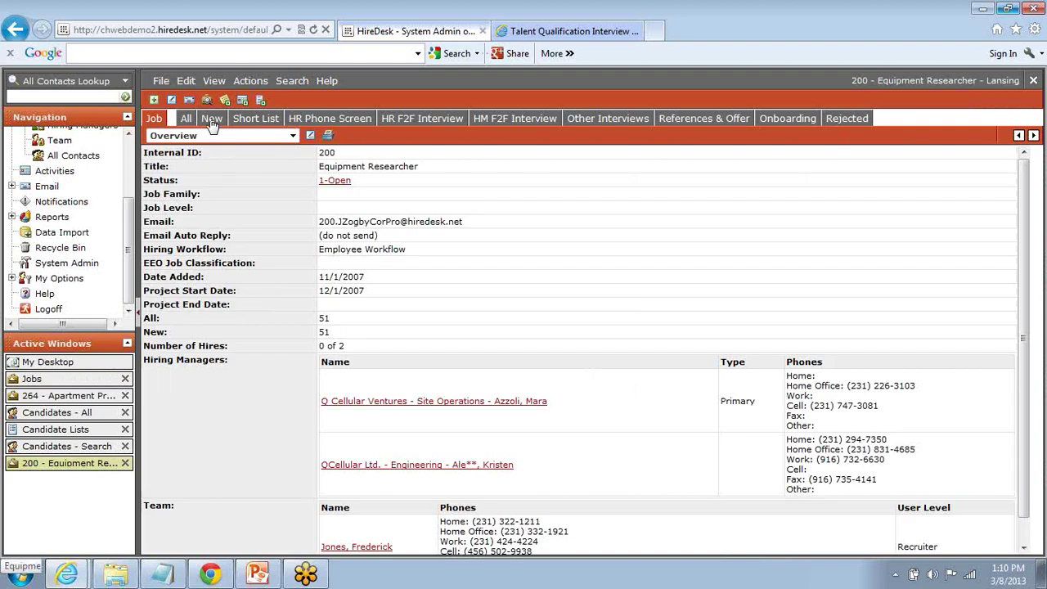
pyautogui.click(211, 119)
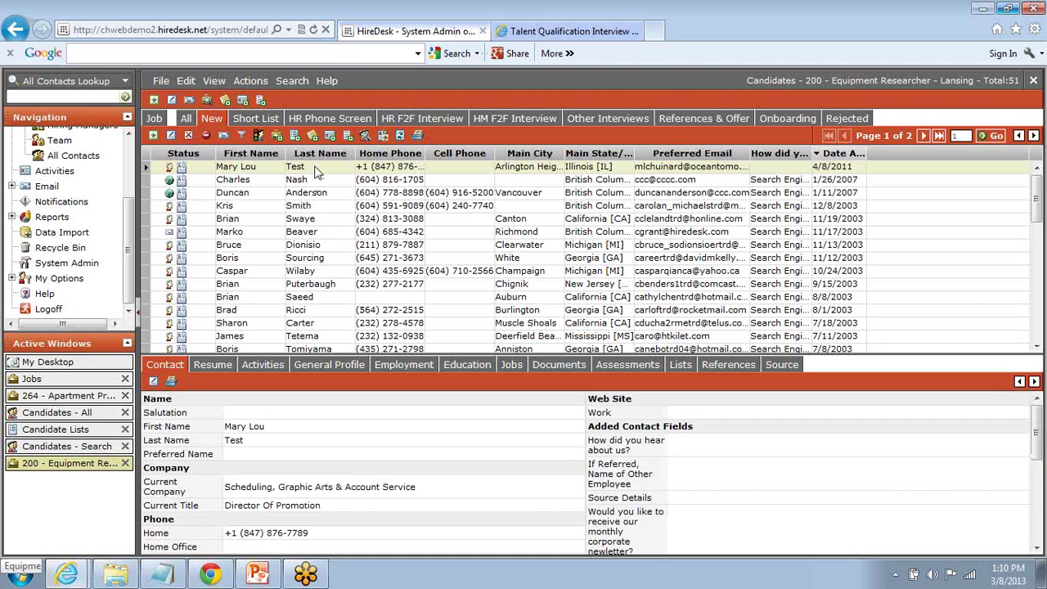
# Step: Dismiss the candidate Actions menu and expand Reports to show Ad Hoc, Standard and Broadcast Reports
pyautogui.click(250, 81)
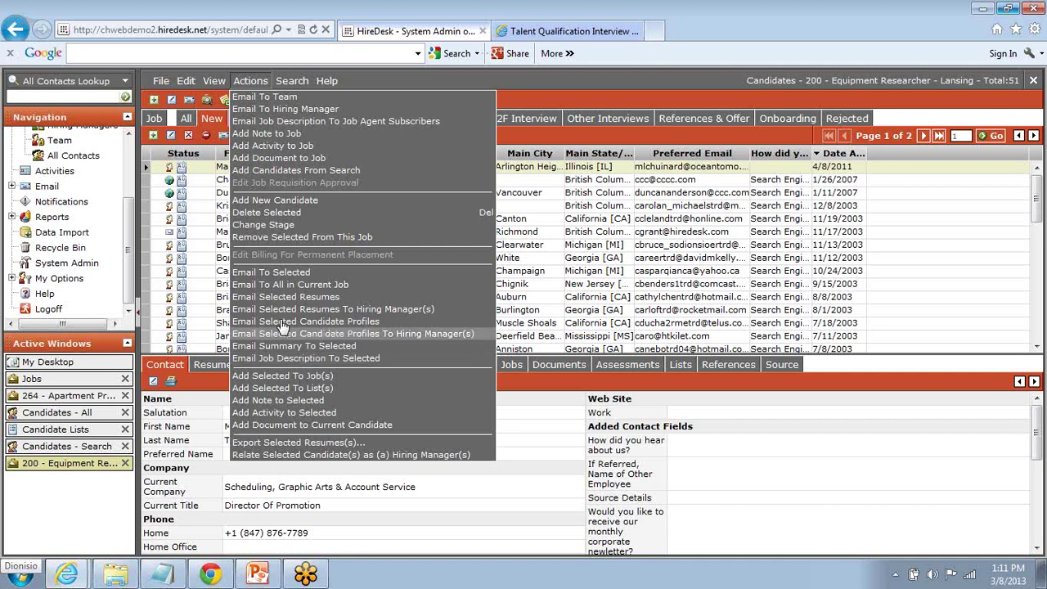
pyautogui.click(252, 82)
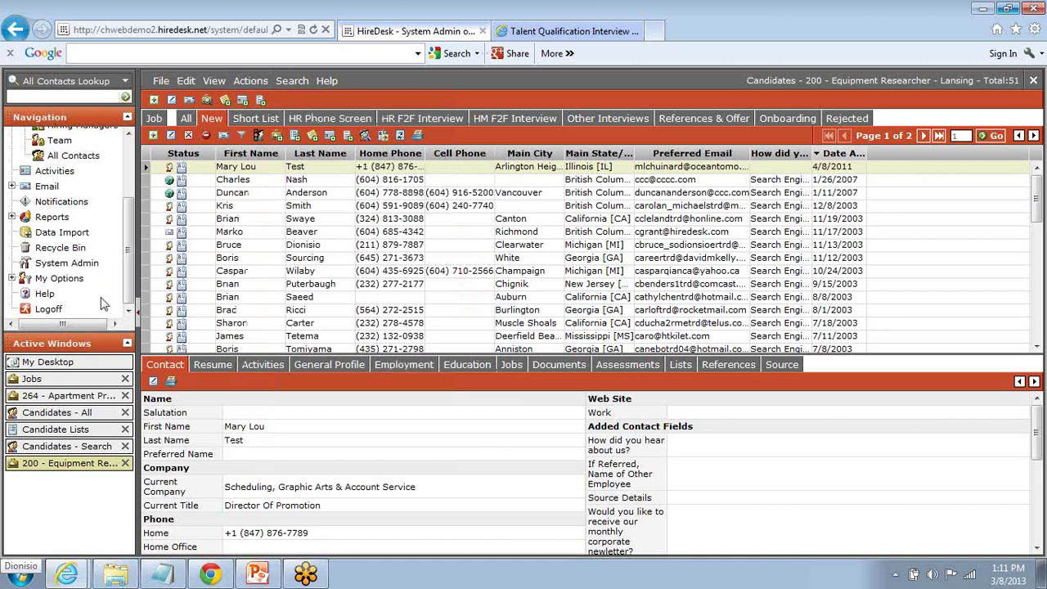
pyautogui.click(52, 222)
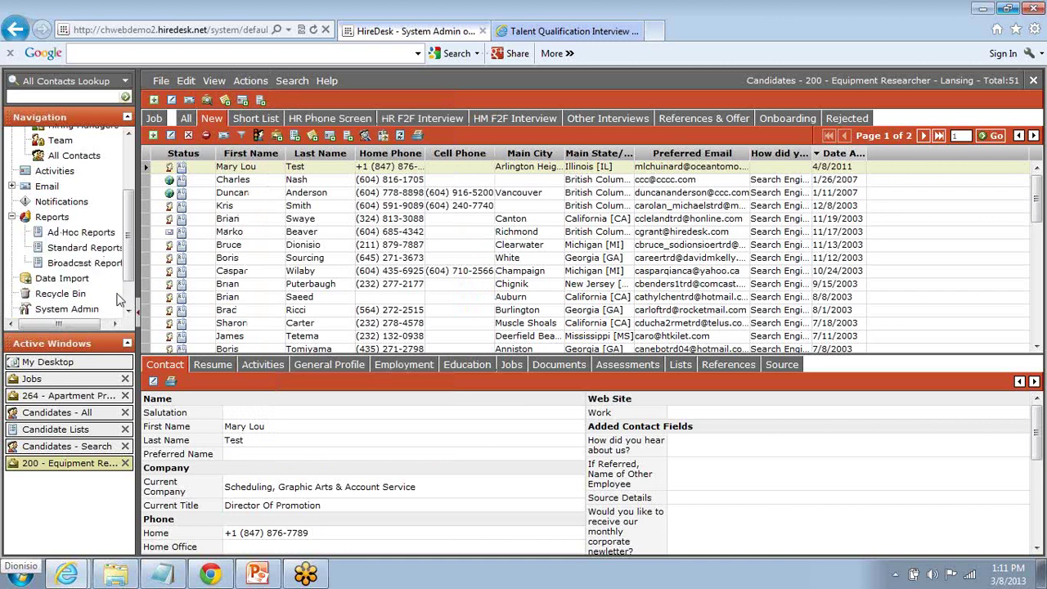
# Step: Open Standard Reports and browse the list of available reports
pyautogui.click(70, 248)
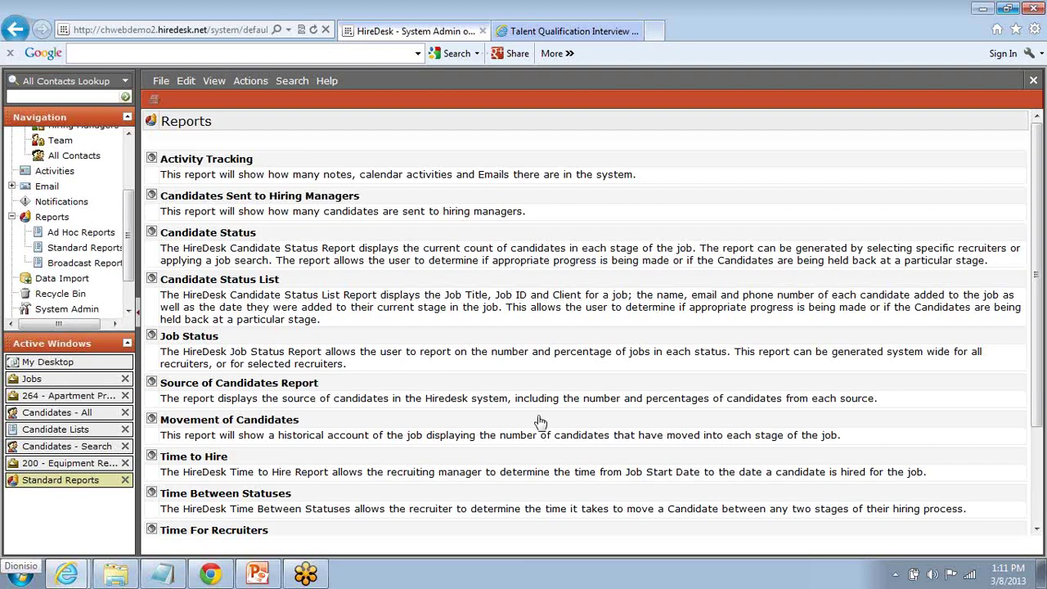
pyautogui.scroll(-3, 536, 411)
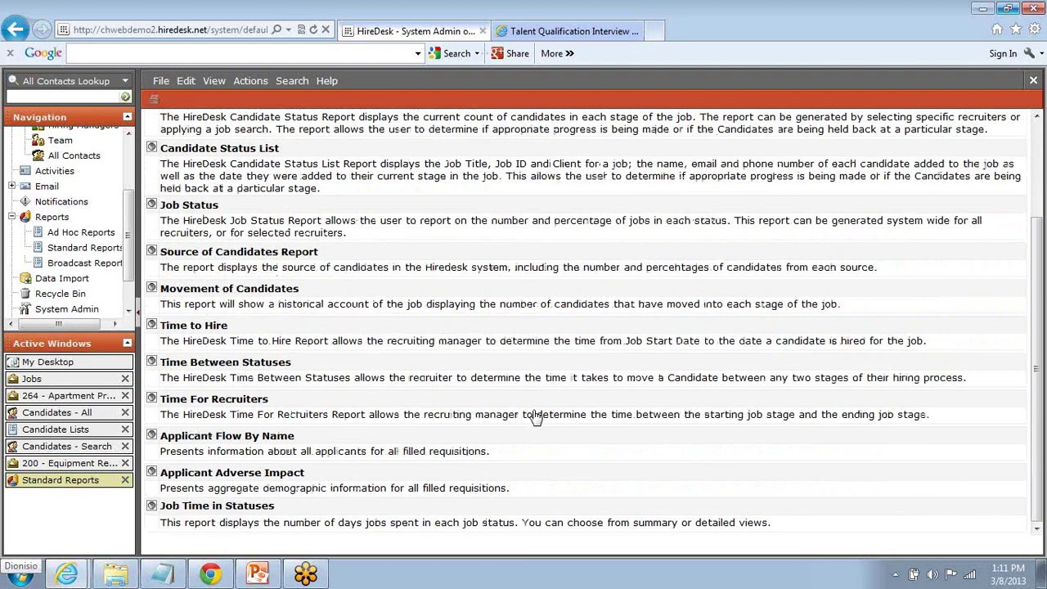
pyautogui.scroll(3, 528, 405)
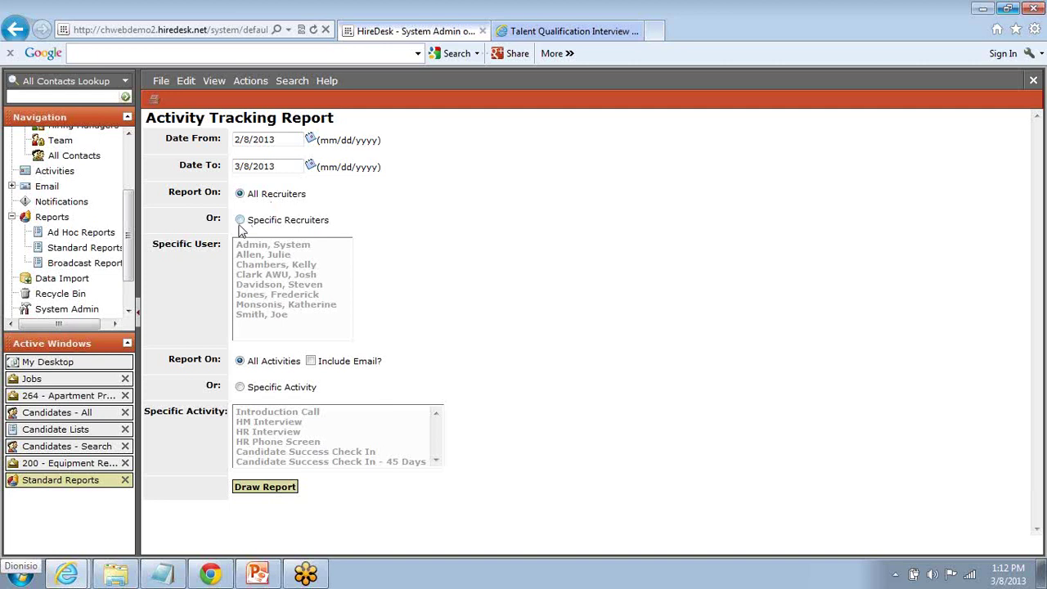
# Step: Keep the Activity Tracking report on All Recruiters, then bring up the Ad Hoc Reports list
pyautogui.click(239, 221)
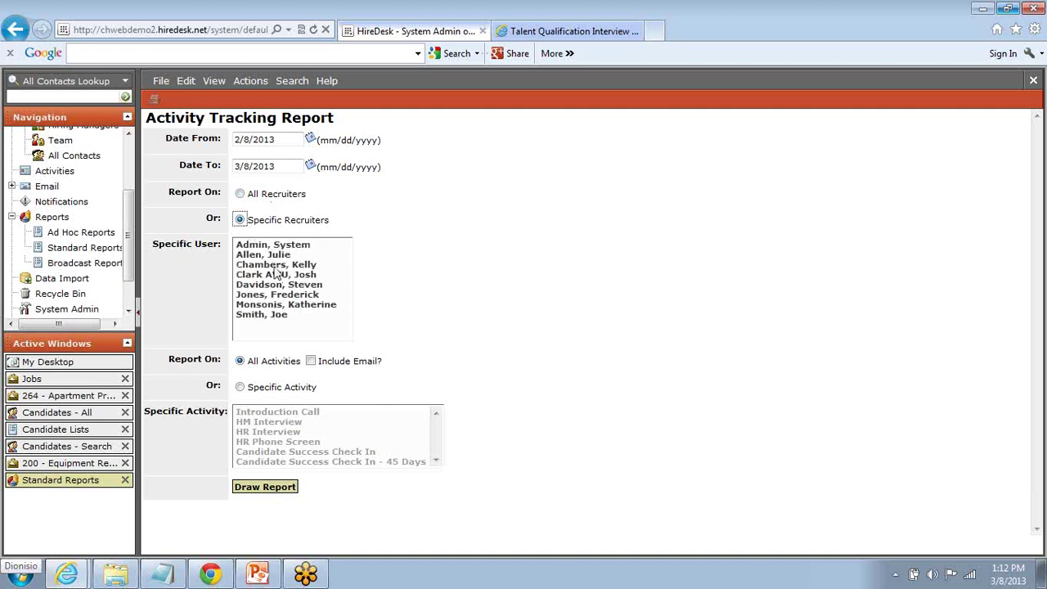
pyautogui.click(240, 194)
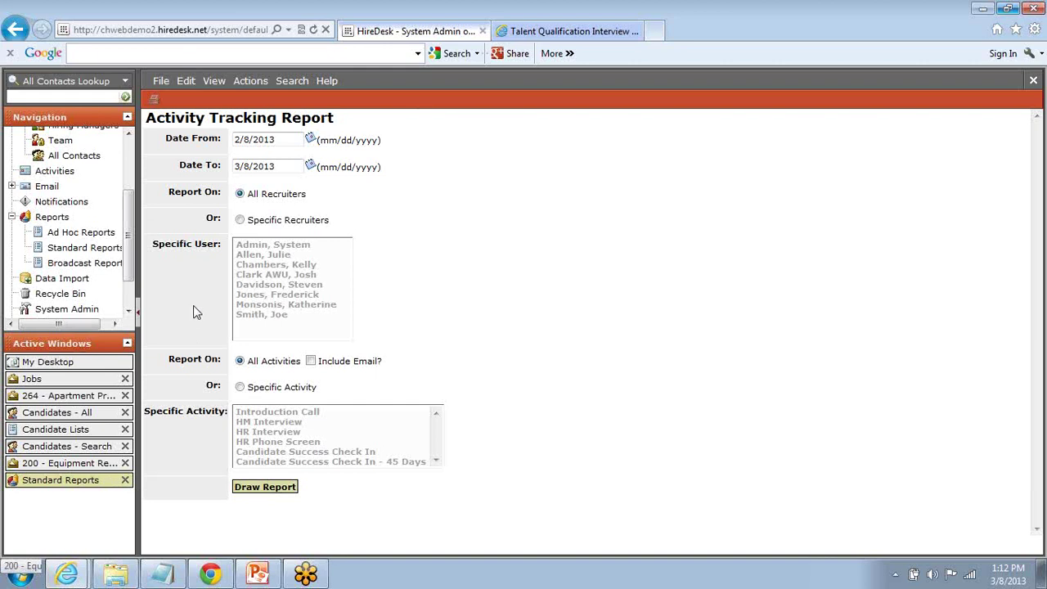
pyautogui.click(62, 235)
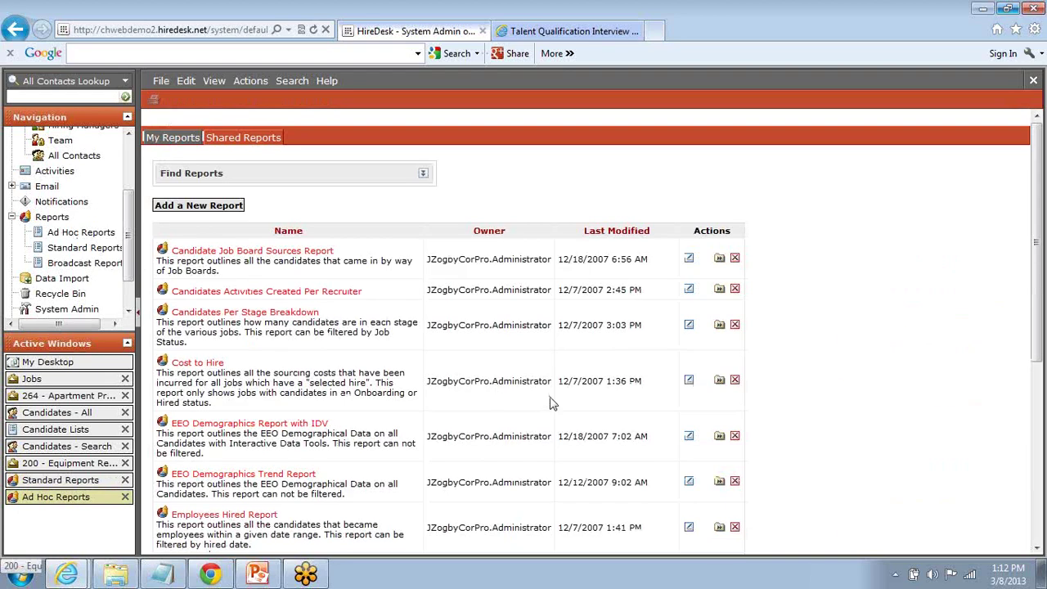
# Step: Create a new ad hoc report drawing on Candidates, Candidates in Jobs and Jobs data, then set up its table
pyautogui.click(199, 209)
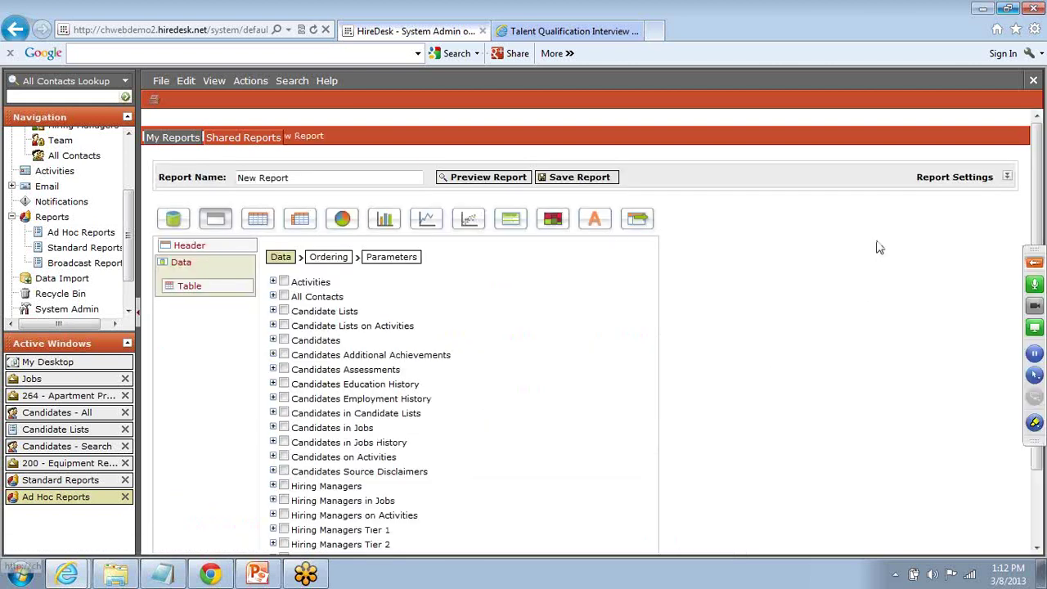
pyautogui.moveTo(1041, 145); pyautogui.dragTo(1037, 201)
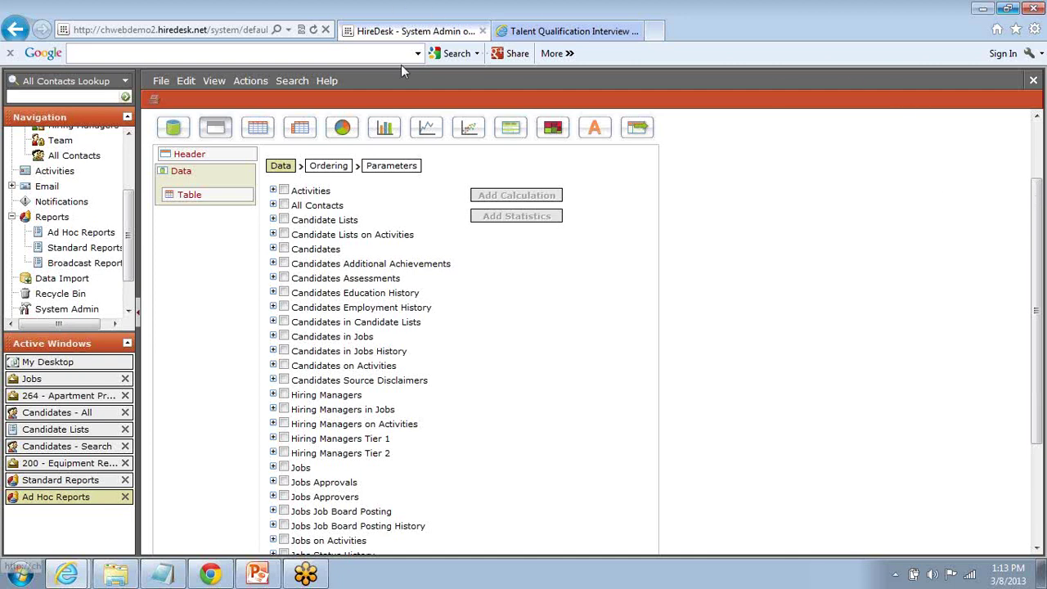
pyautogui.click(285, 338)
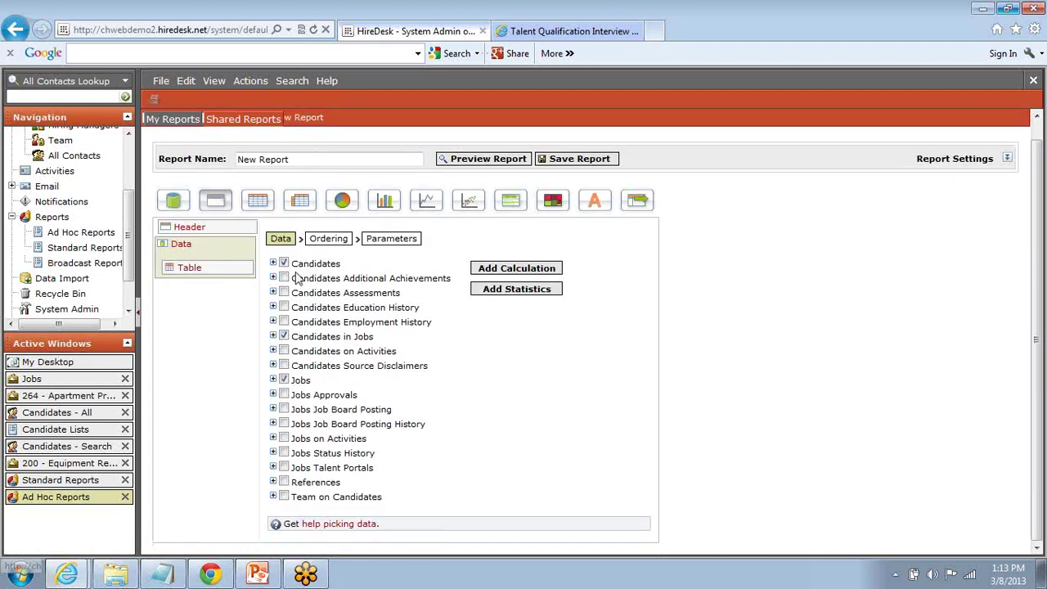
pyautogui.click(190, 270)
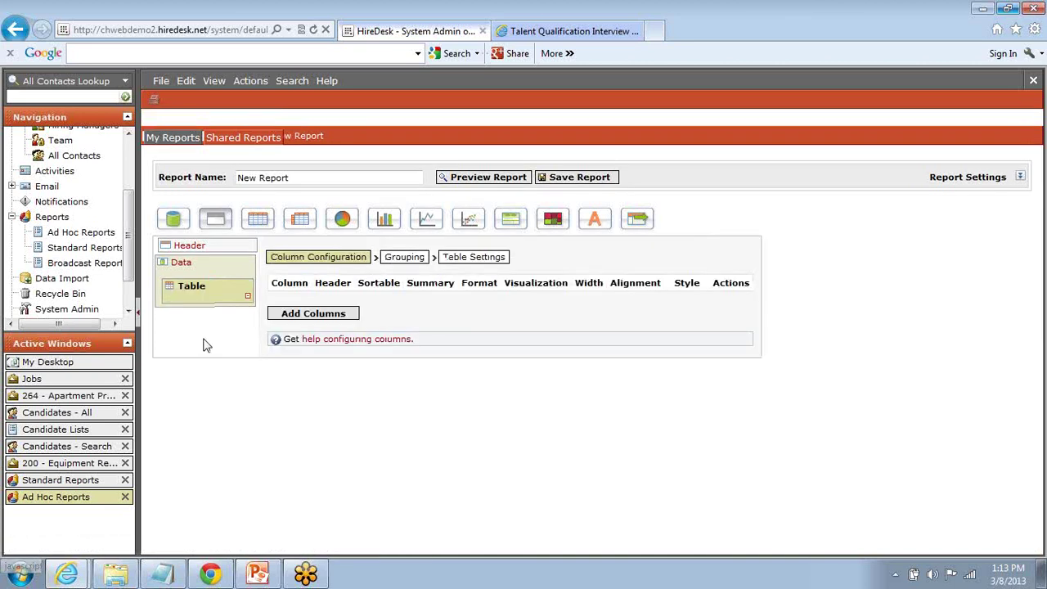
# Step: Add StageTypeName, Assessment Type, Assessment Date and Disposition Code columns, then show the Excel/Word/PDF/CSV export options
pyautogui.click(304, 313)
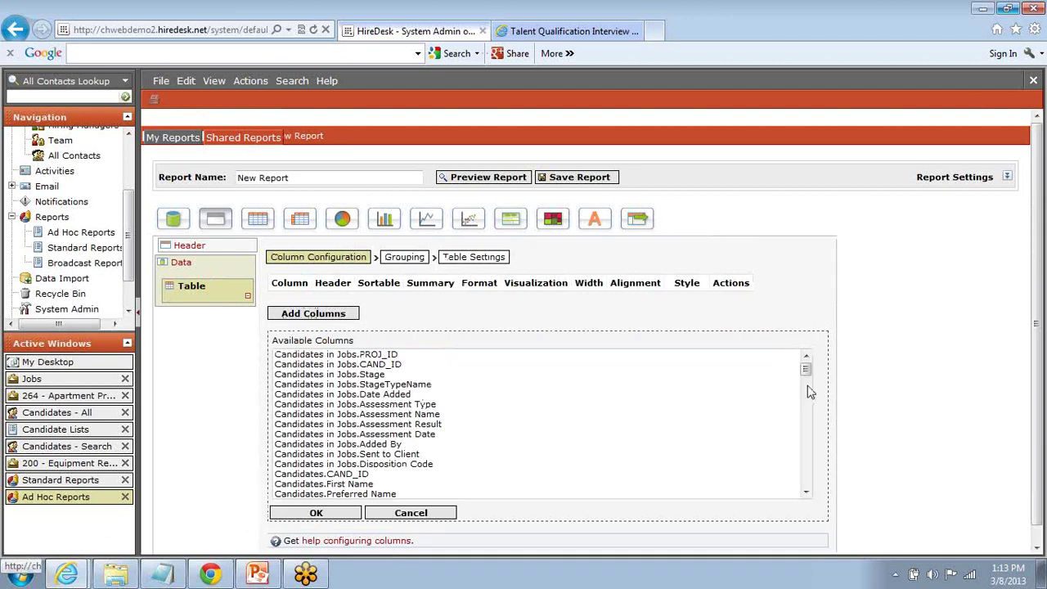
pyautogui.moveTo(806, 369); pyautogui.dragTo(810, 357)
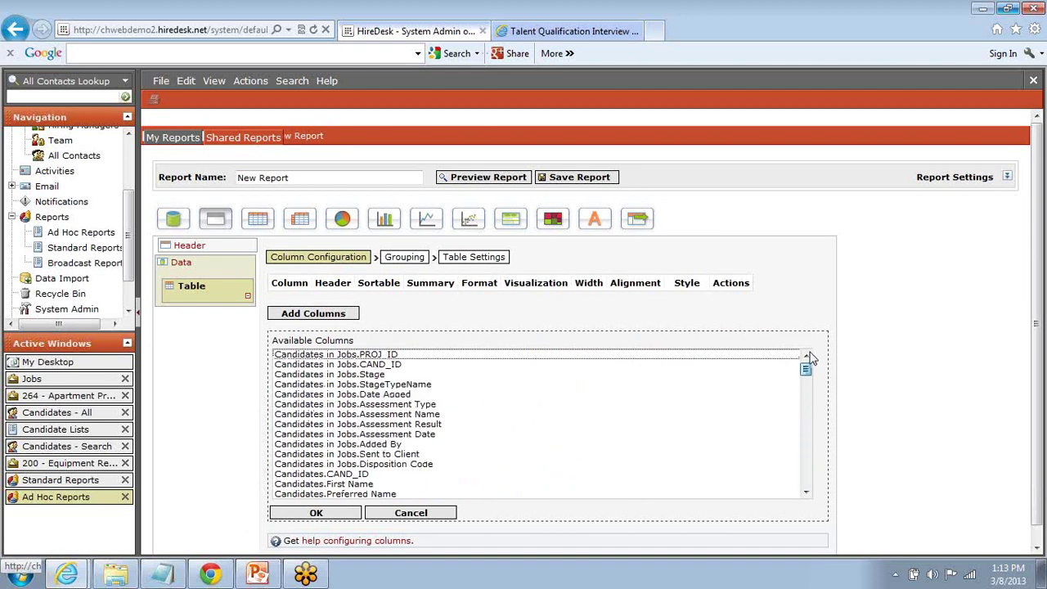
pyautogui.click(347, 385)
pyautogui.keyDown('ctrl'); pyautogui.click(345, 404); pyautogui.keyUp('ctrl')
pyautogui.keyDown('ctrl'); pyautogui.click(354, 434); pyautogui.keyUp('ctrl')
pyautogui.keyDown('ctrl'); pyautogui.click(358, 464); pyautogui.keyUp('ctrl')
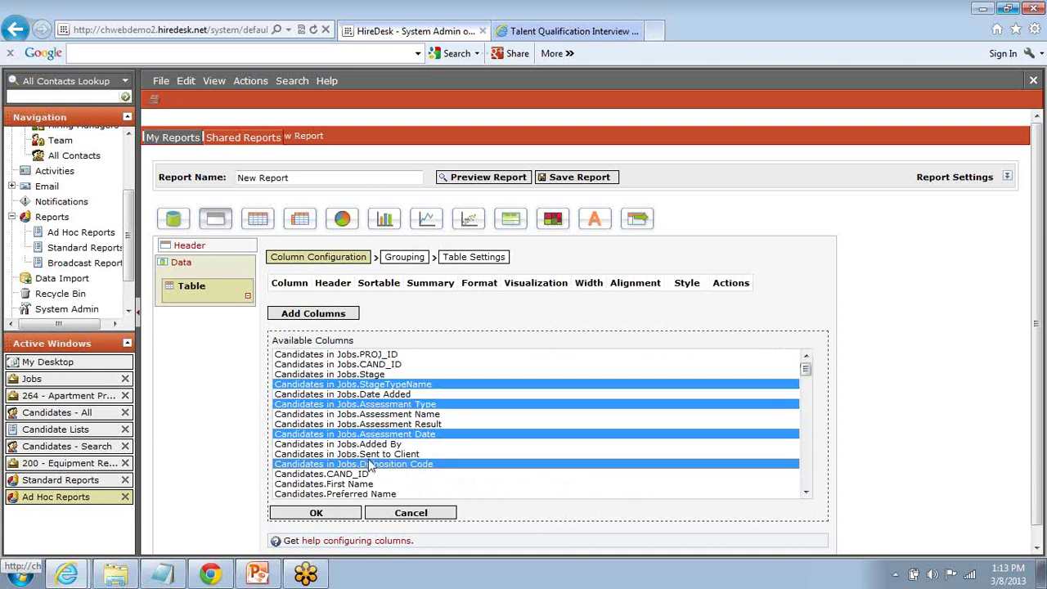
pyautogui.click(327, 514)
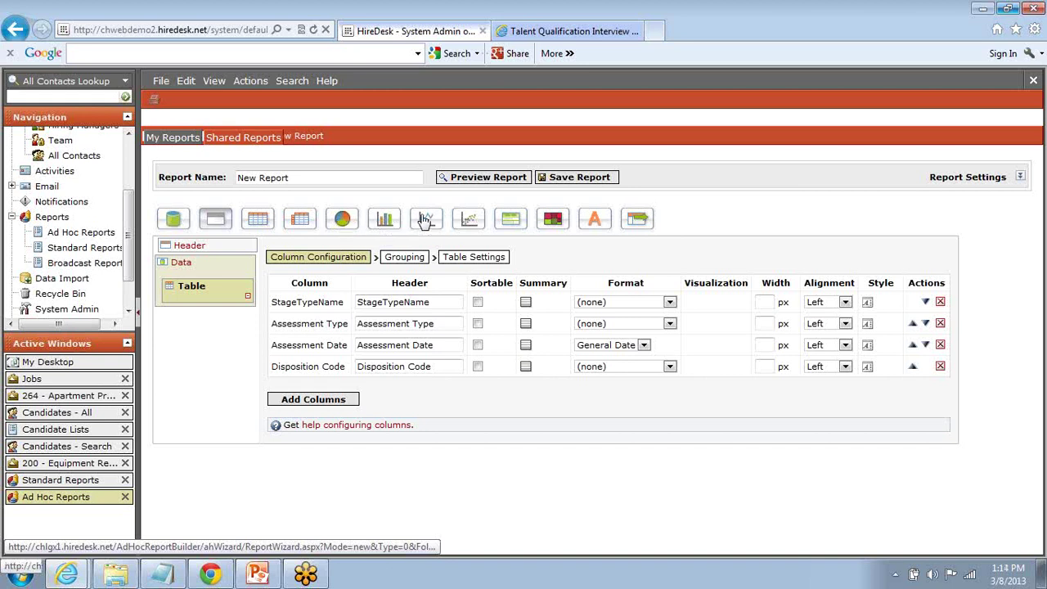
pyautogui.click(639, 218)
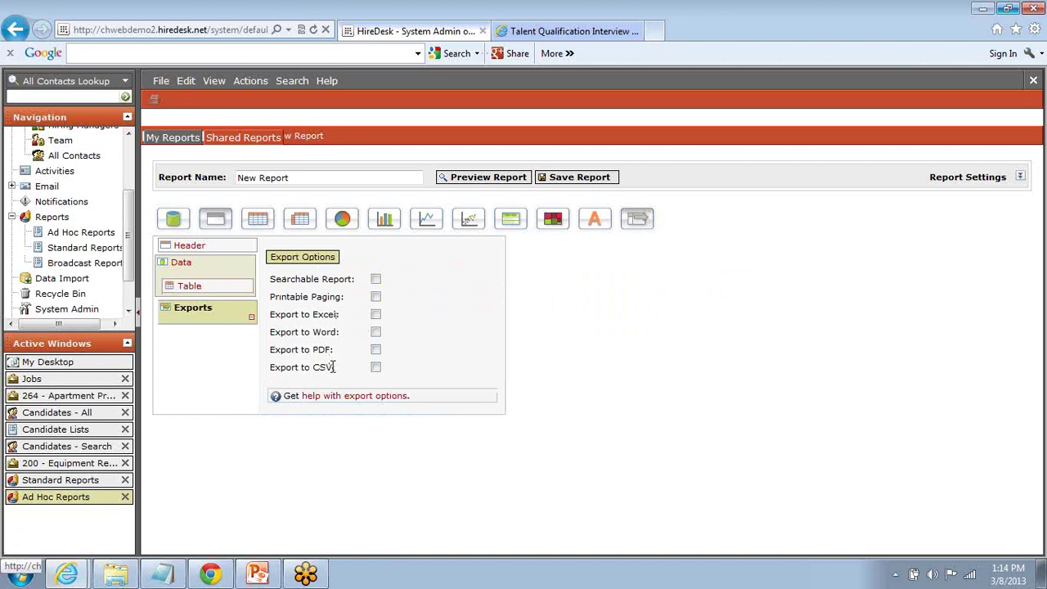
# Step: Return to the My Desktop dashboard and advance the slideshow to slide 7, Implementation Services
pyautogui.moveTo(333, 367); pyautogui.dragTo(293, 367)
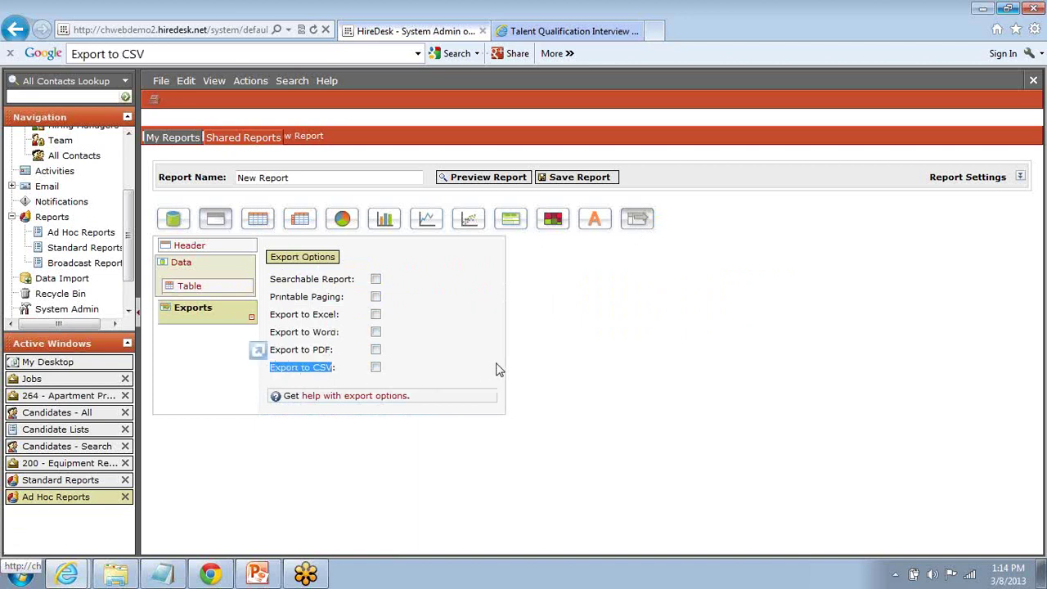
pyautogui.click(584, 379)
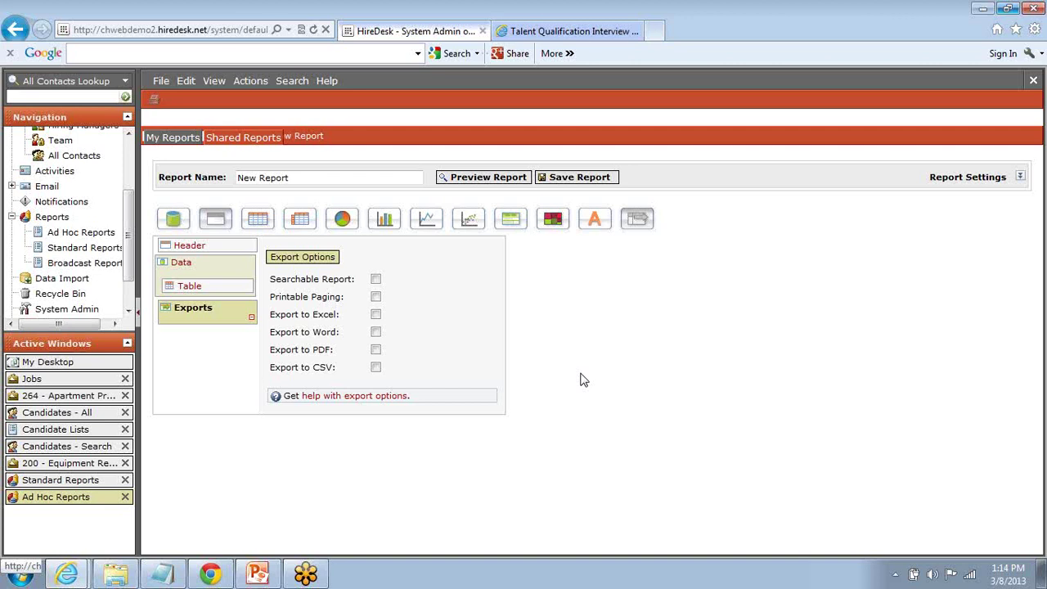
pyautogui.click(82, 366)
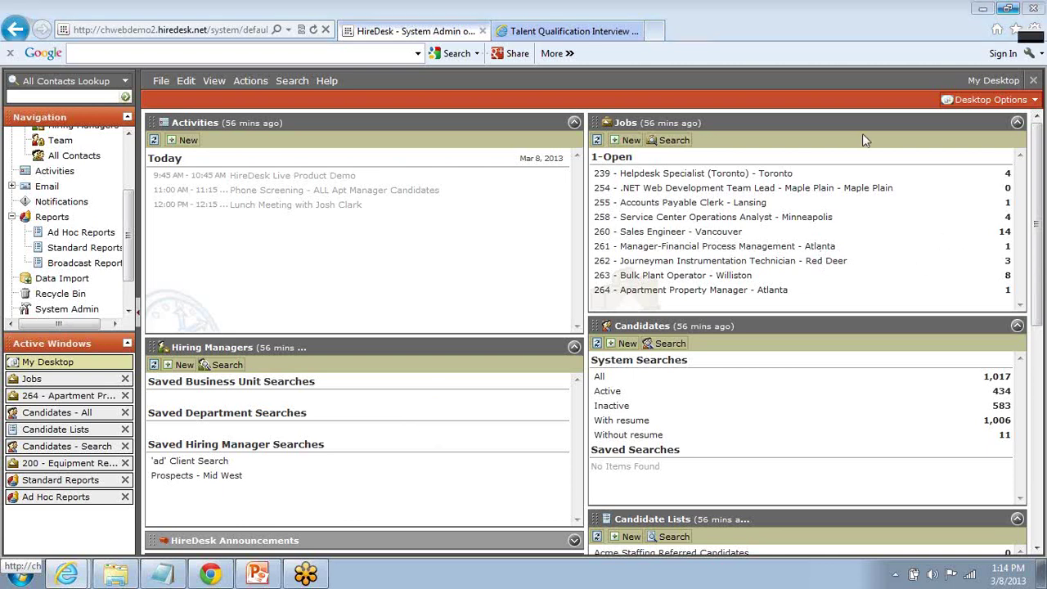
pyautogui.hotkey('alt', 'Tab')
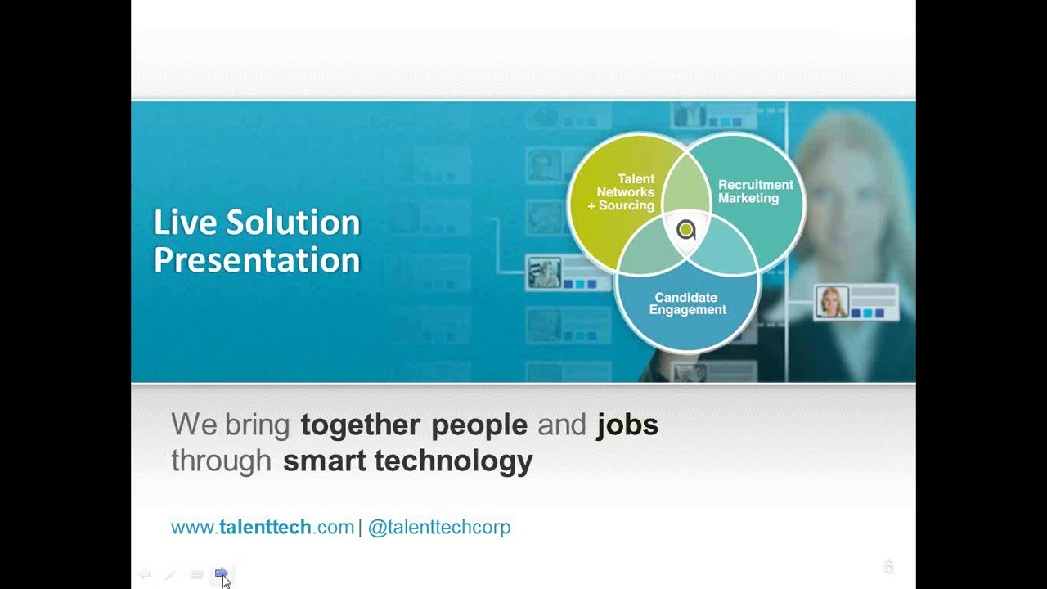
pyautogui.click(223, 575)
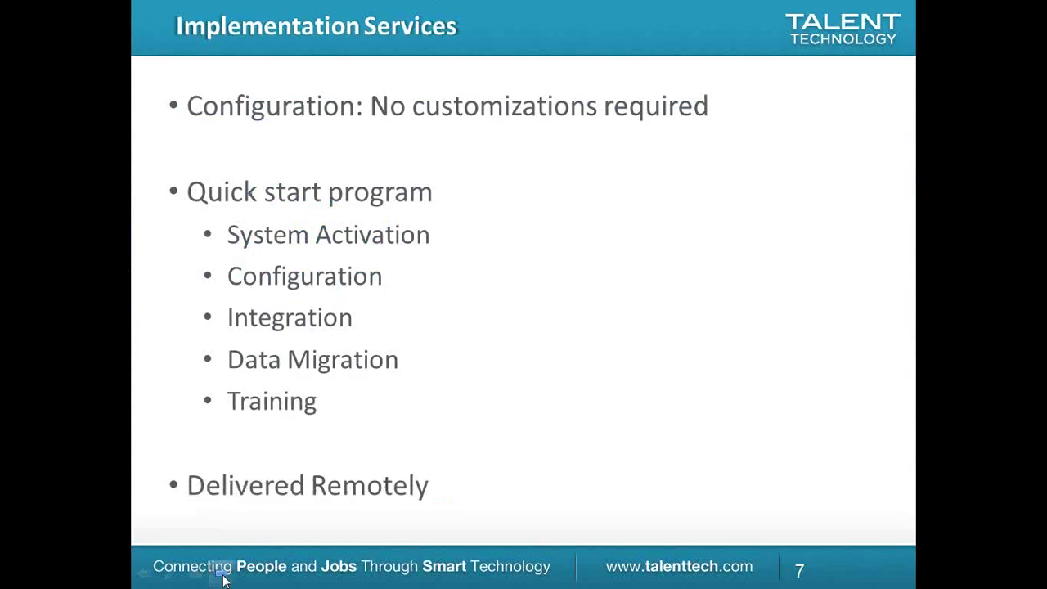